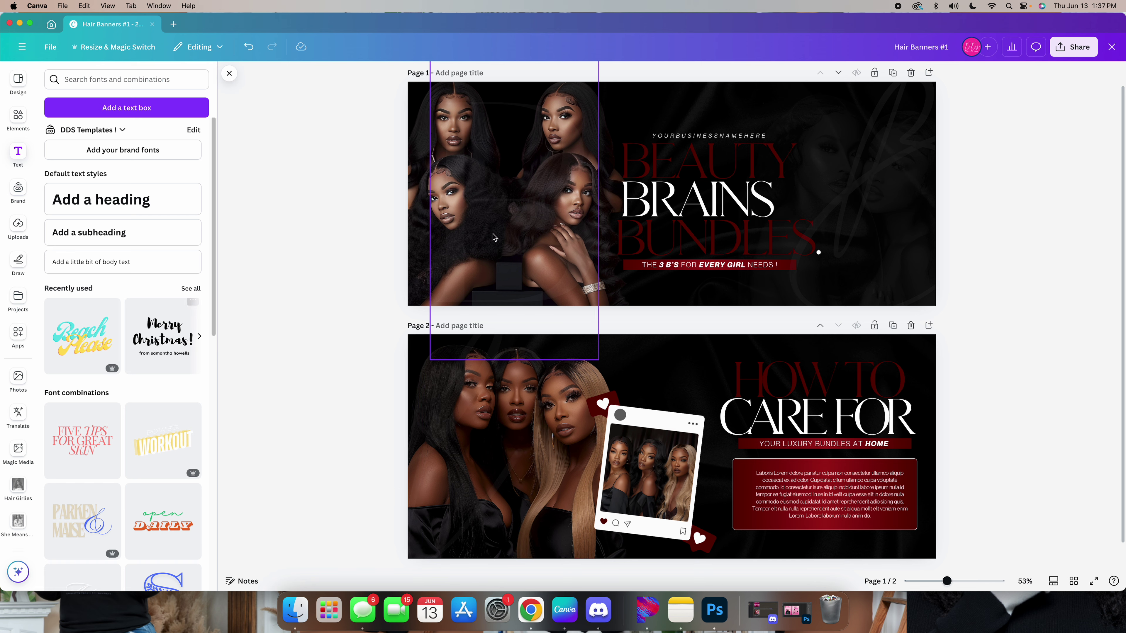
# - Create a new blank design with a custom size of 2000 × 850 px
pyautogui.click(49, 23)
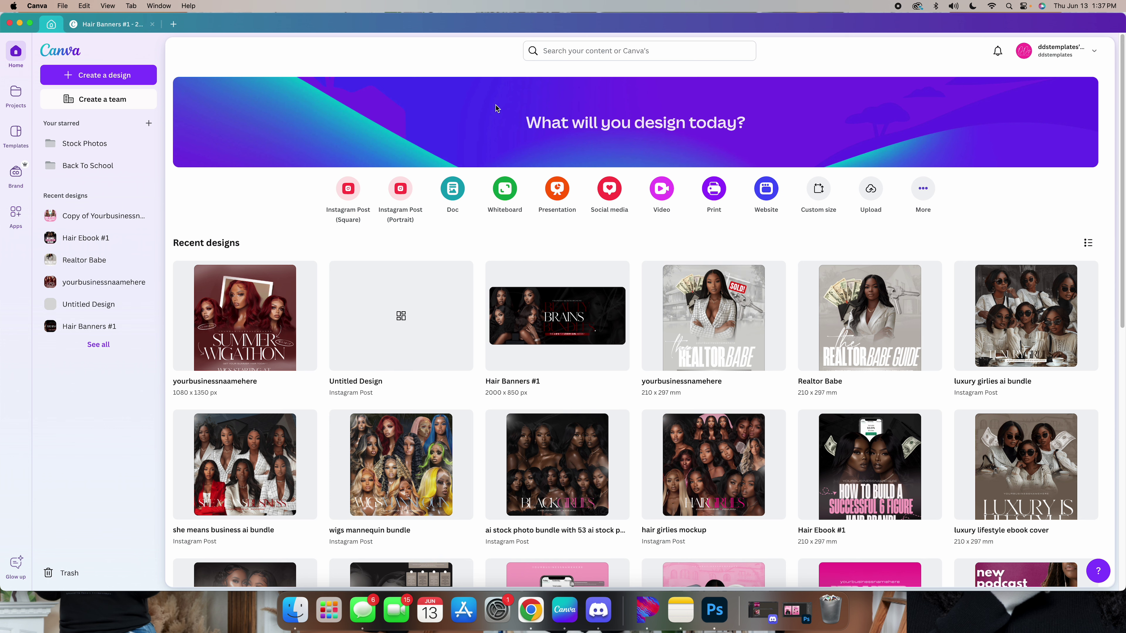
pyautogui.click(817, 199)
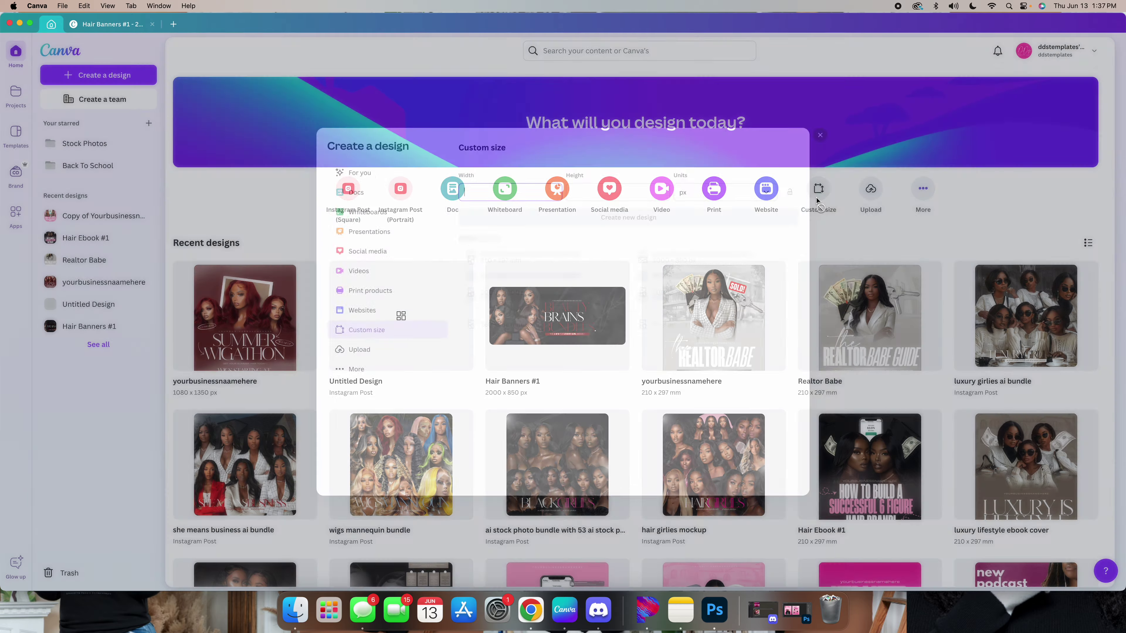
pyautogui.click(745, 240)
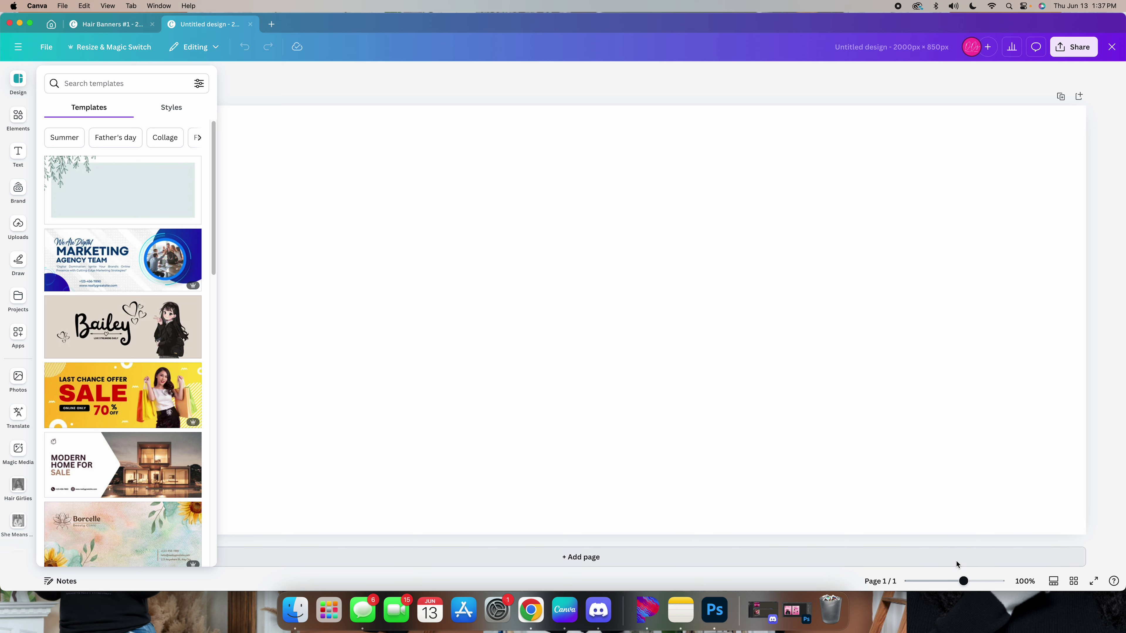
# - Fill the blank page's background with solid black from the default colors
pyautogui.moveTo(963, 581); pyautogui.dragTo(952, 582)
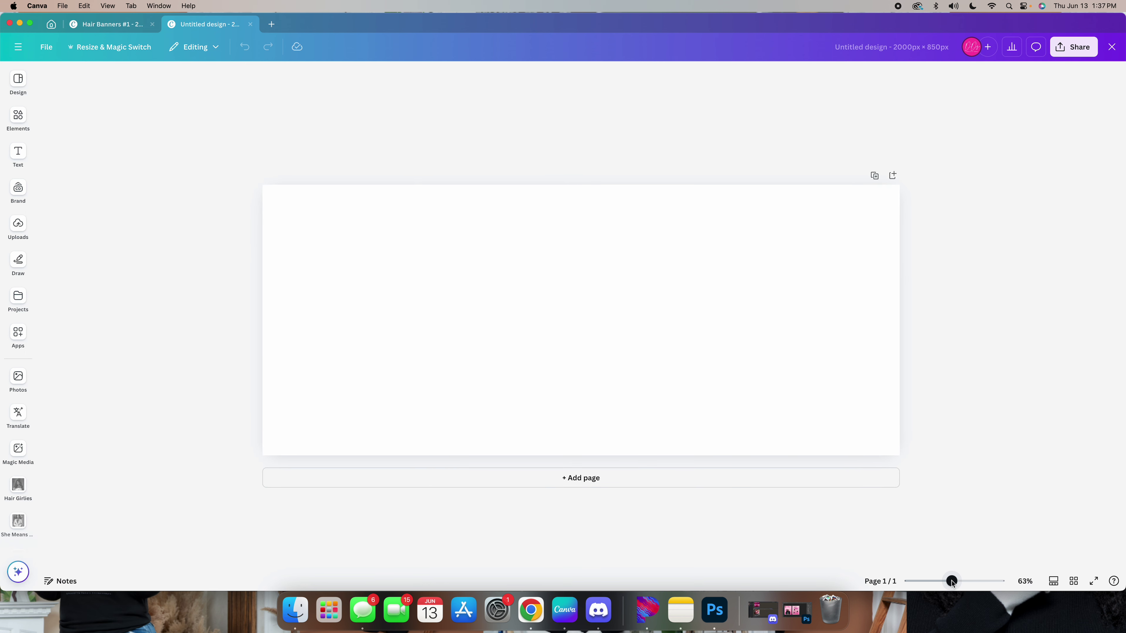
pyautogui.click(477, 256)
pyautogui.click(537, 76)
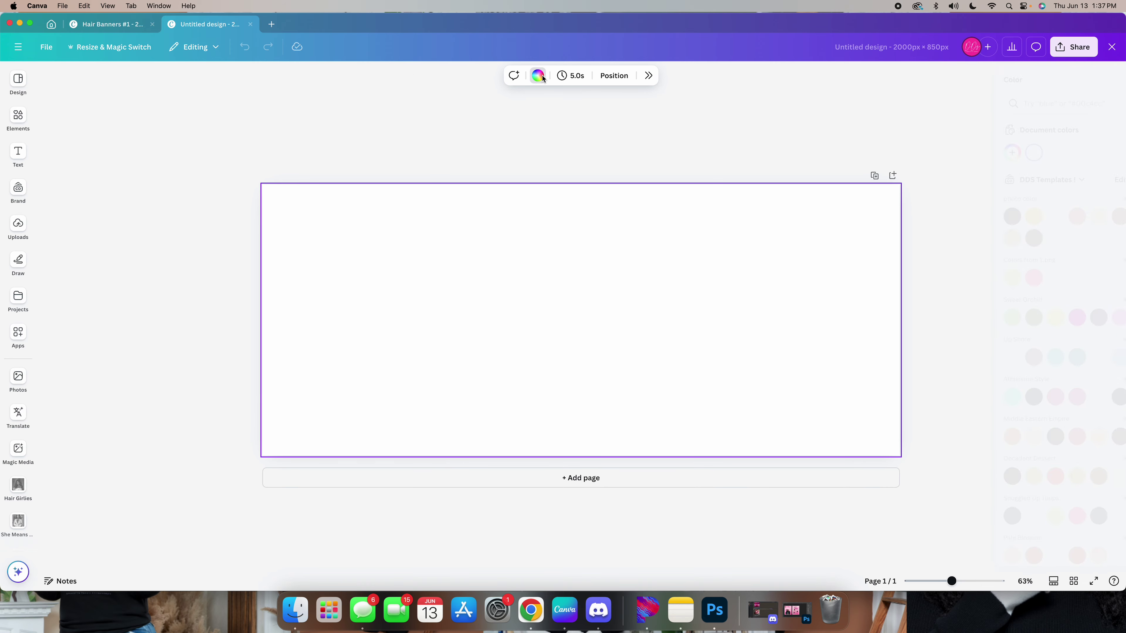
pyautogui.scroll(-5, 1046, 283)
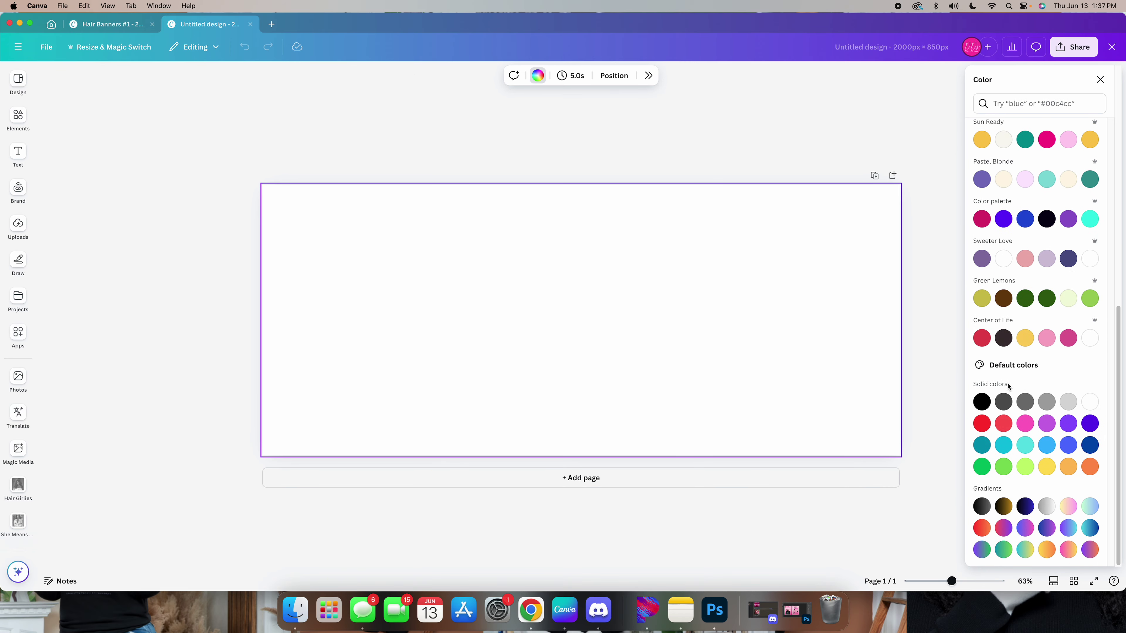
pyautogui.click(981, 403)
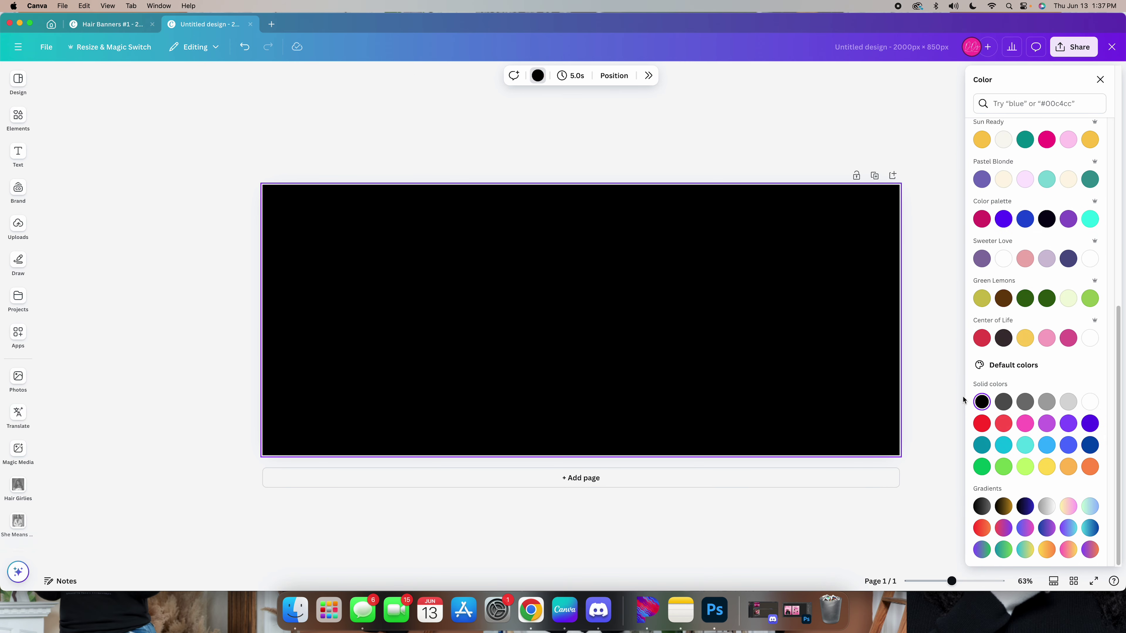
# - Insert the dark-background photo of four women from the Hair Girlies folder and remove its background
pyautogui.click(18, 378)
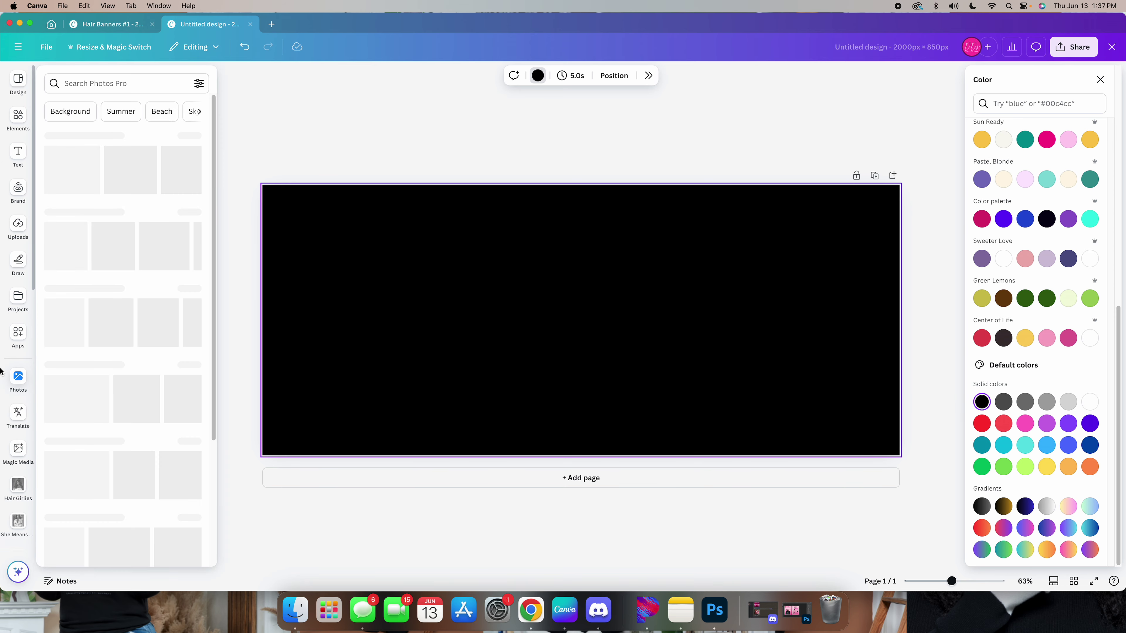
pyautogui.click(14, 485)
pyautogui.click(14, 473)
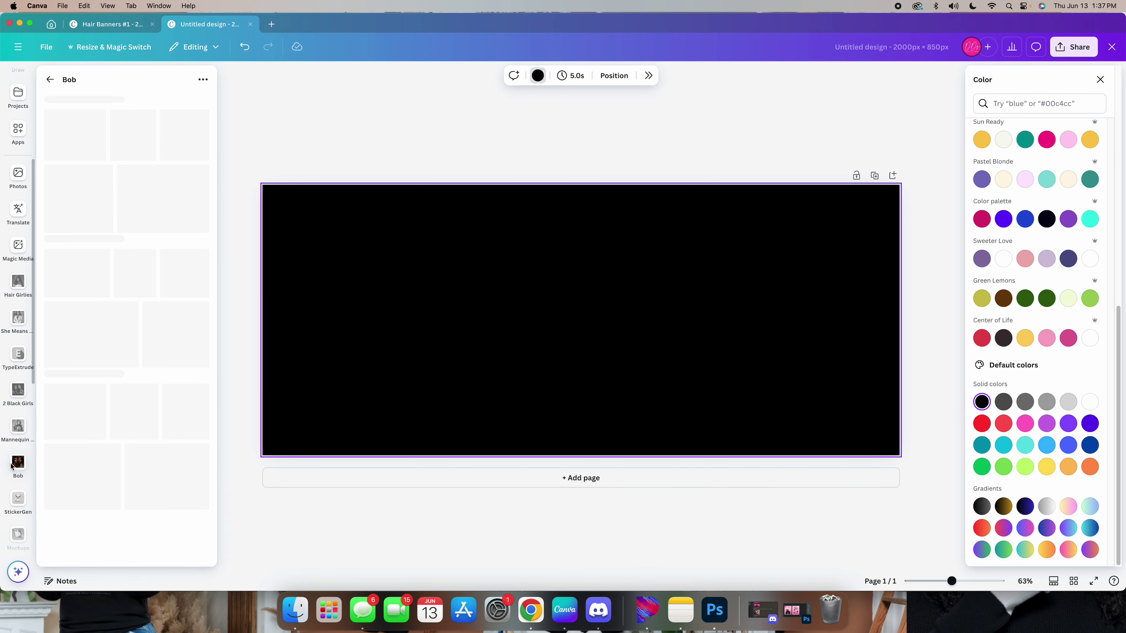
pyautogui.click(17, 428)
pyautogui.click(16, 394)
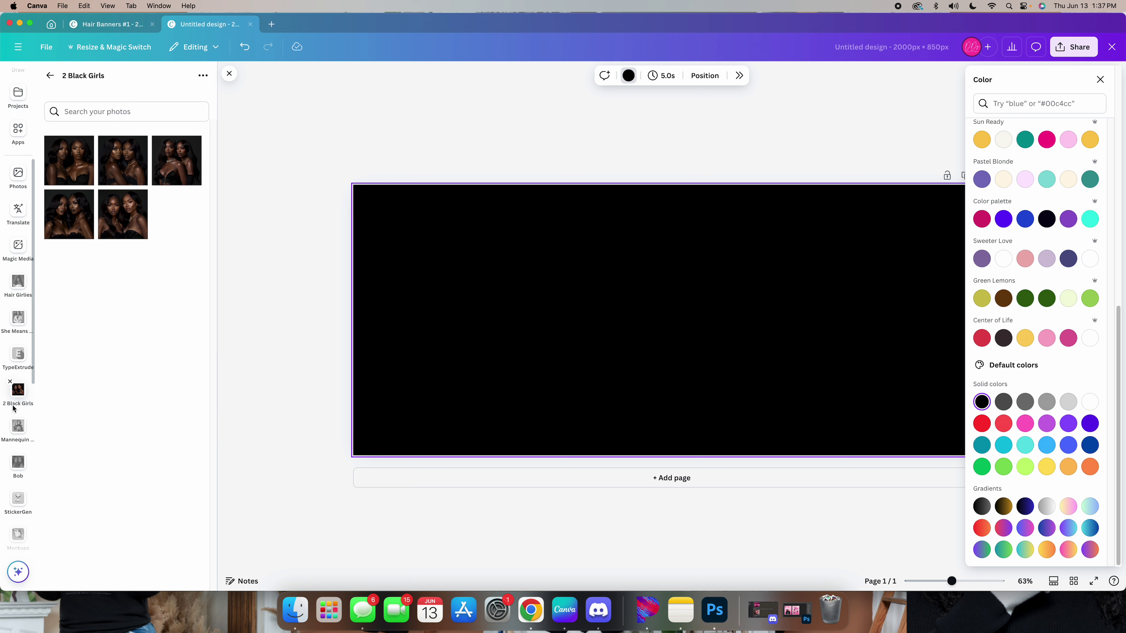
pyautogui.scroll(-3, 15, 397)
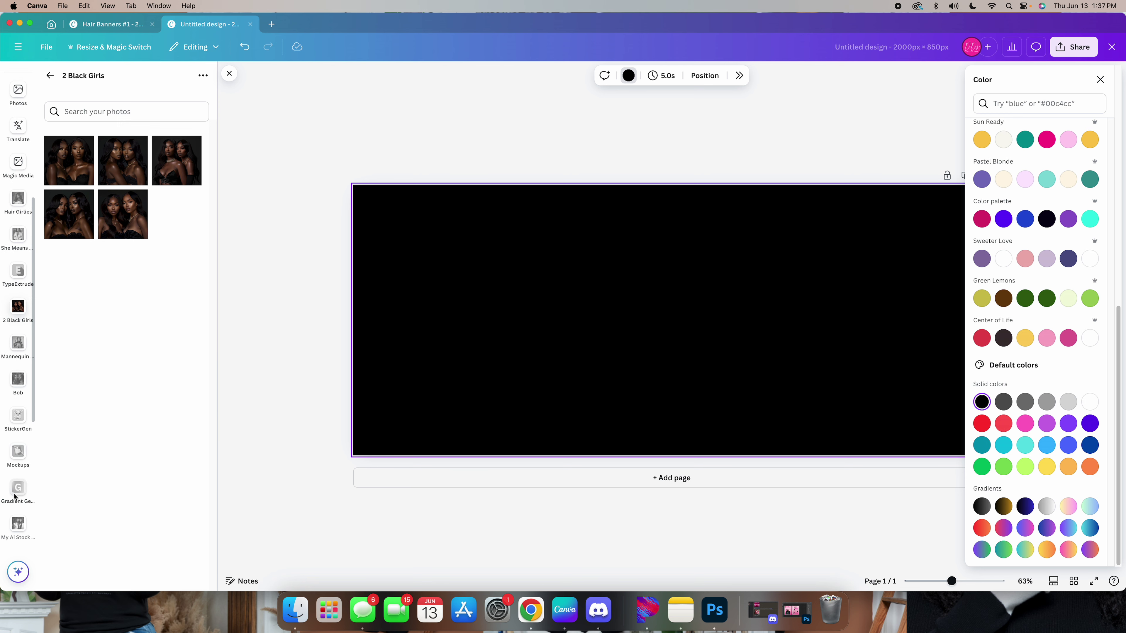
pyautogui.scroll(6, 20, 304)
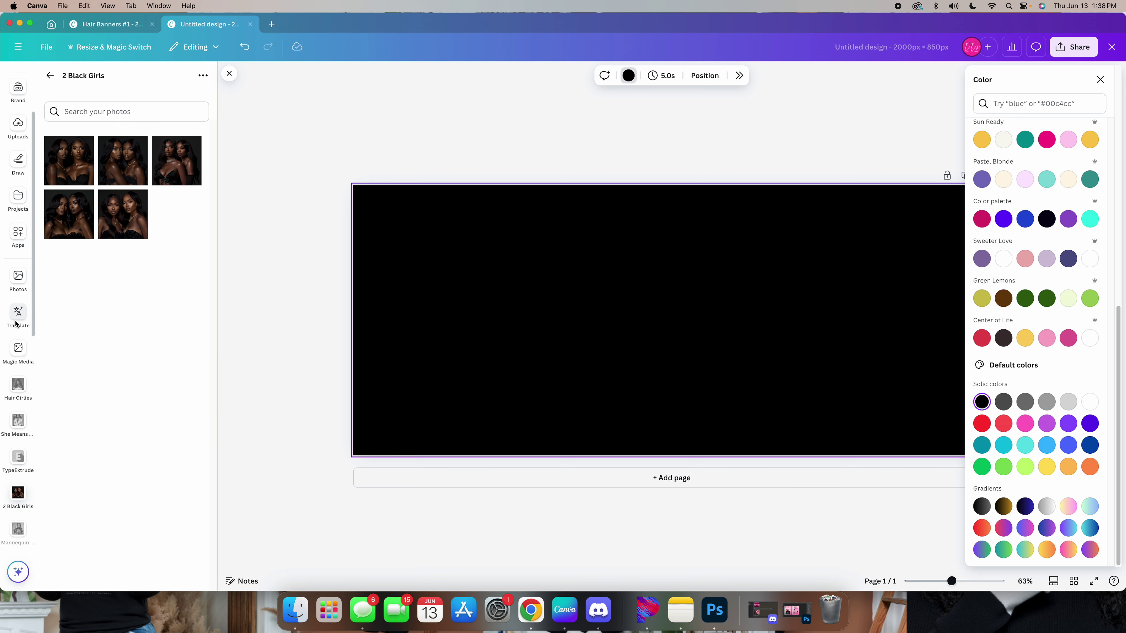
pyautogui.click(11, 388)
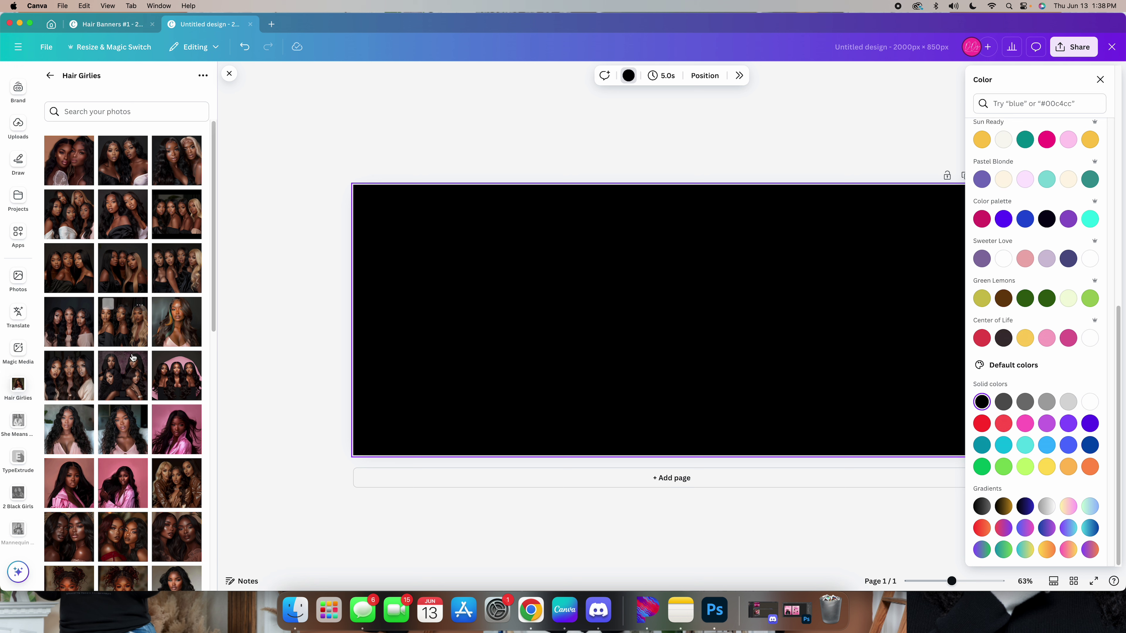
pyautogui.click(127, 377)
pyautogui.click(564, 75)
# - Enlarge the four-woman cutout to about the page height and place it against the banner's left edge
pyautogui.moveTo(679, 302); pyautogui.dragTo(450, 349)
pyautogui.moveTo(525, 282); pyautogui.dragTo(563, 118)
pyautogui.moveTo(548, 336); pyautogui.dragTo(535, 335)
pyautogui.click(262, 275)
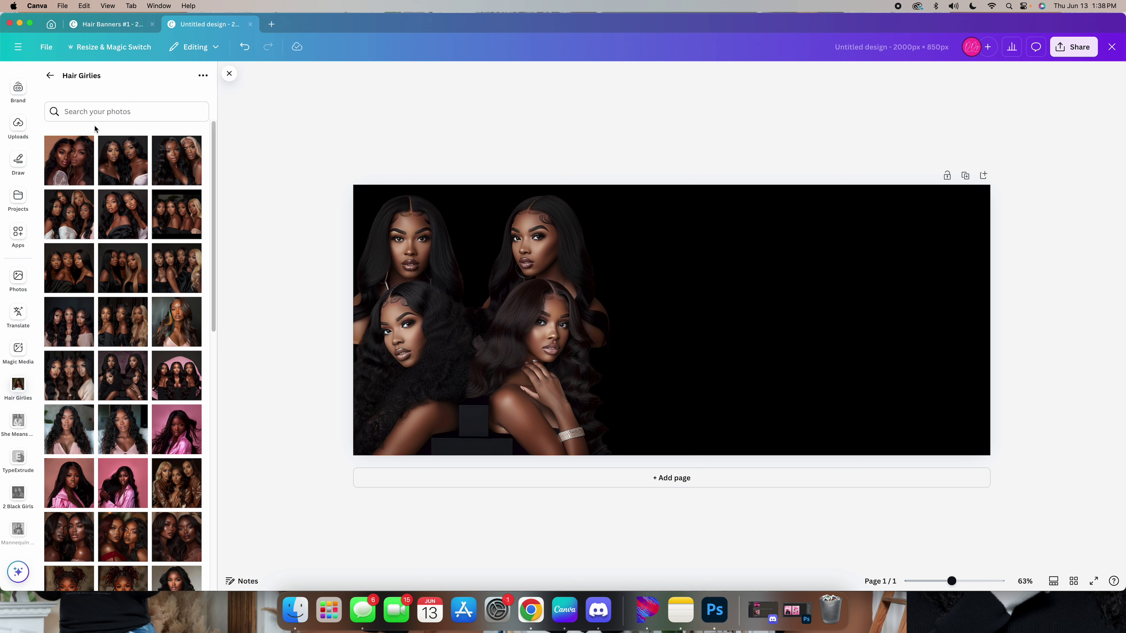
# - Add the black satin fabric photo from the recently used elements to the page
pyautogui.scroll(3, 17, 128)
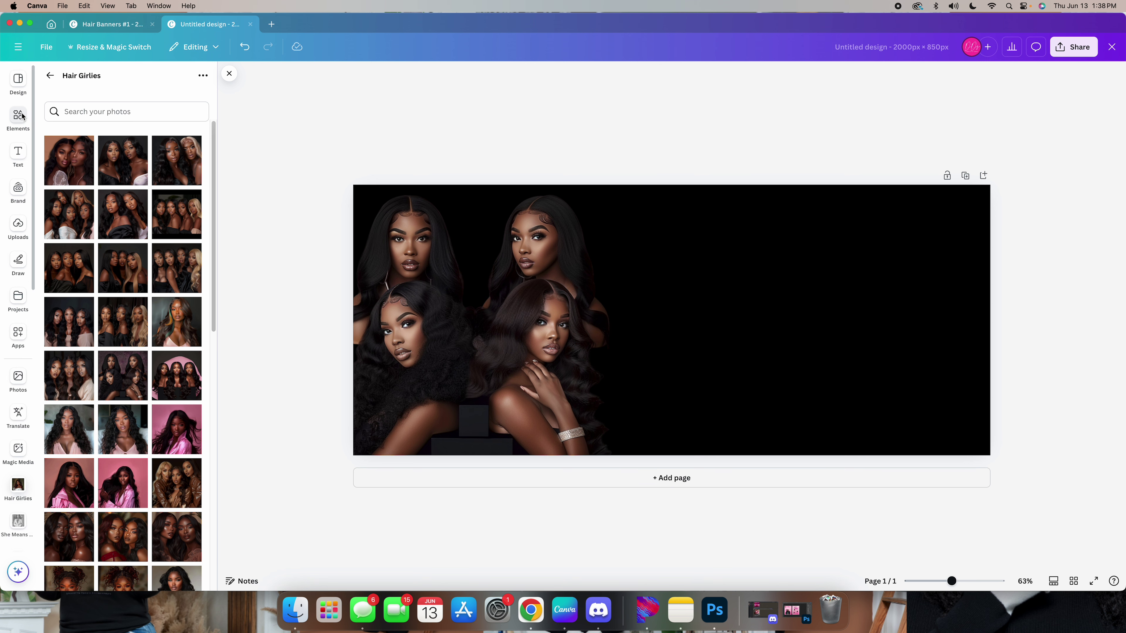
pyautogui.click(18, 116)
pyautogui.click(118, 79)
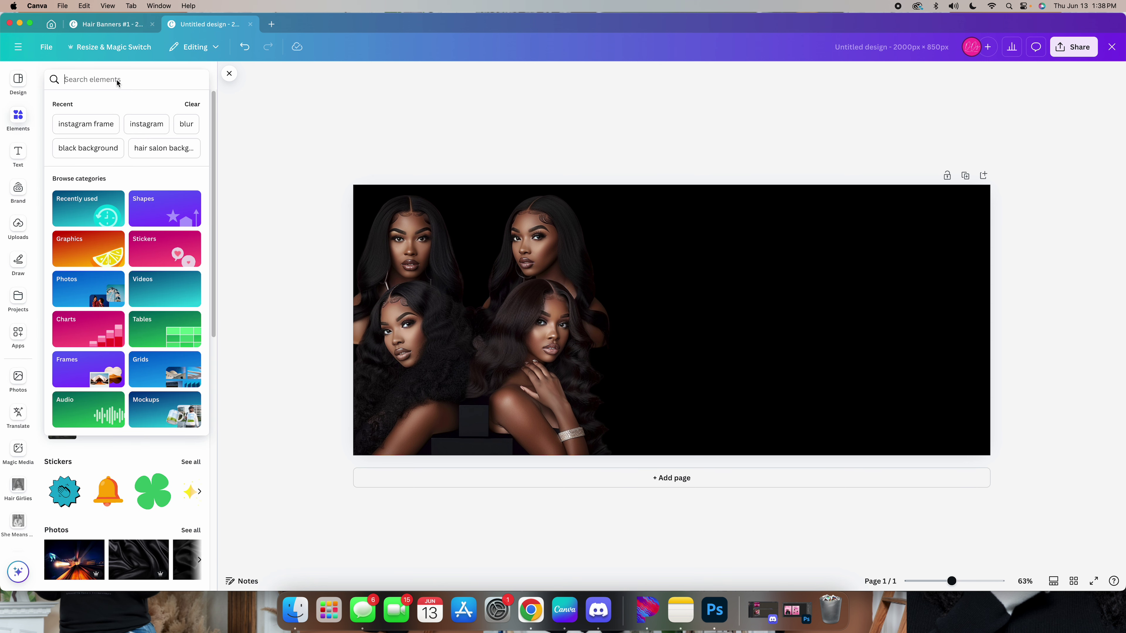
pyautogui.click(202, 103)
pyautogui.click(190, 130)
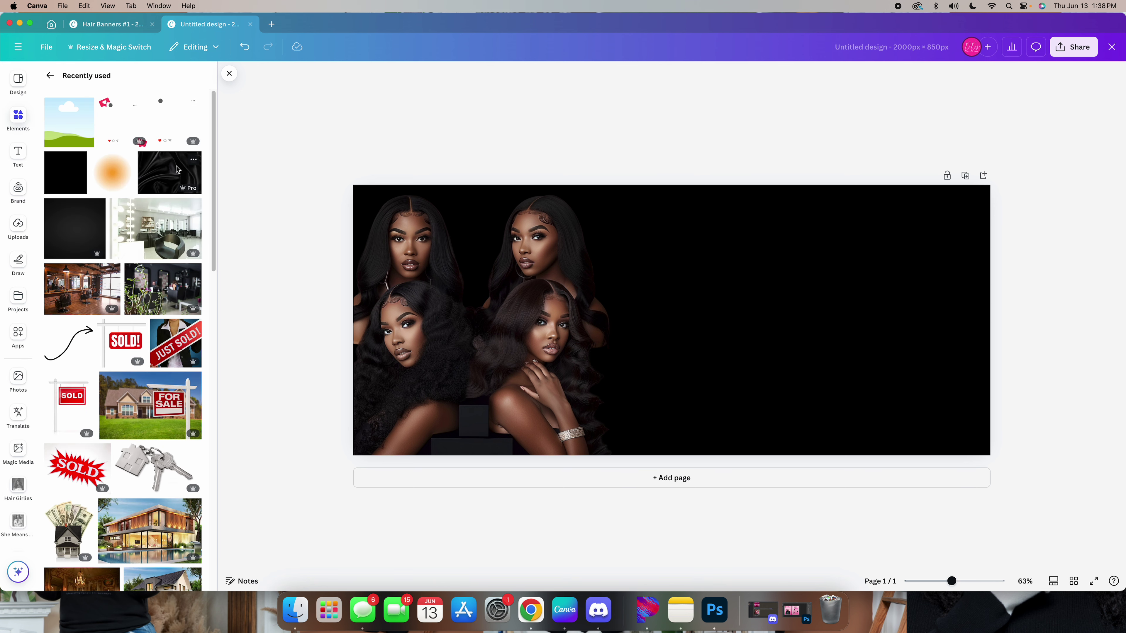
pyautogui.click(177, 169)
# - Enlarge the satin photo to about 1762 × 1175 px over the banner's right side and send it behind the women
pyautogui.moveTo(748, 380); pyautogui.dragTo(692, 282)
pyautogui.moveTo(838, 350); pyautogui.dragTo(1073, 506)
pyautogui.click(786, 82)
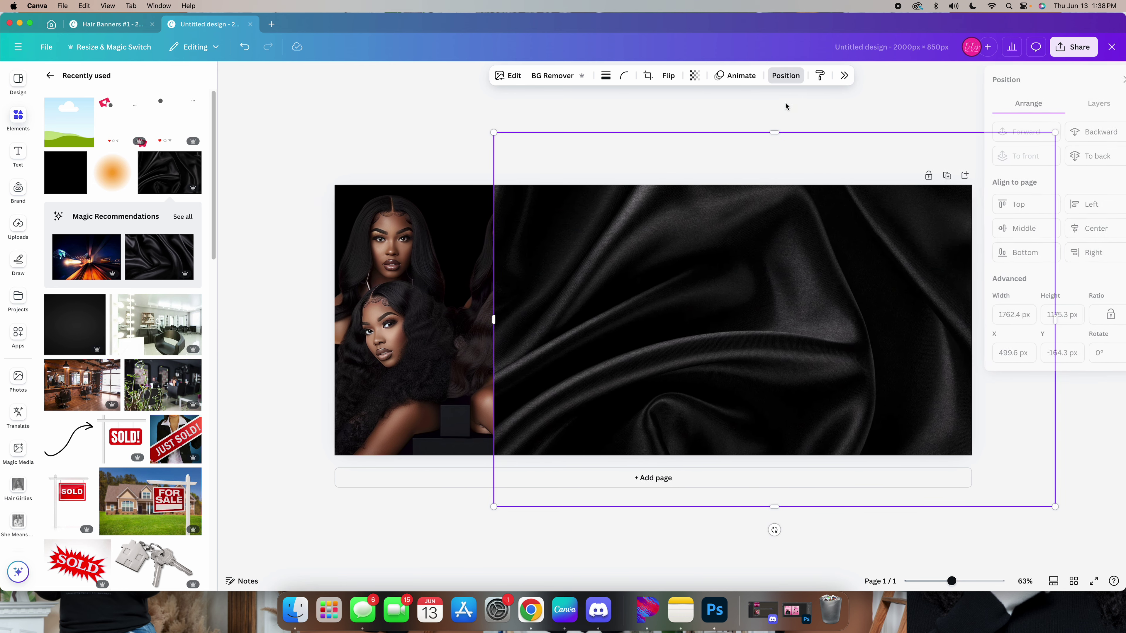
pyautogui.click(1061, 160)
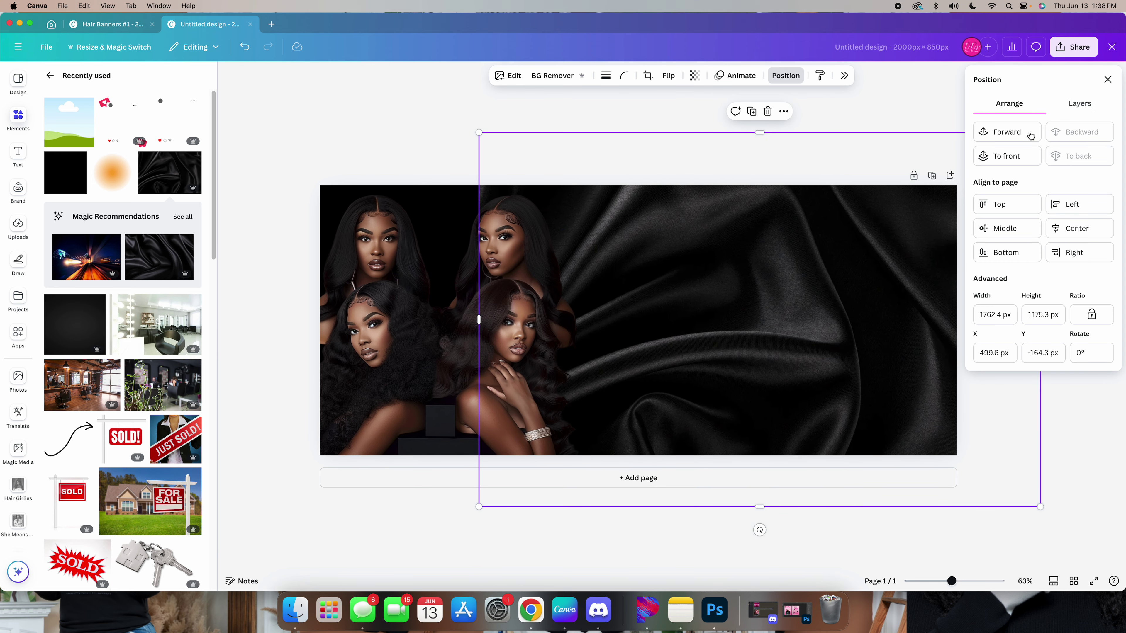
# - Fade the satin photo to a subtle background texture, setting its transparency to 23 and reducing it slightly further
pyautogui.click(694, 76)
pyautogui.moveTo(724, 117); pyautogui.dragTo(659, 117)
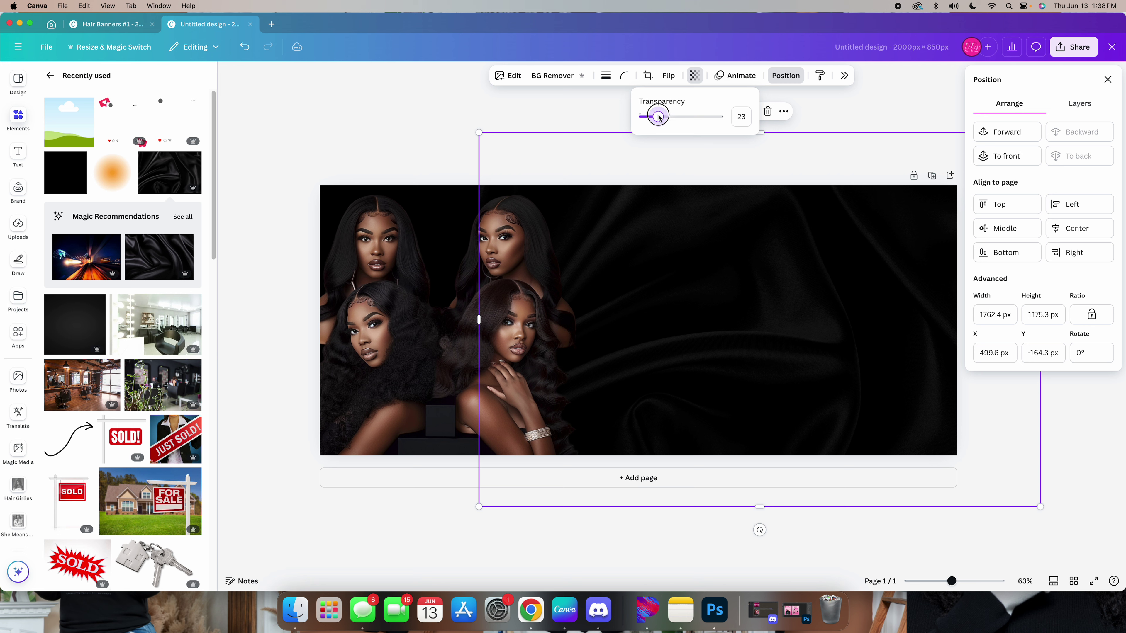
pyautogui.click(448, 140)
pyautogui.click(441, 132)
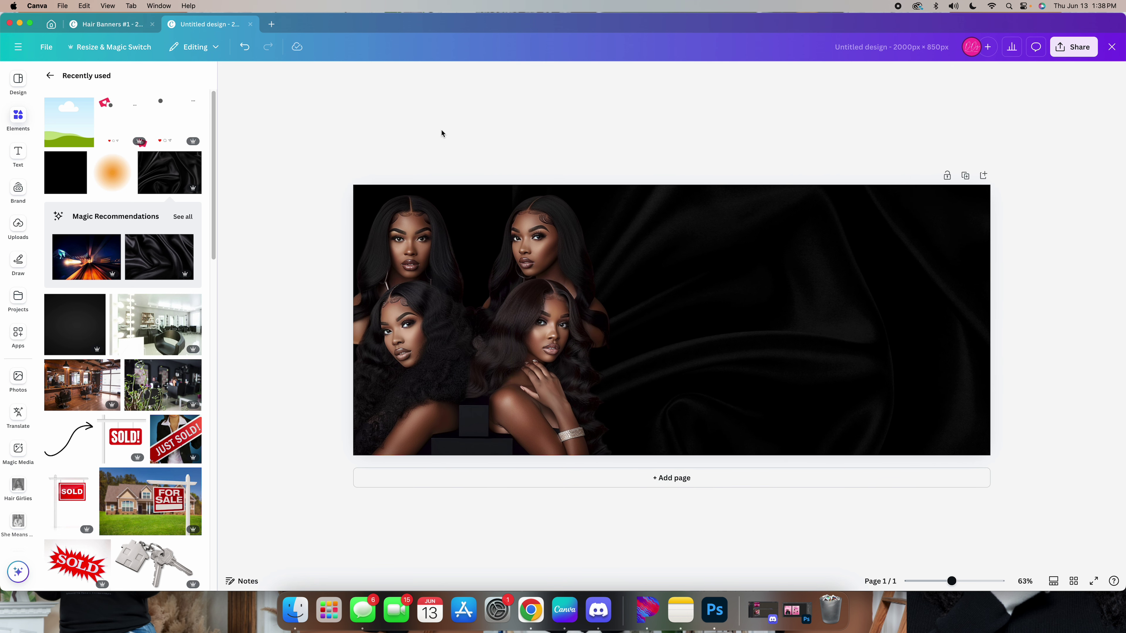
pyautogui.click(838, 329)
pyautogui.click(695, 75)
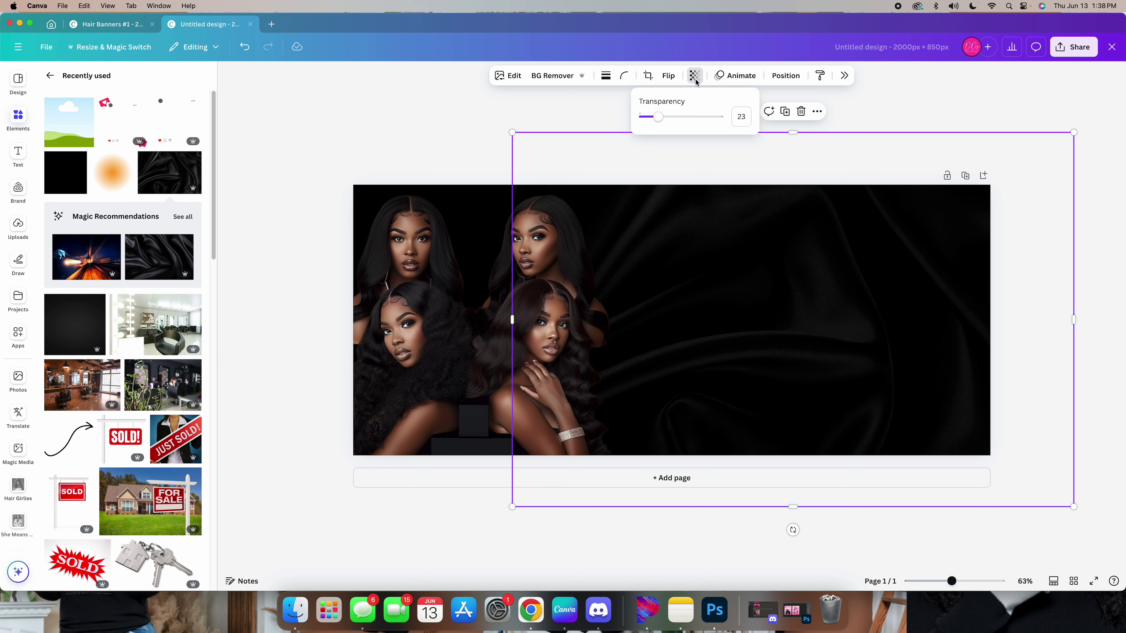
pyautogui.click(427, 131)
pyautogui.click(426, 131)
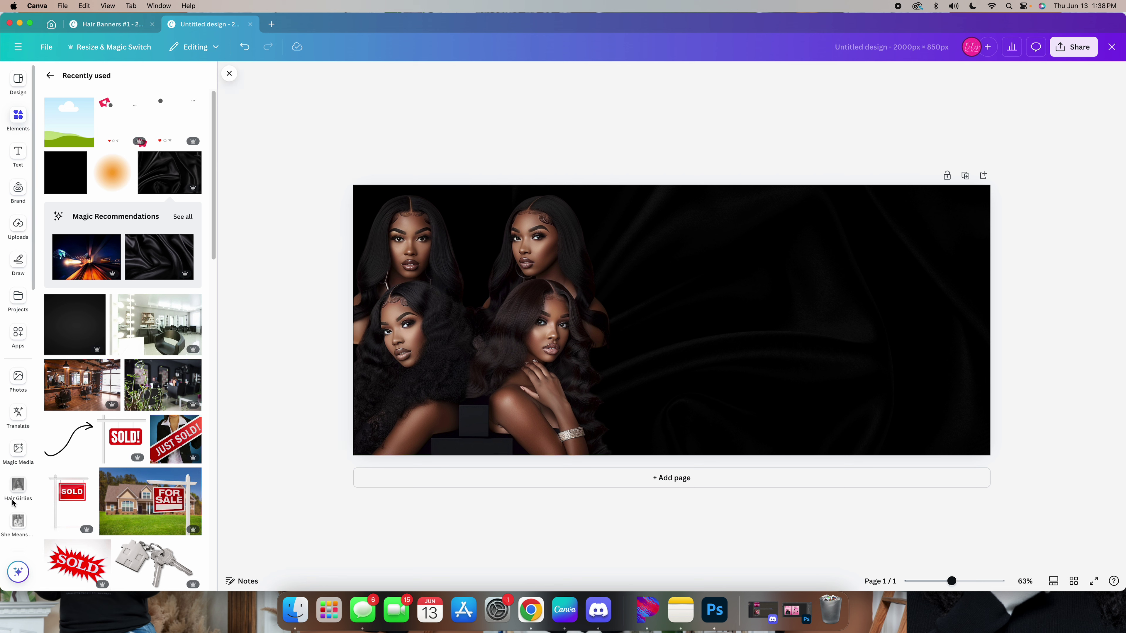
# - Insert the dark portrait of two women from the Hair Girlies folder and remove its background
pyautogui.click(17, 485)
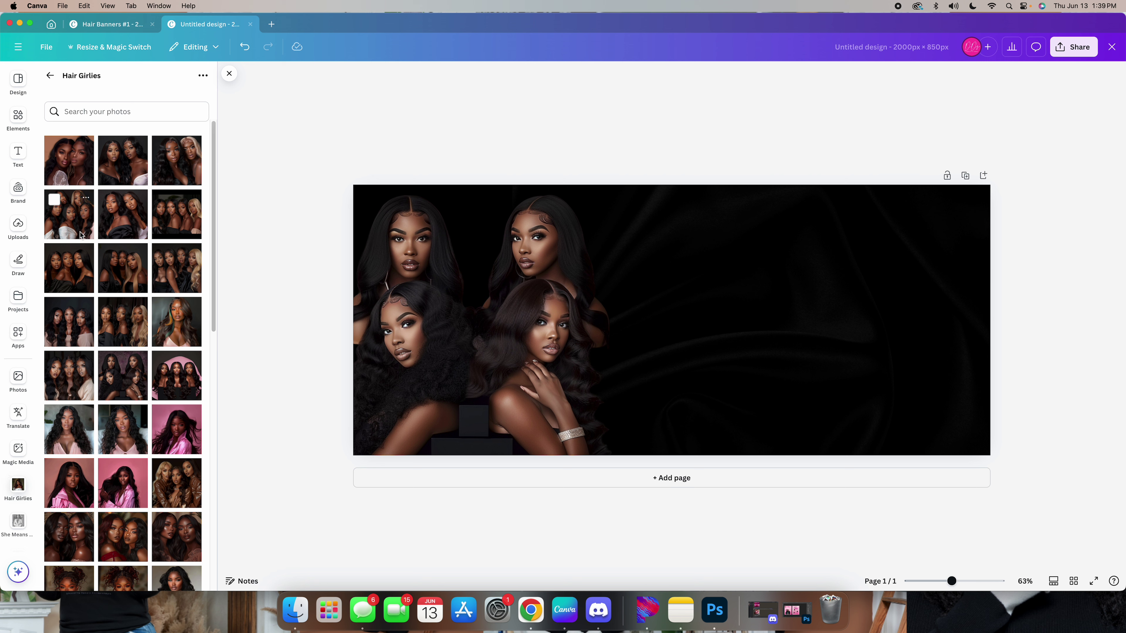
pyautogui.scroll(-3, 16, 517)
pyautogui.click(18, 500)
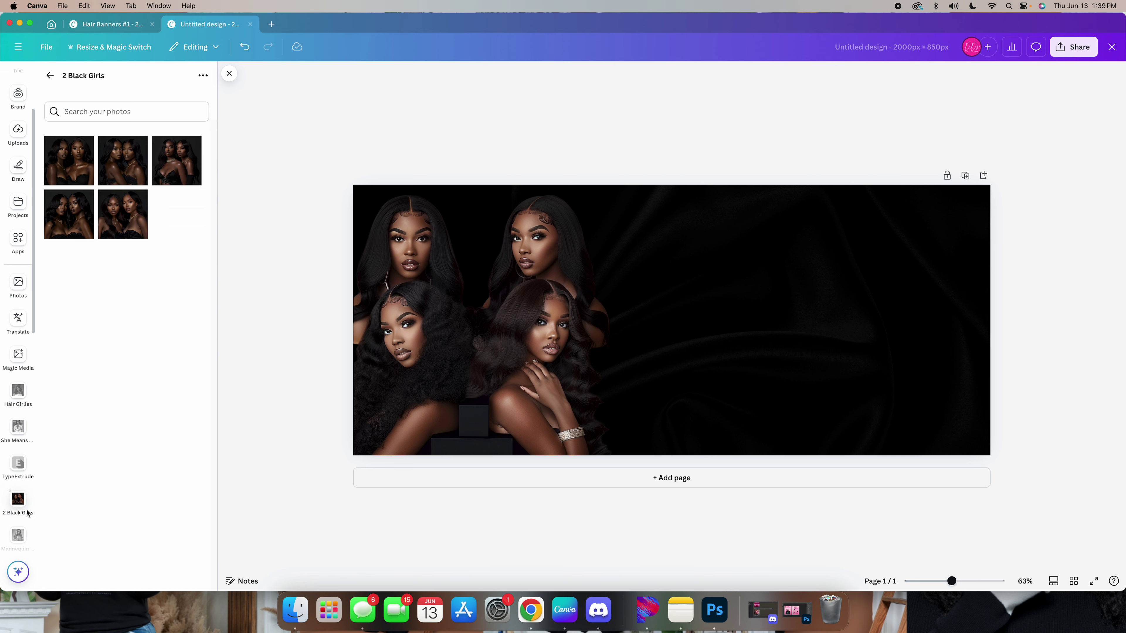
pyautogui.click(18, 392)
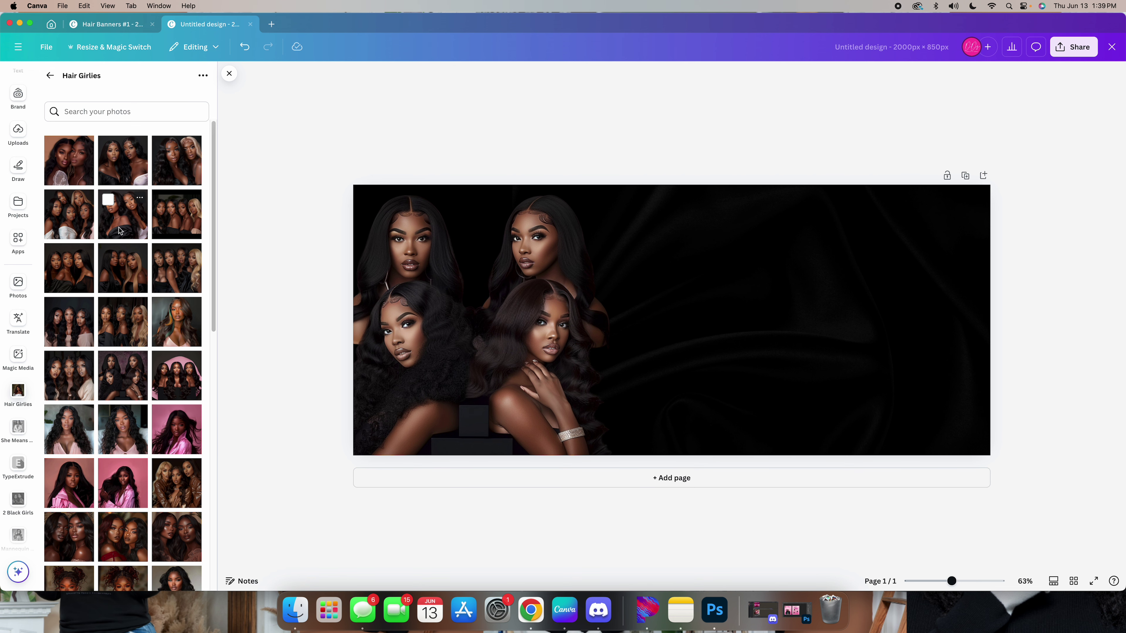
pyautogui.scroll(-10, 120, 230)
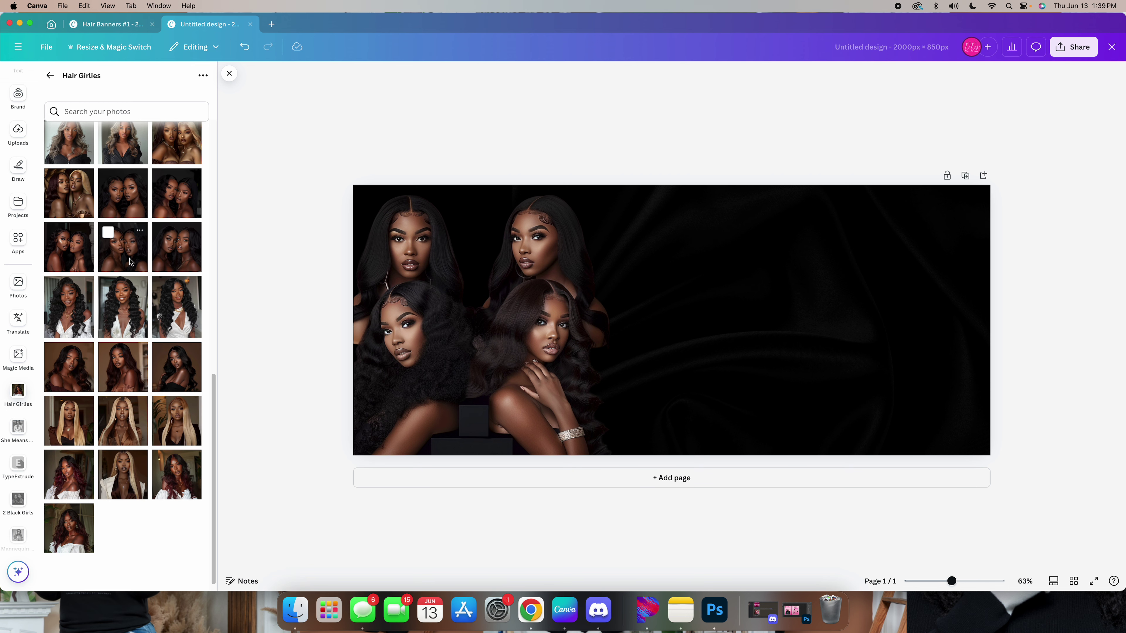
pyautogui.click(126, 207)
pyautogui.click(552, 81)
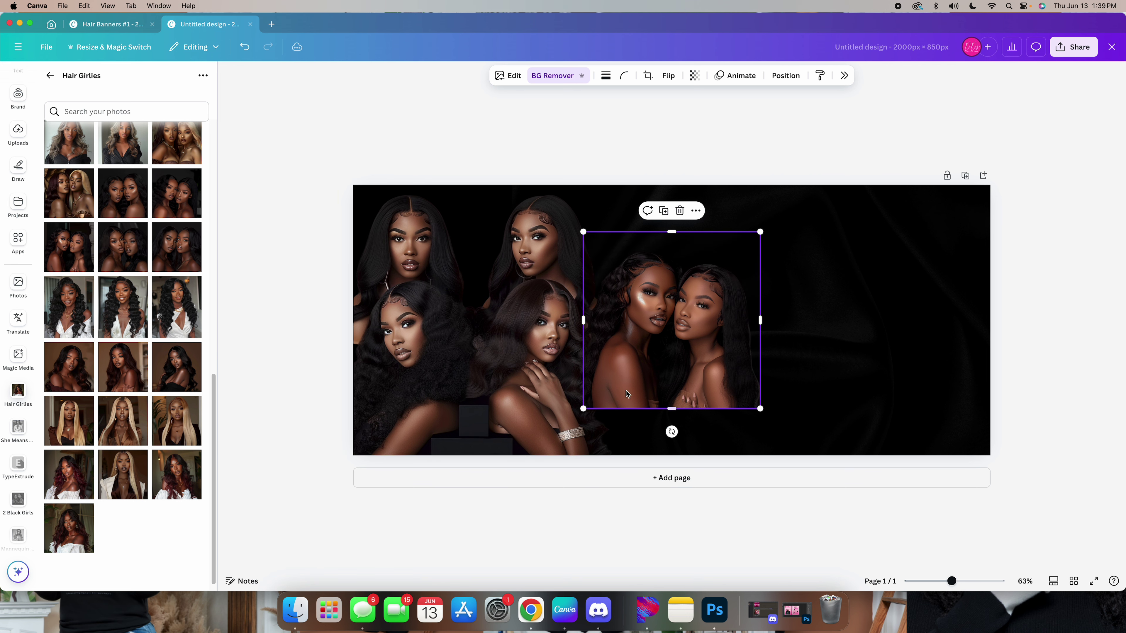
# - Resize the two-woman cutout to about 884 × 884 px and set it at the banner's right end, aligned to the bottom edge
pyautogui.moveTo(761, 413); pyautogui.dragTo(892, 540)
pyautogui.moveTo(742, 422); pyautogui.dragTo(892, 332)
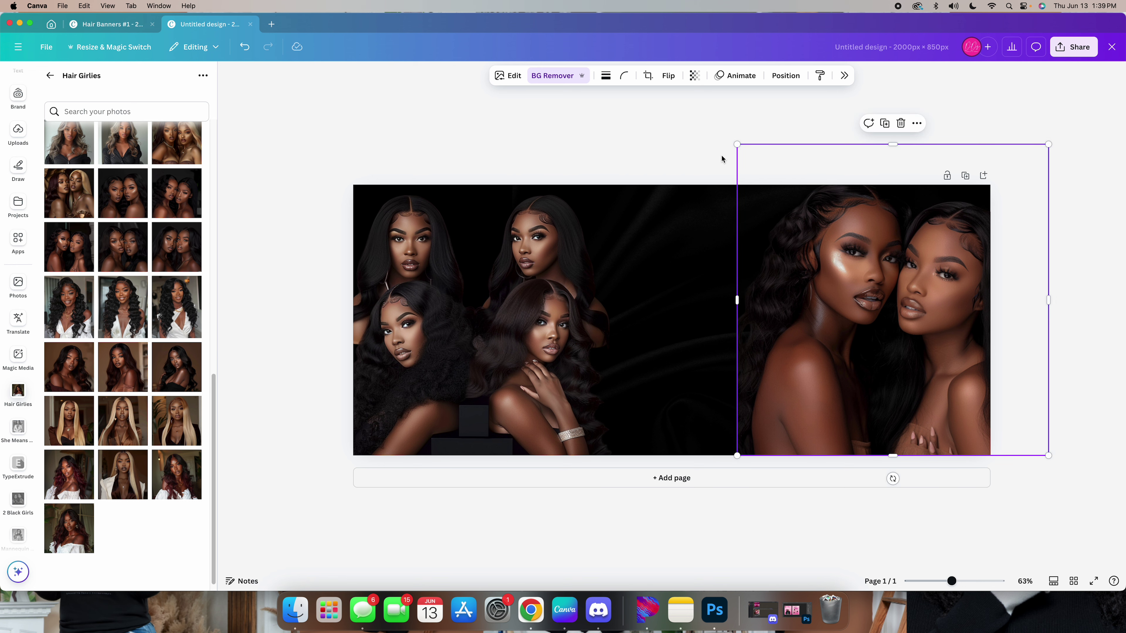
pyautogui.moveTo(734, 146); pyautogui.dragTo(782, 189)
pyautogui.moveTo(872, 341); pyautogui.dragTo(865, 322)
pyautogui.moveTo(781, 190); pyautogui.dragTo(765, 174)
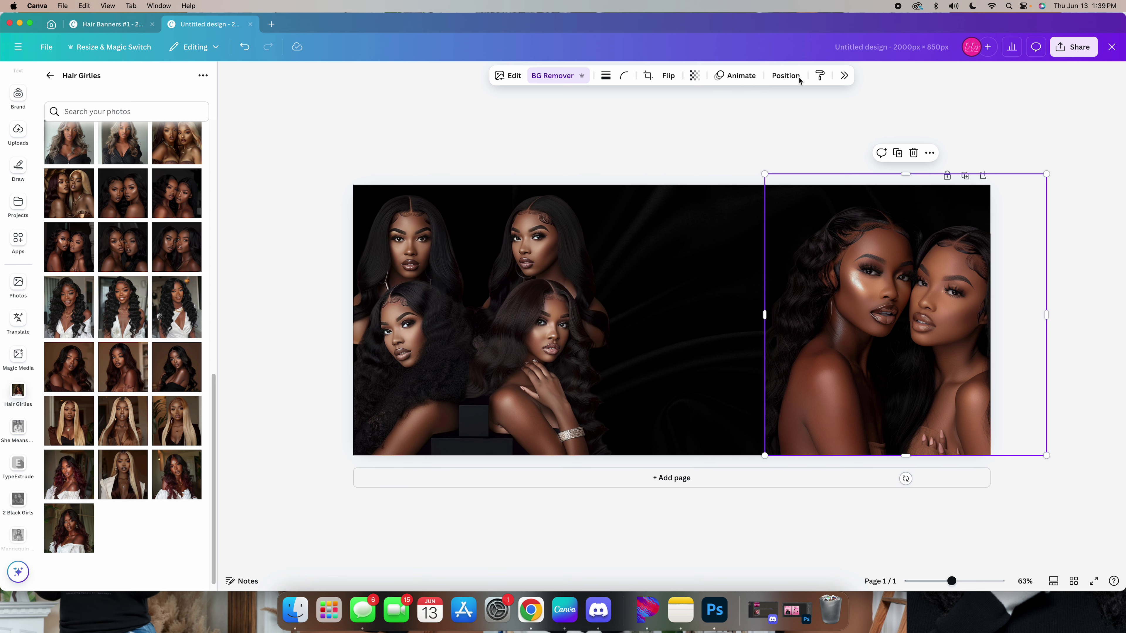
# - Apply the Custom Duotone effect with light gray highlights and black shadows to the two-woman cutout
pyautogui.click(785, 75)
pyautogui.click(846, 78)
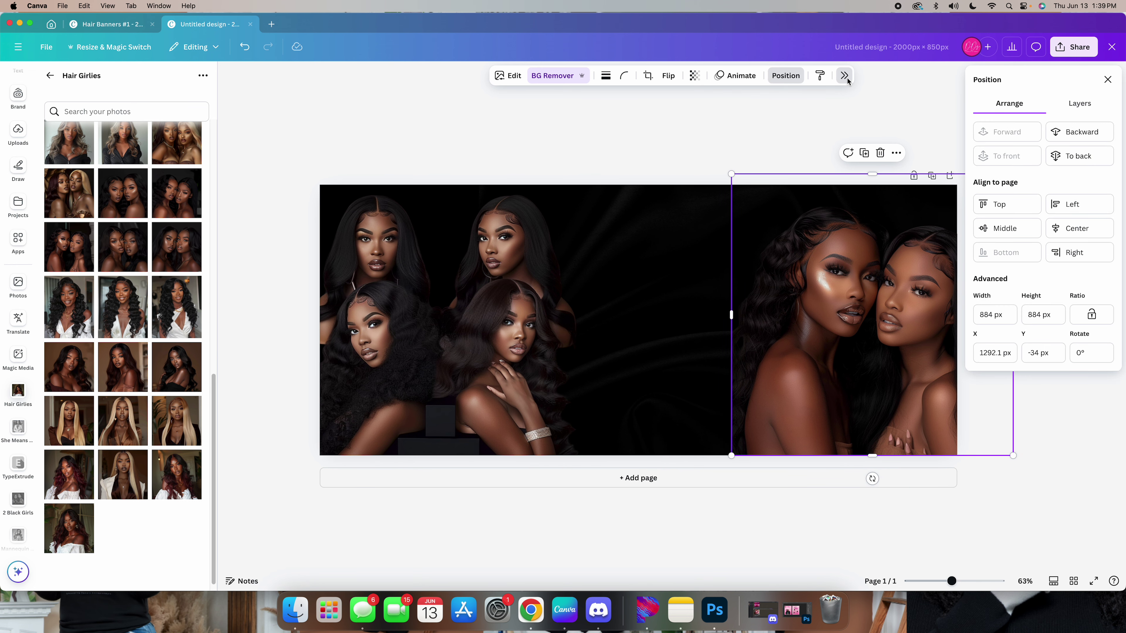
pyautogui.click(1012, 332)
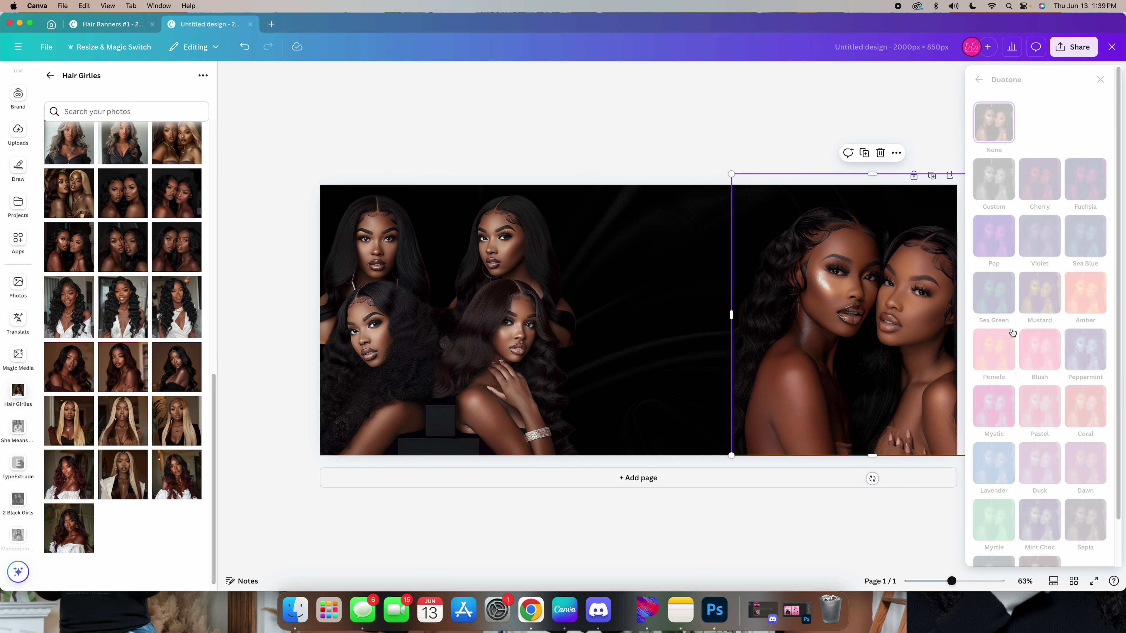
pyautogui.click(1001, 182)
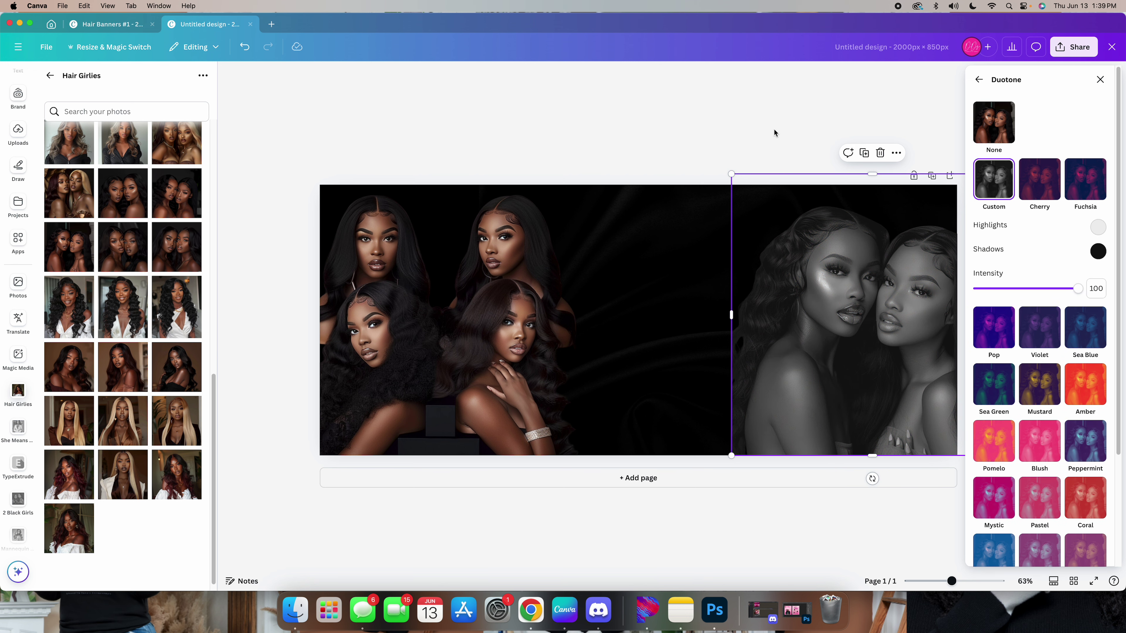
pyautogui.press('Escape')
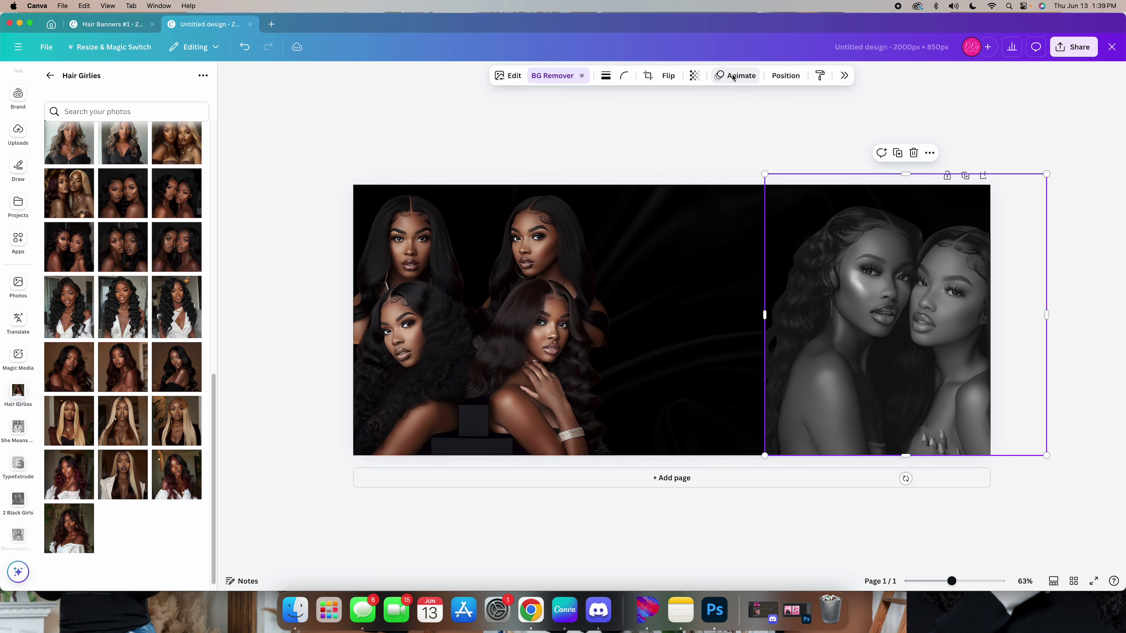
# - Set the two-woman cutout's Duotone shadows color to #000000 by sampling the black backdrop between the models
pyautogui.click(845, 76)
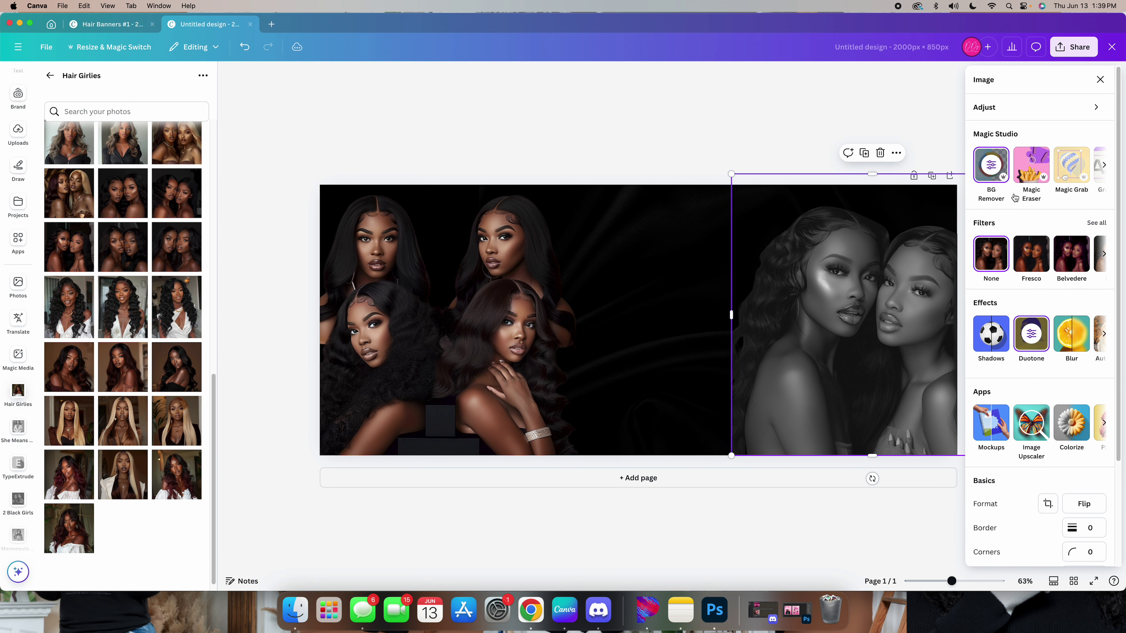
pyautogui.click(1031, 338)
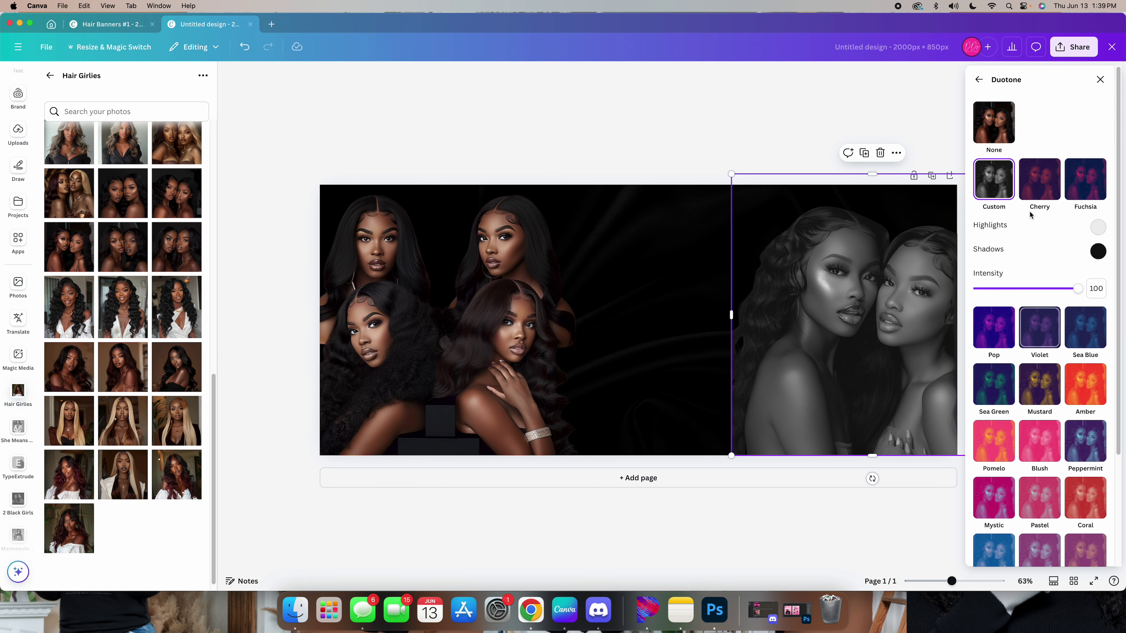
pyautogui.click(1097, 250)
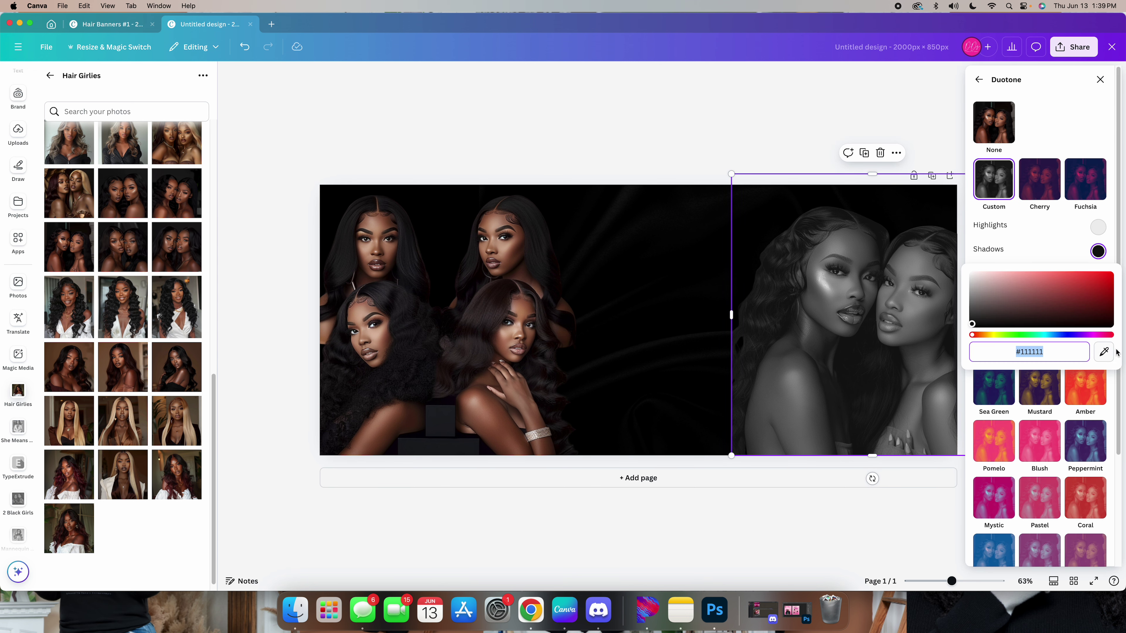
pyautogui.click(1104, 352)
pyautogui.click(440, 204)
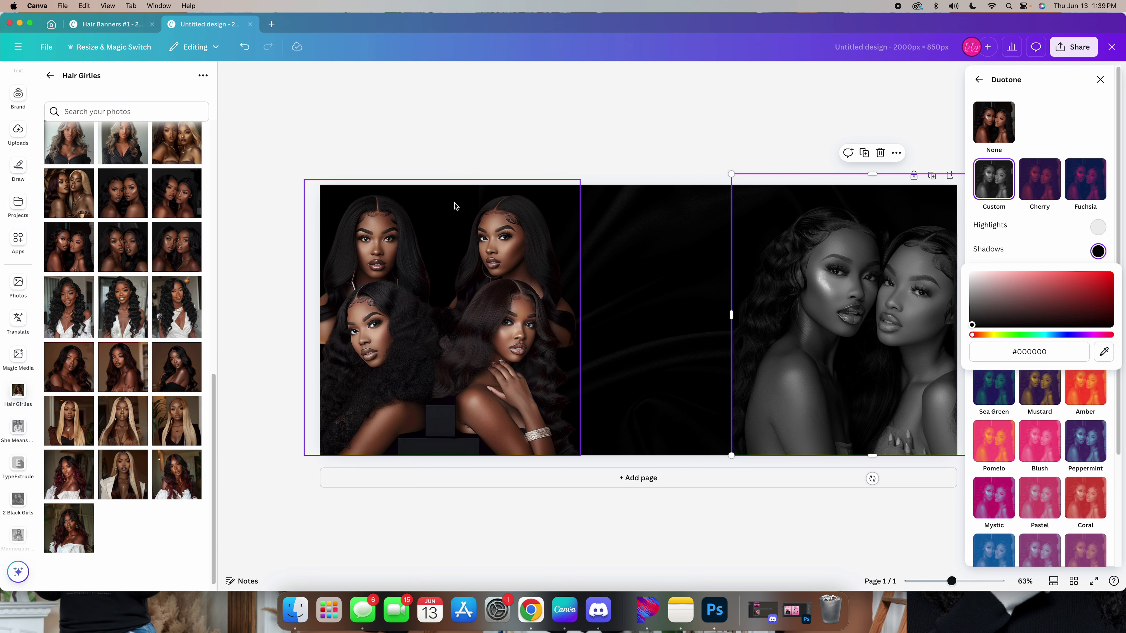
# - Lower the two-woman cutout's opacity so it becomes a faint image in the banner background
pyautogui.click(791, 88)
pyautogui.click(695, 81)
pyautogui.moveTo(722, 116); pyautogui.dragTo(655, 114)
pyautogui.click(452, 174)
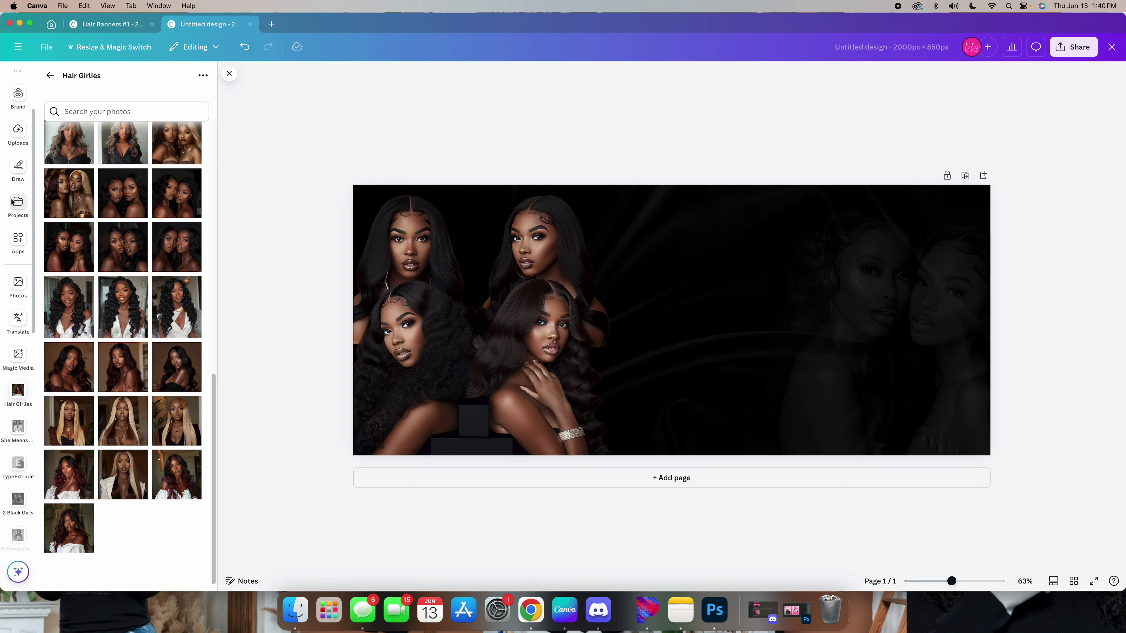
# - Examine the fonts saved in the DDS Templates brand kit, leaving them unchanged
pyautogui.scroll(3, 9, 218)
pyautogui.click(18, 153)
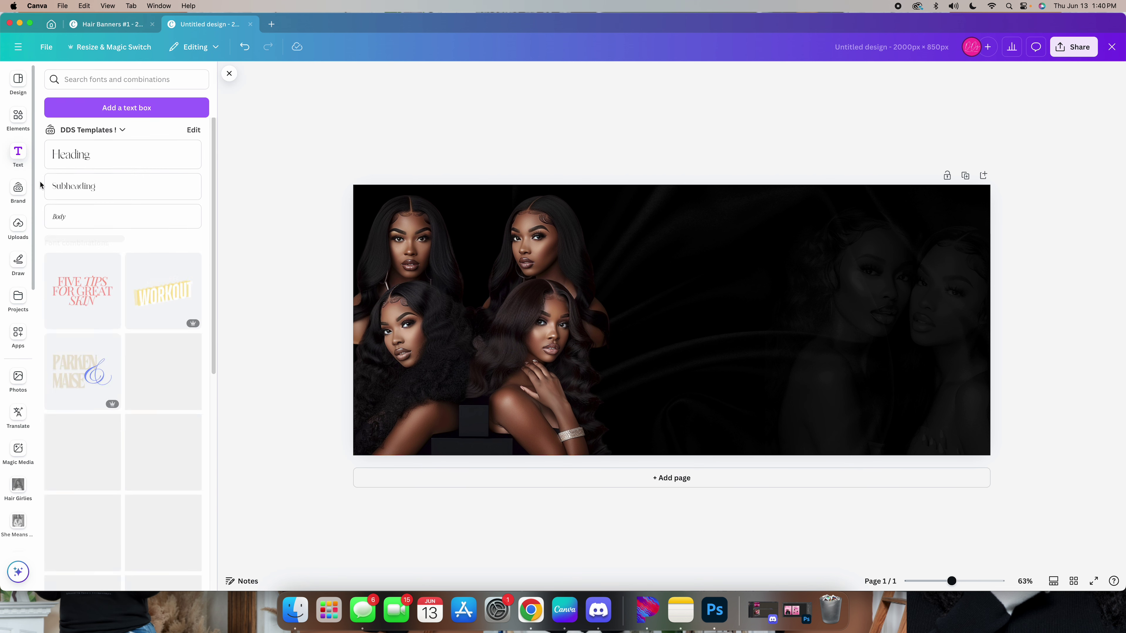
pyautogui.click(193, 130)
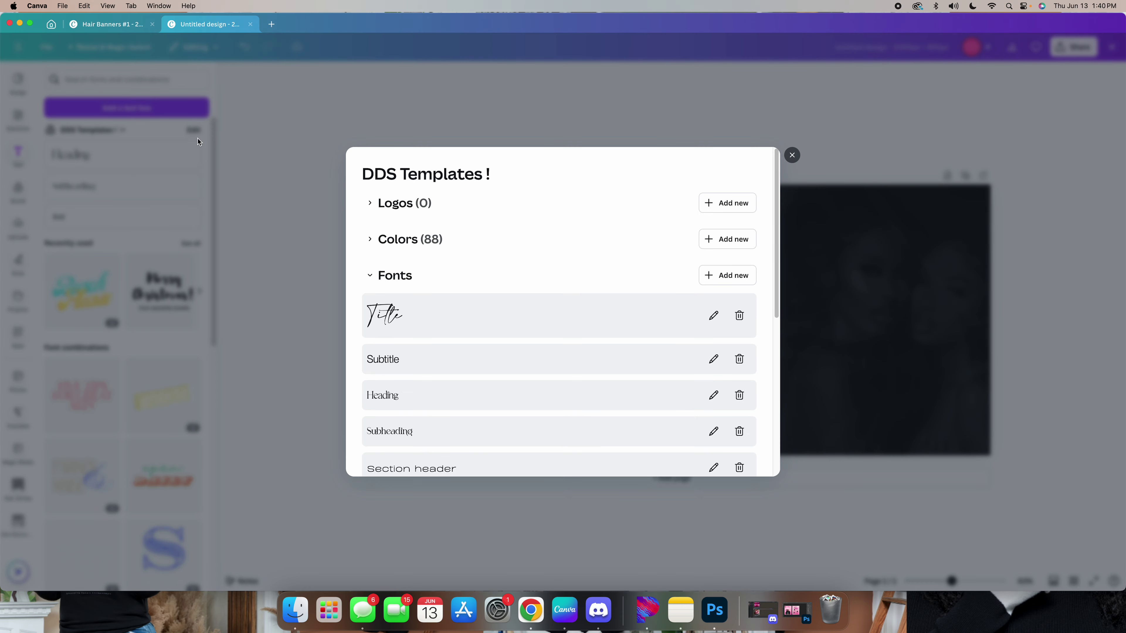
pyautogui.scroll(-8, 584, 324)
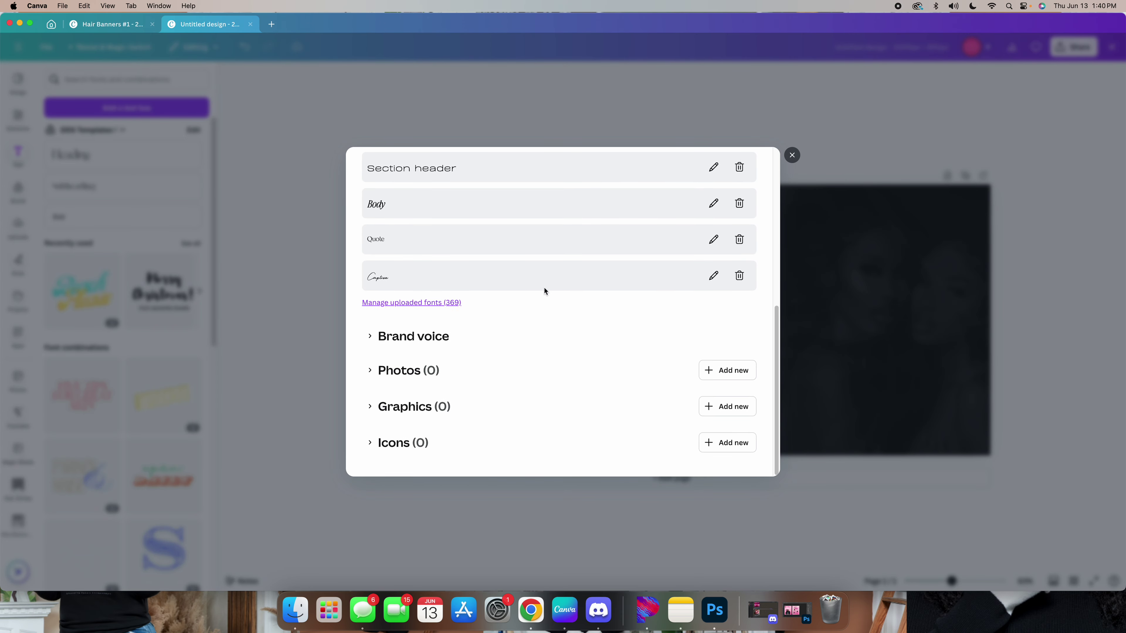
pyautogui.scroll(8, 544, 287)
pyautogui.scroll(-8, 552, 280)
pyautogui.click(399, 269)
pyautogui.click(792, 155)
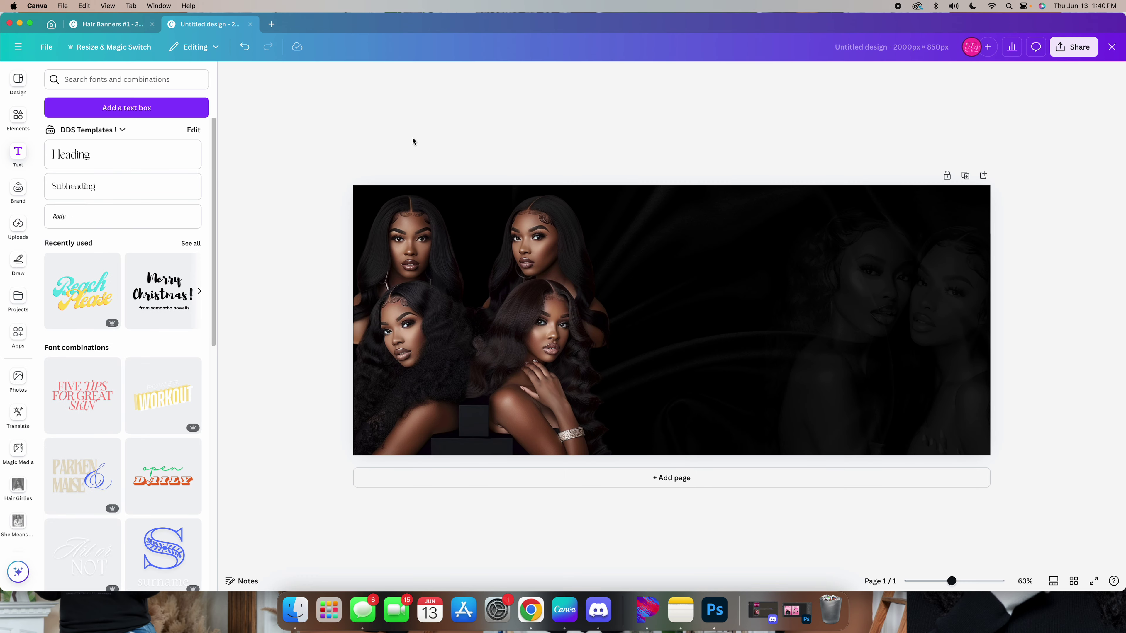
# - Add a text box reading "yourbusinessnamehere" to the banner
pyautogui.click(147, 114)
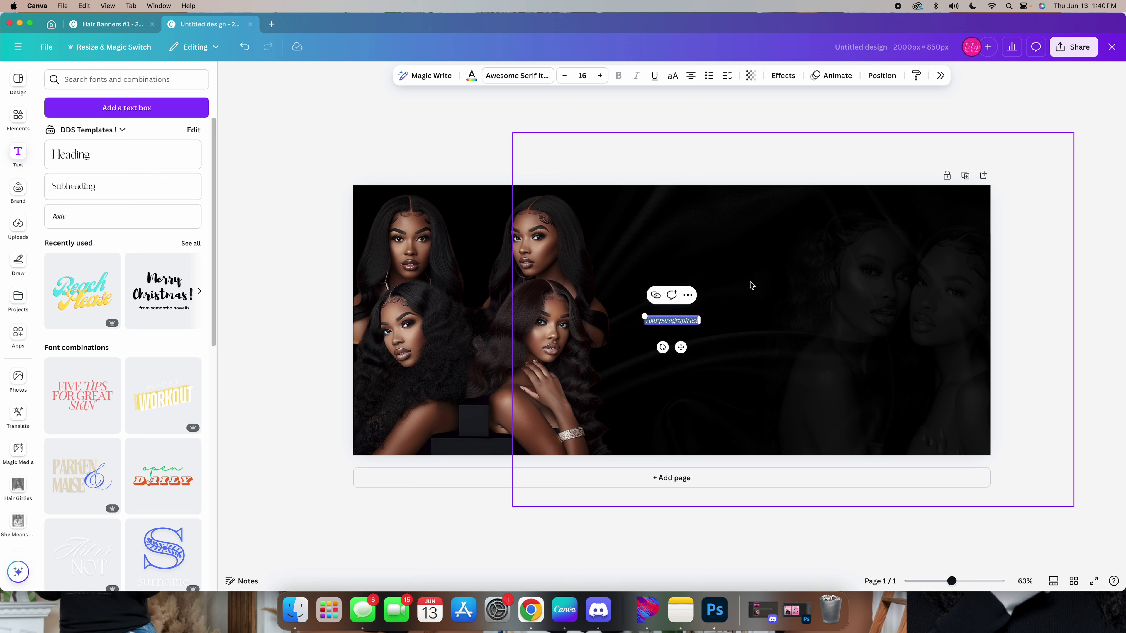
pyautogui.write('You')
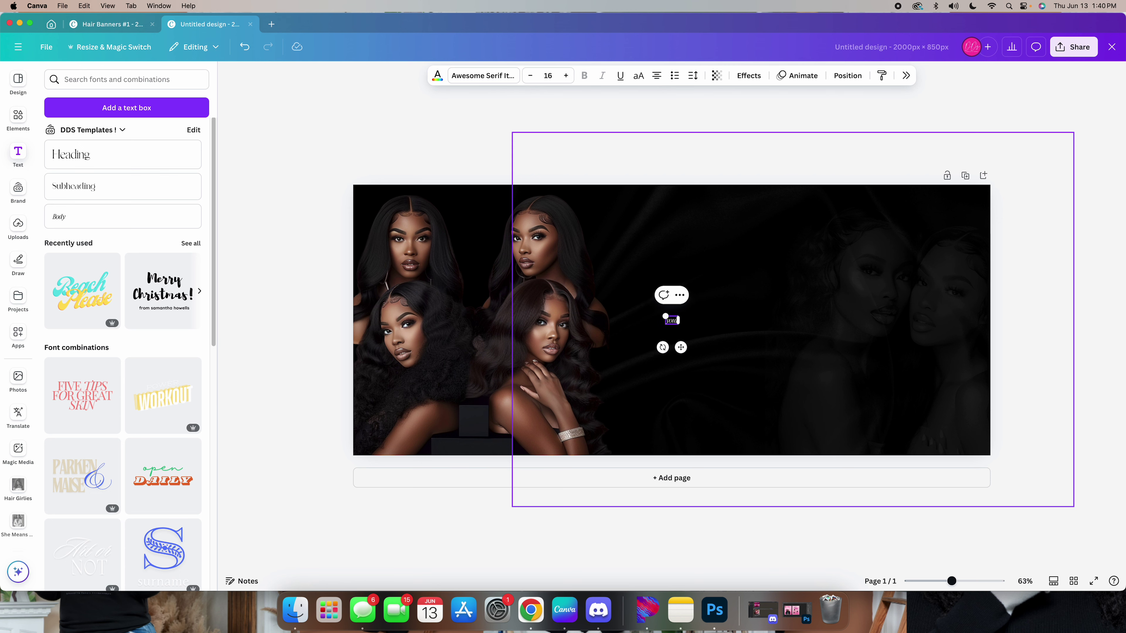
pyautogui.write('rbusinessnameher')
pyautogui.click(309, 122)
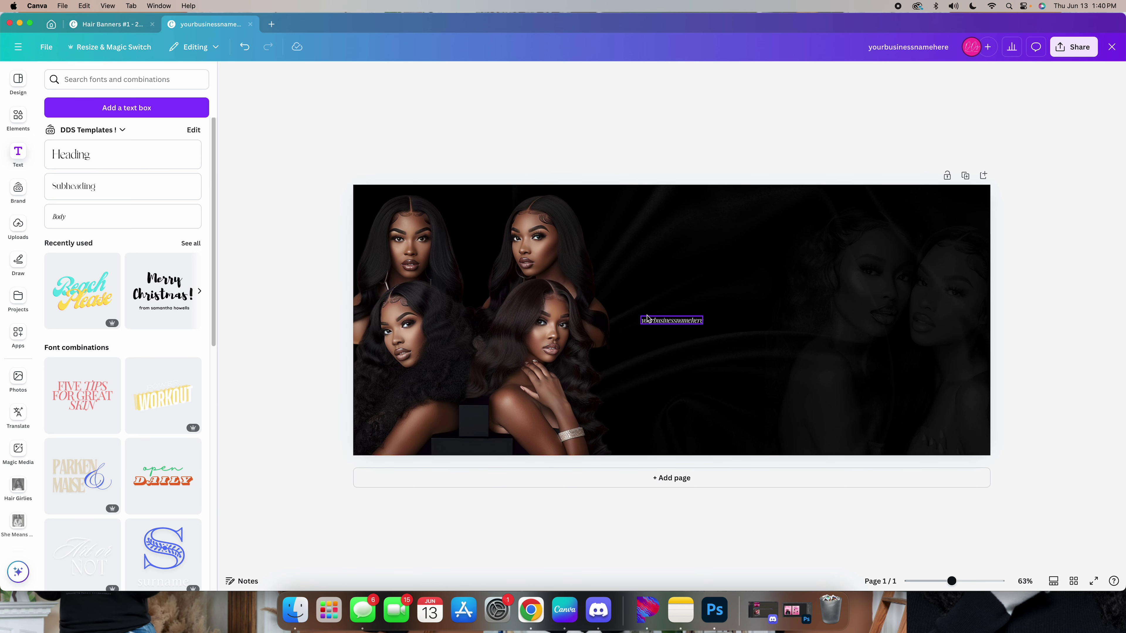
# - Format the business name text in Neue Montreal, all uppercase, with letter spacing 588
pyautogui.click(671, 320)
pyautogui.click(508, 76)
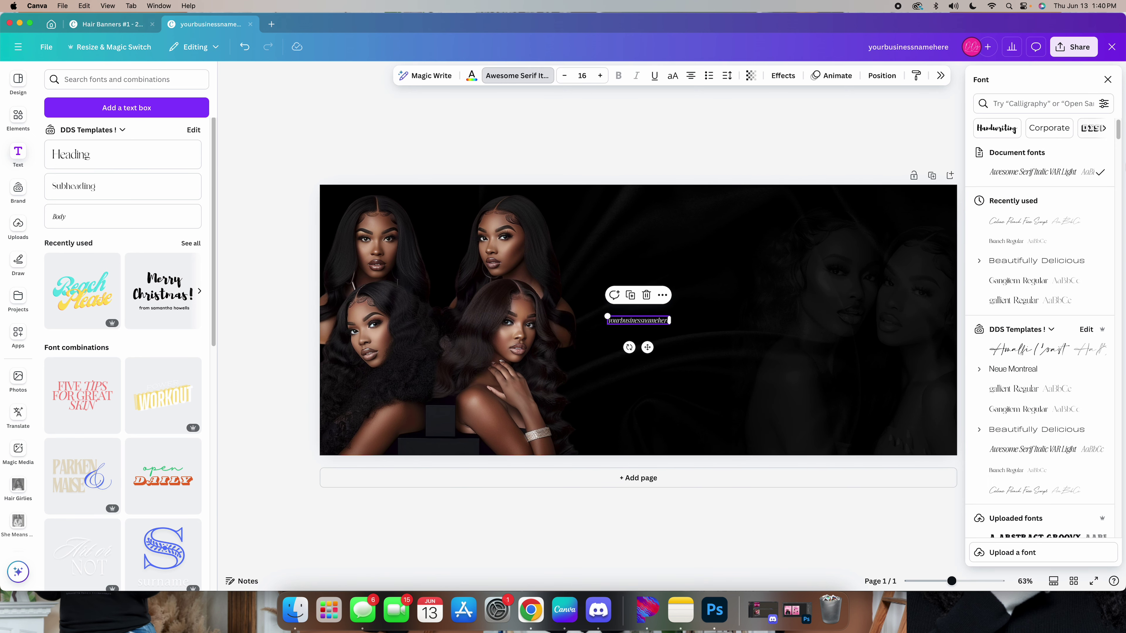
pyautogui.scroll(-4, 1080, 207)
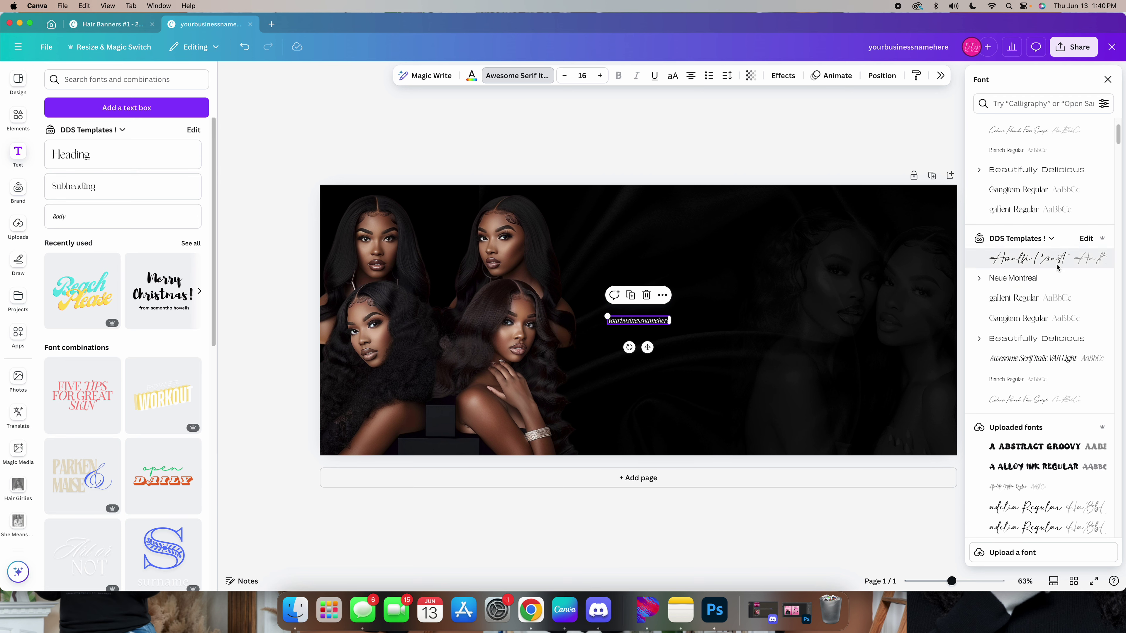
pyautogui.click(1050, 278)
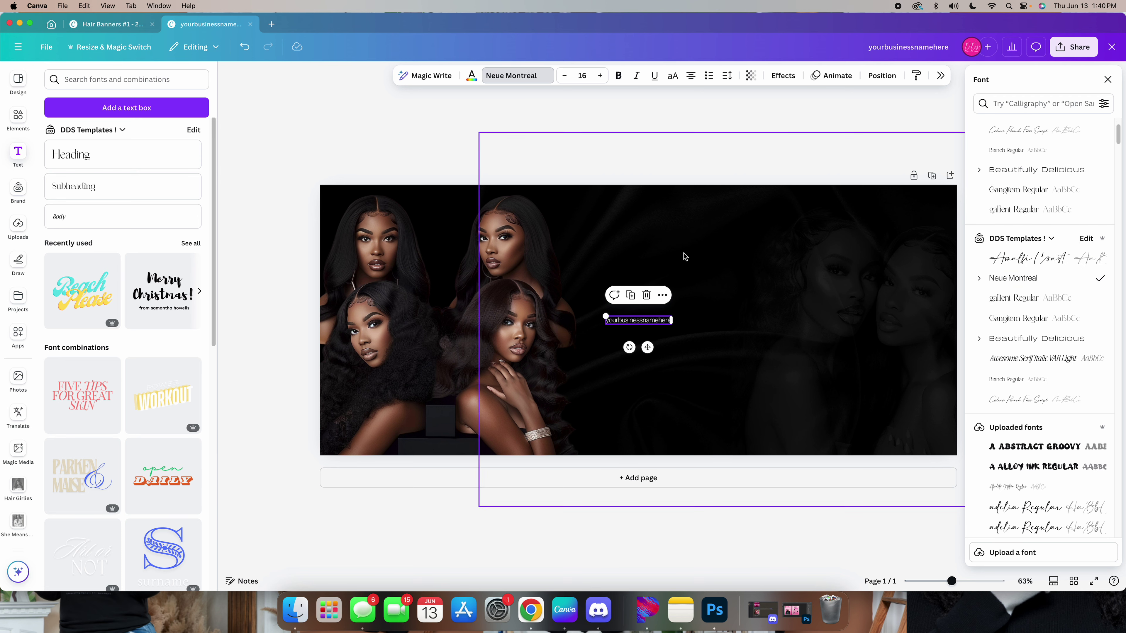
pyautogui.click(728, 76)
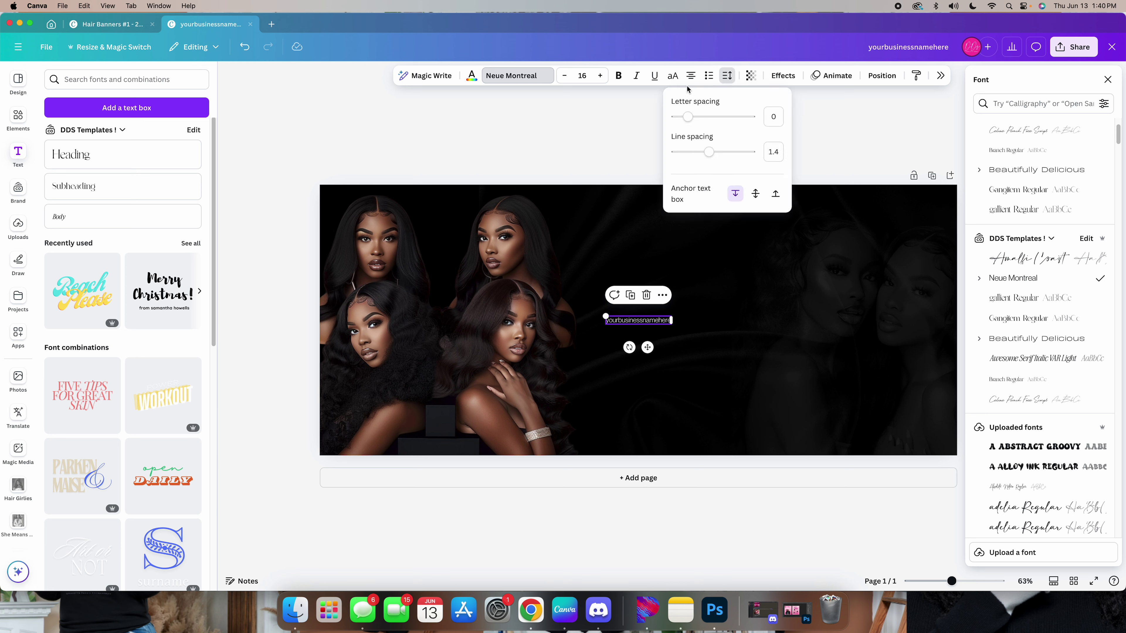
pyautogui.click(673, 75)
pyautogui.click(728, 76)
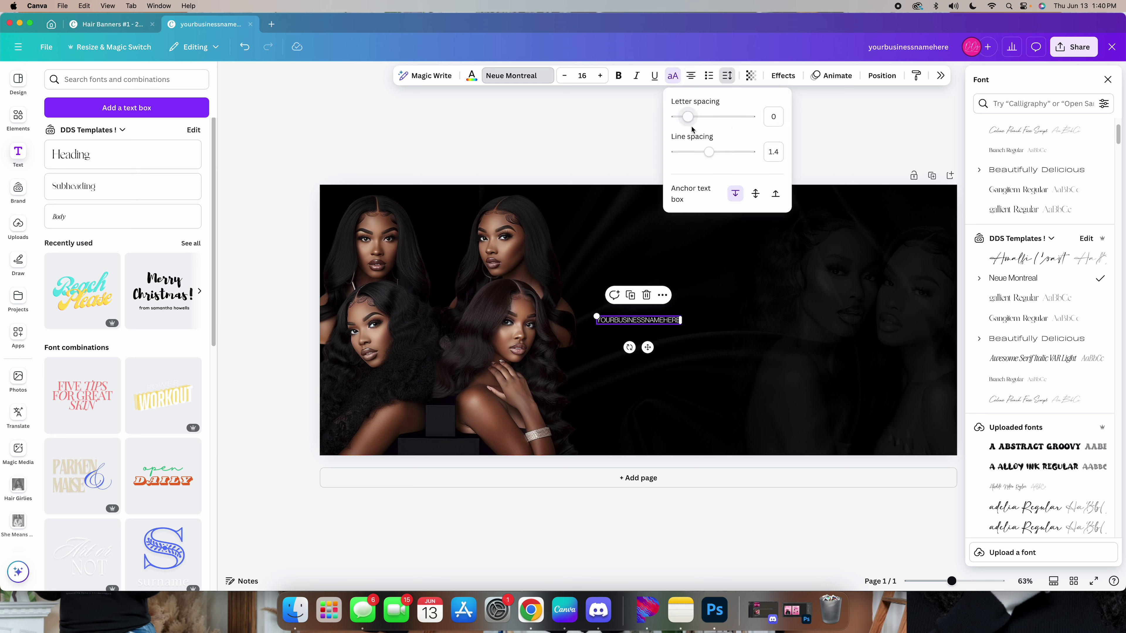
pyautogui.moveTo(690, 120); pyautogui.dragTo(737, 118)
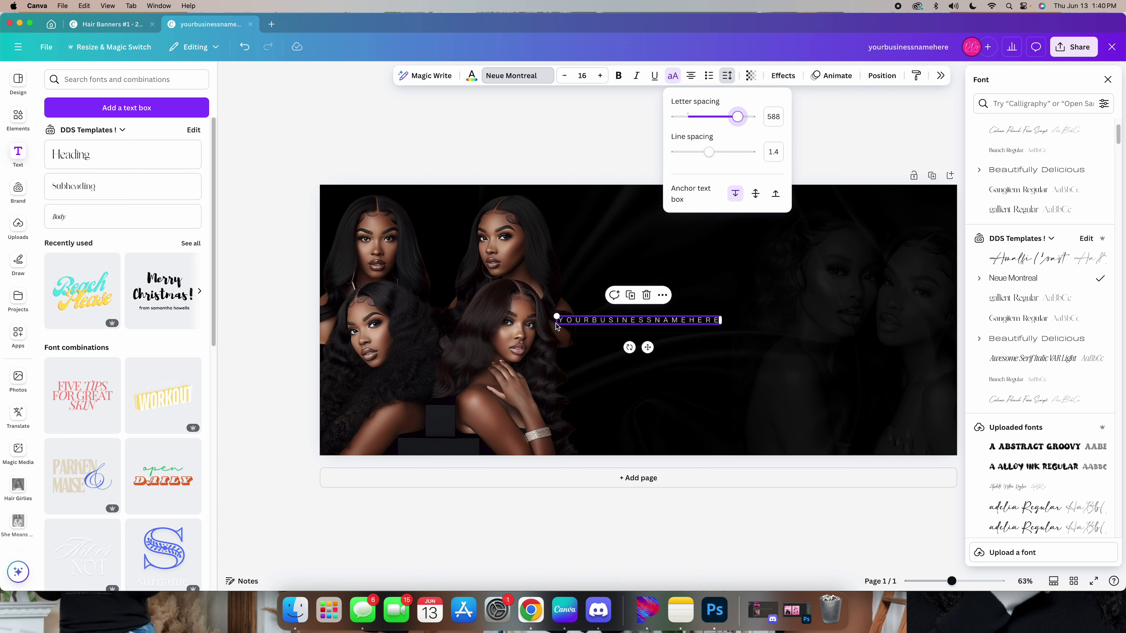
# - Scale the business name to font size 13.9 with slightly wider letter spacing, and place it in the empty area beside the four models
pyautogui.moveTo(558, 321); pyautogui.dragTo(611, 319)
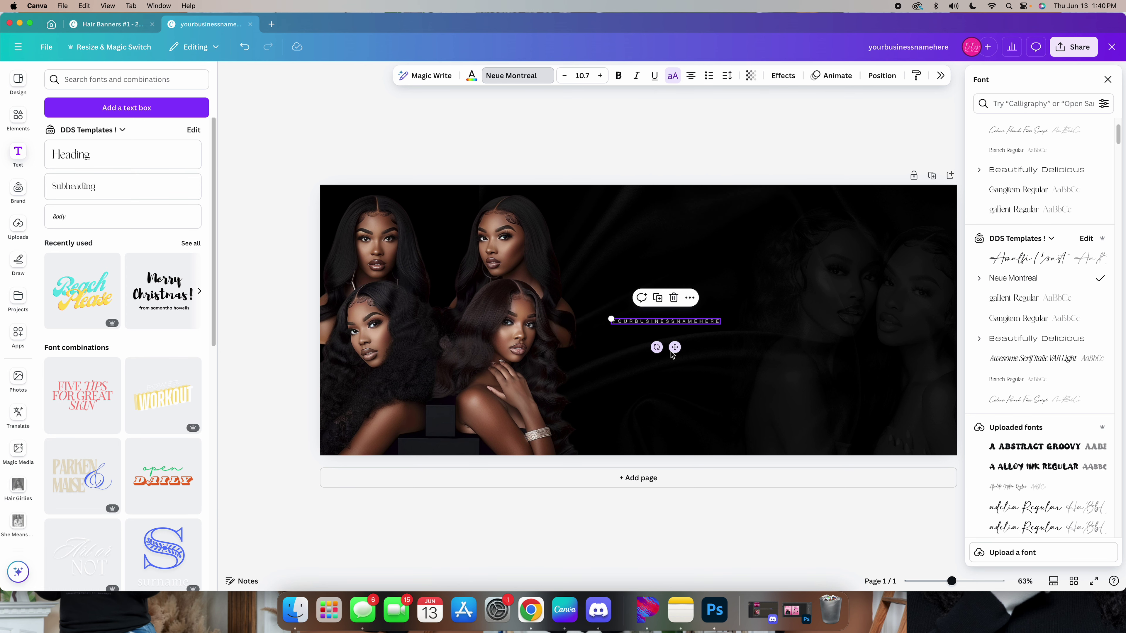
pyautogui.moveTo(671, 352); pyautogui.dragTo(670, 314)
pyautogui.click(727, 76)
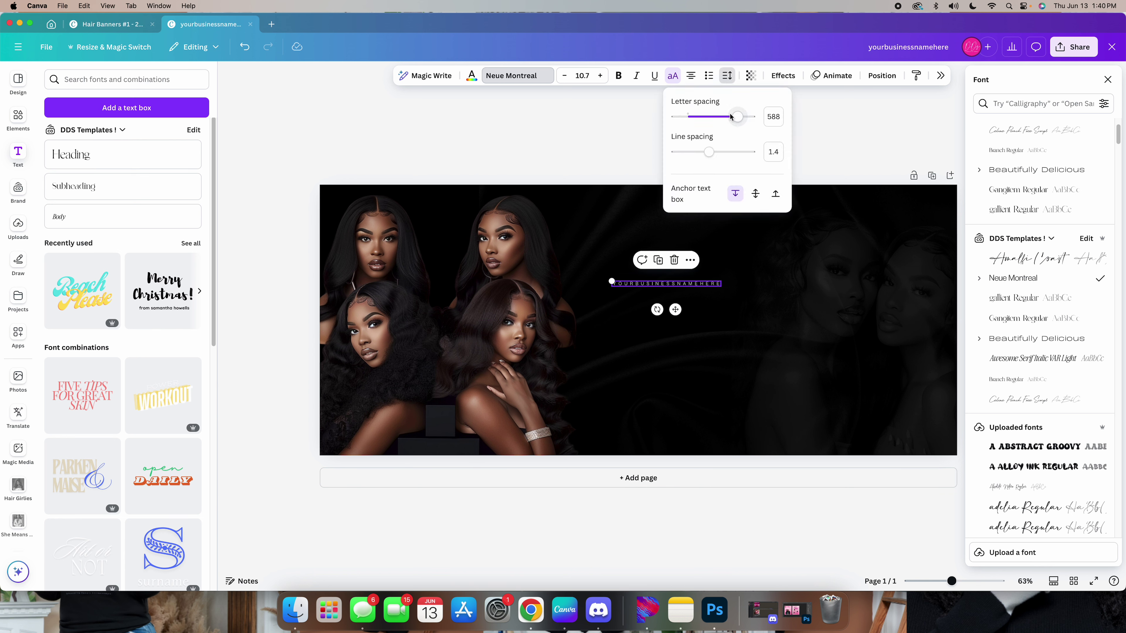
pyautogui.moveTo(739, 116); pyautogui.dragTo(742, 116)
pyautogui.moveTo(611, 282); pyautogui.dragTo(572, 283)
pyautogui.moveTo(660, 309); pyautogui.dragTo(698, 309)
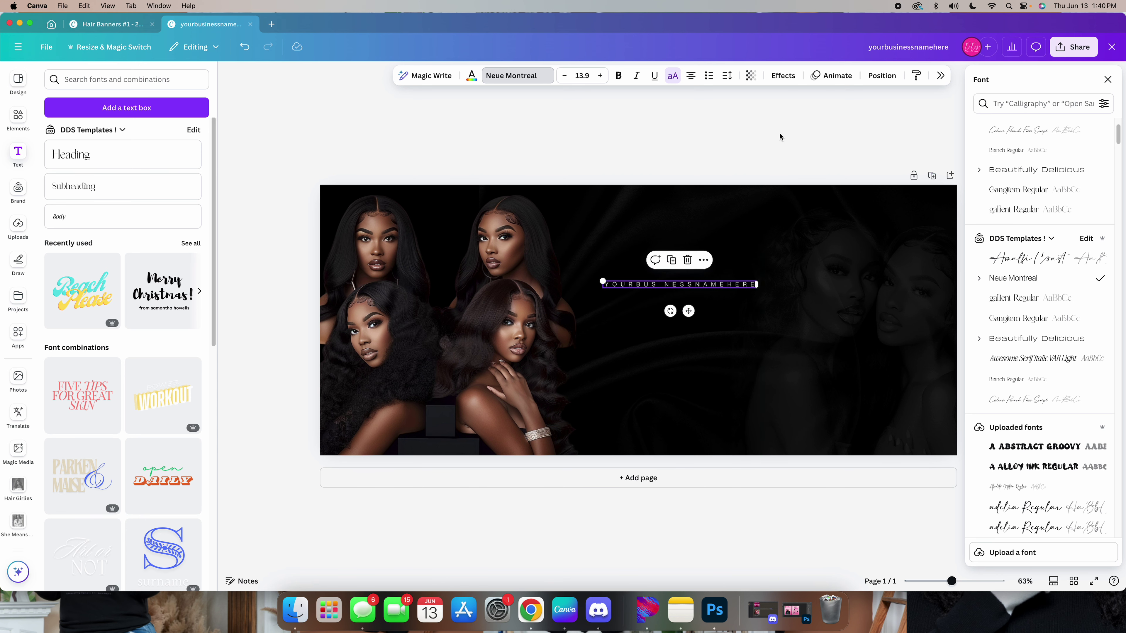
pyautogui.click(774, 133)
# - Add a second text box reading "BEAUTY" and set its letter spacing to 67
pyautogui.write('t')
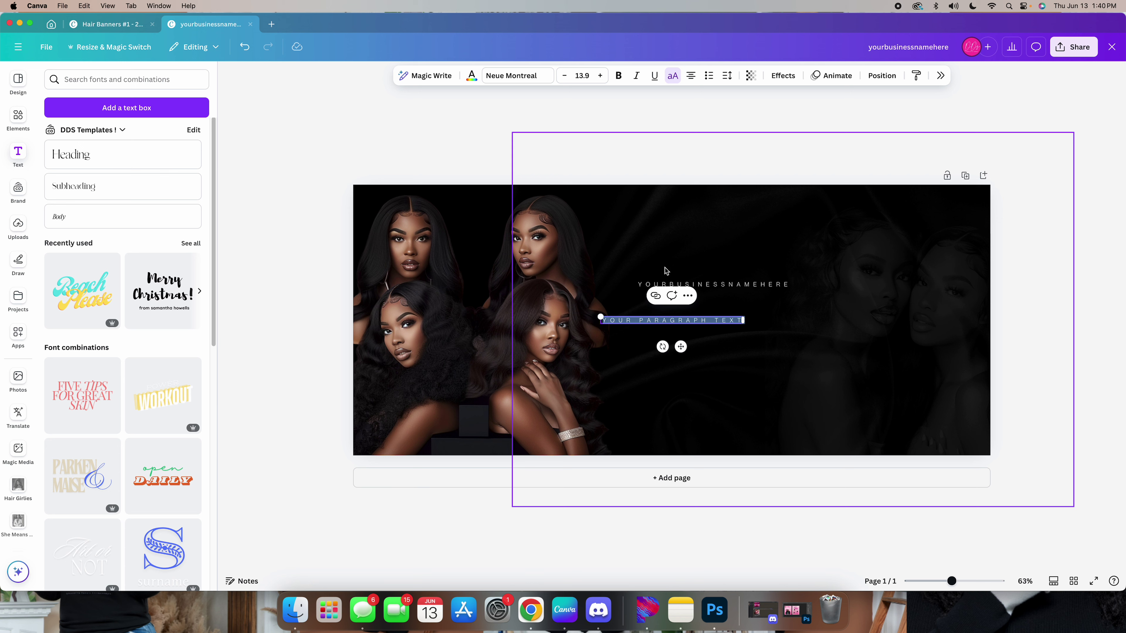
pyautogui.write('BEAUTY')
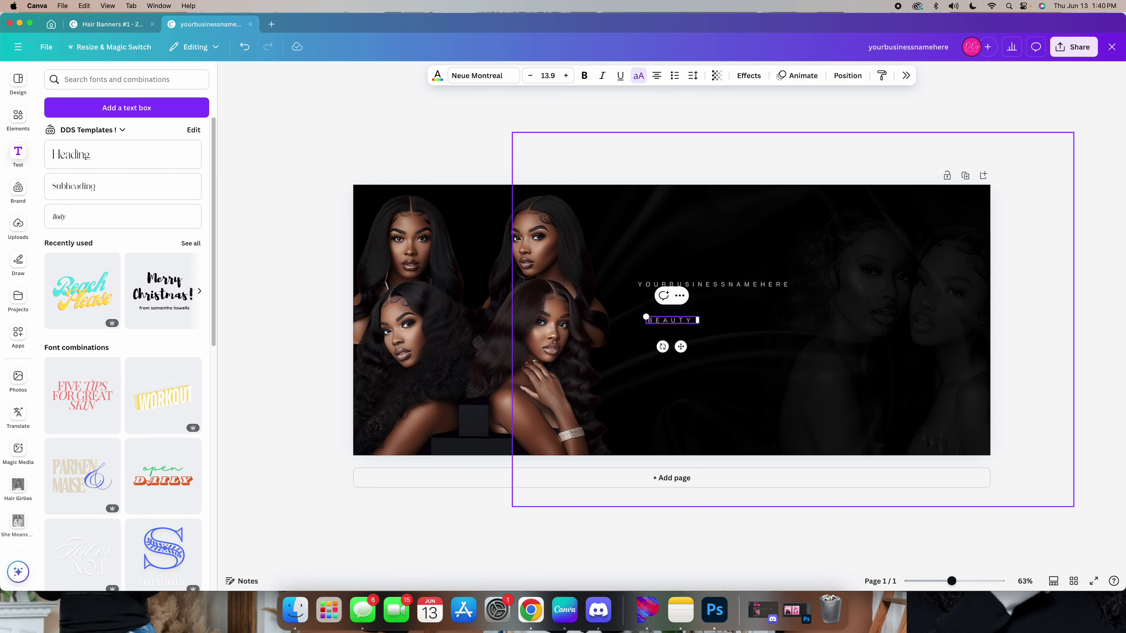
pyautogui.click(581, 129)
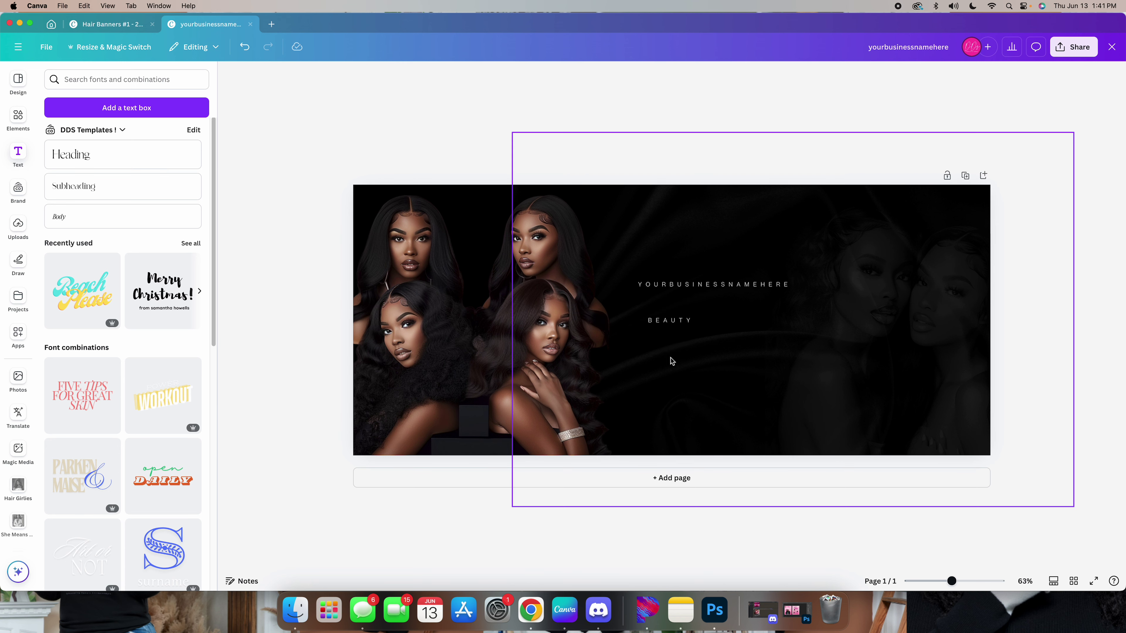
pyautogui.click(667, 323)
pyautogui.click(726, 76)
pyautogui.moveTo(741, 117); pyautogui.dragTo(694, 125)
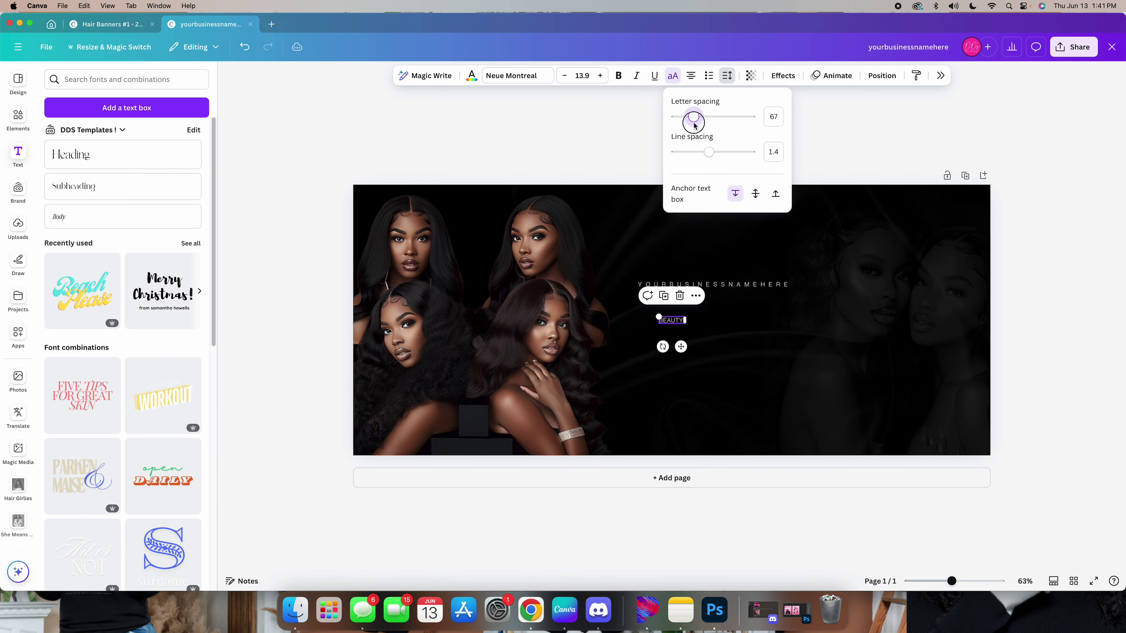
# - Change the BEAUTY text to the Gallient font and enlarge it to about size 73.2
pyautogui.click(514, 75)
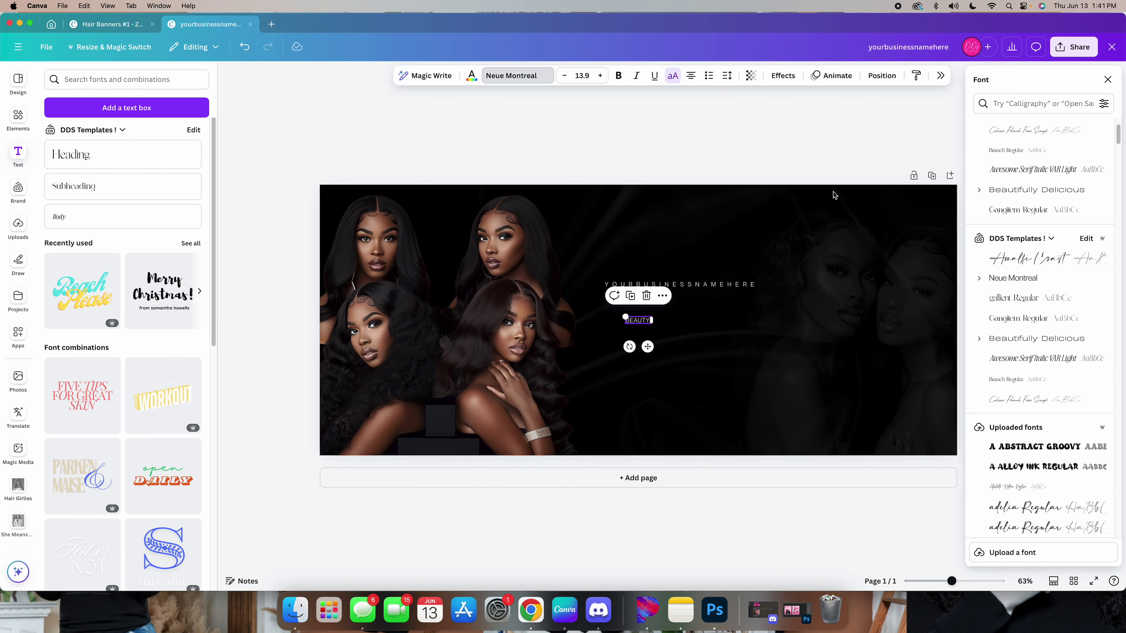
pyautogui.click(1012, 295)
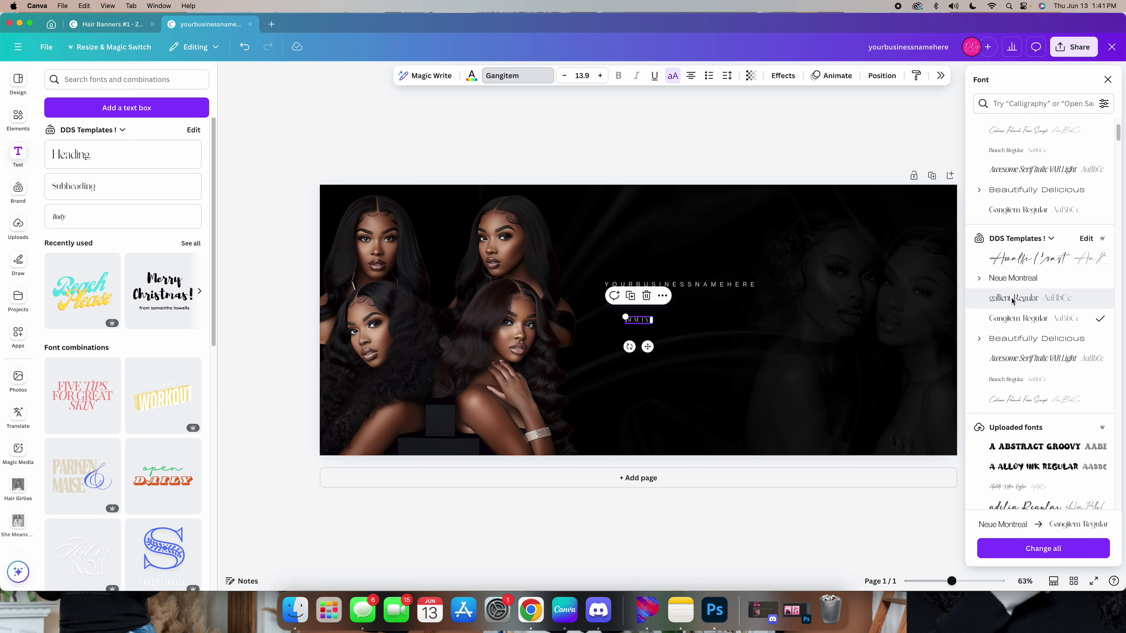
pyautogui.click(625, 317)
pyautogui.moveTo(625, 317); pyautogui.dragTo(503, 288)
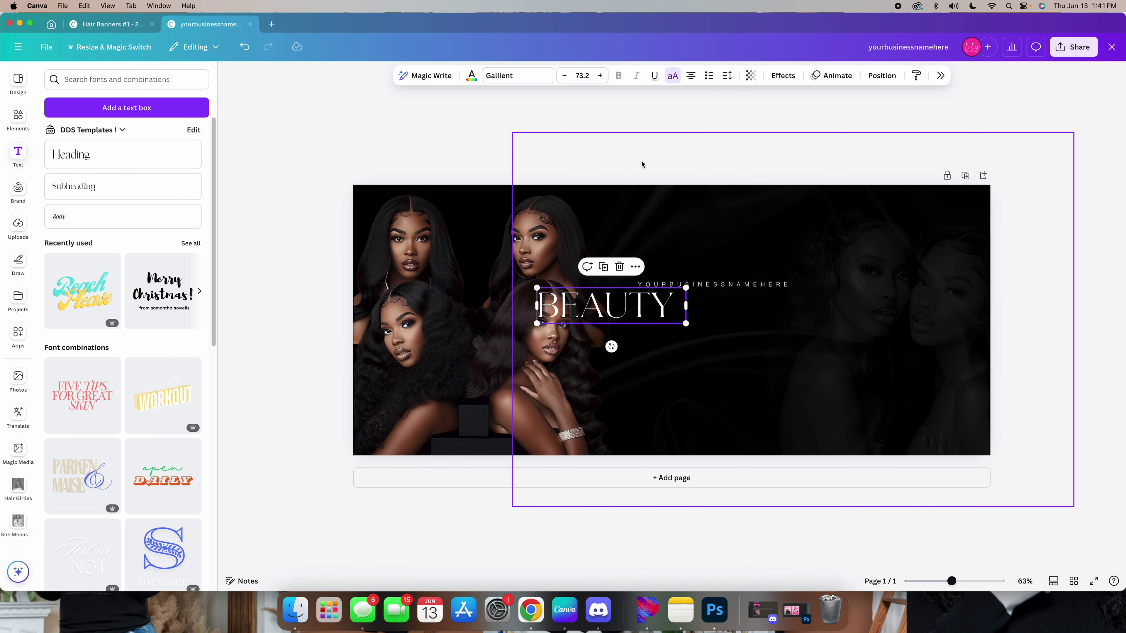
# - Tighten the BEAUTY heading's letter spacing to 39
pyautogui.click(729, 76)
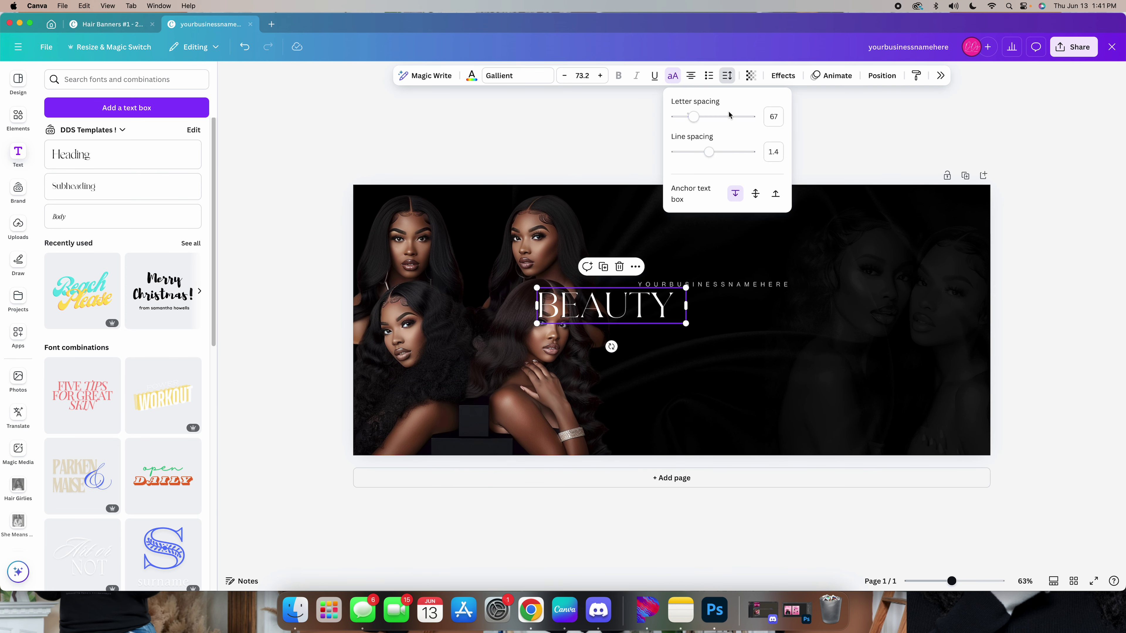
pyautogui.moveTo(695, 120); pyautogui.dragTo(692, 120)
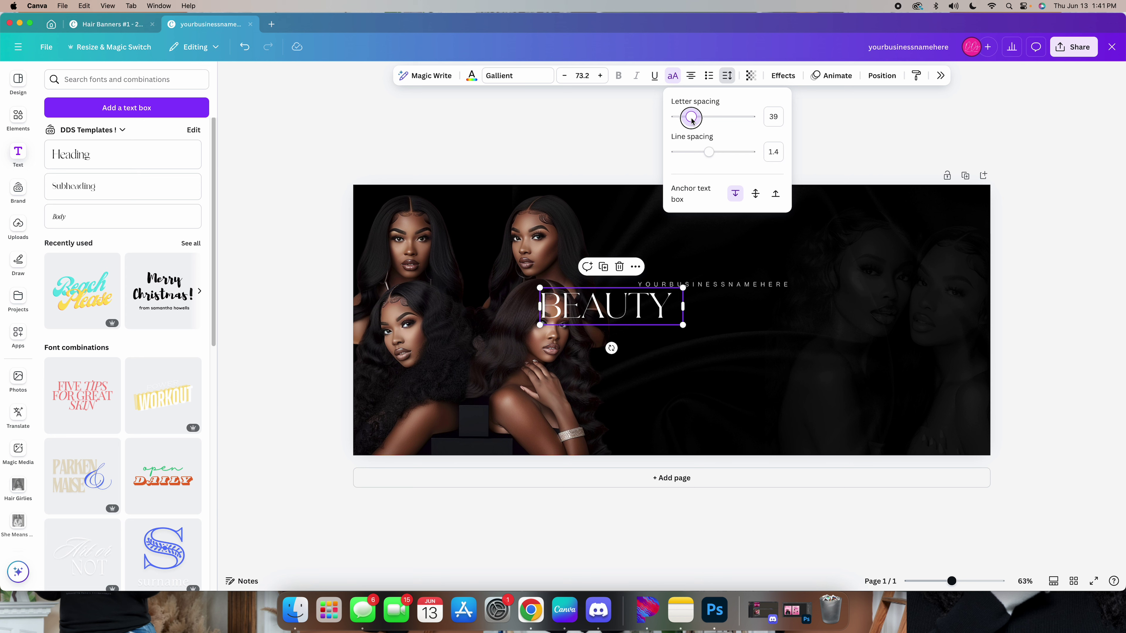
pyautogui.click(586, 125)
# - Enlarge the BEAUTY heading to about size 127 and place it directly below the business name, beside the four models
pyautogui.moveTo(611, 306); pyautogui.dragTo(676, 320)
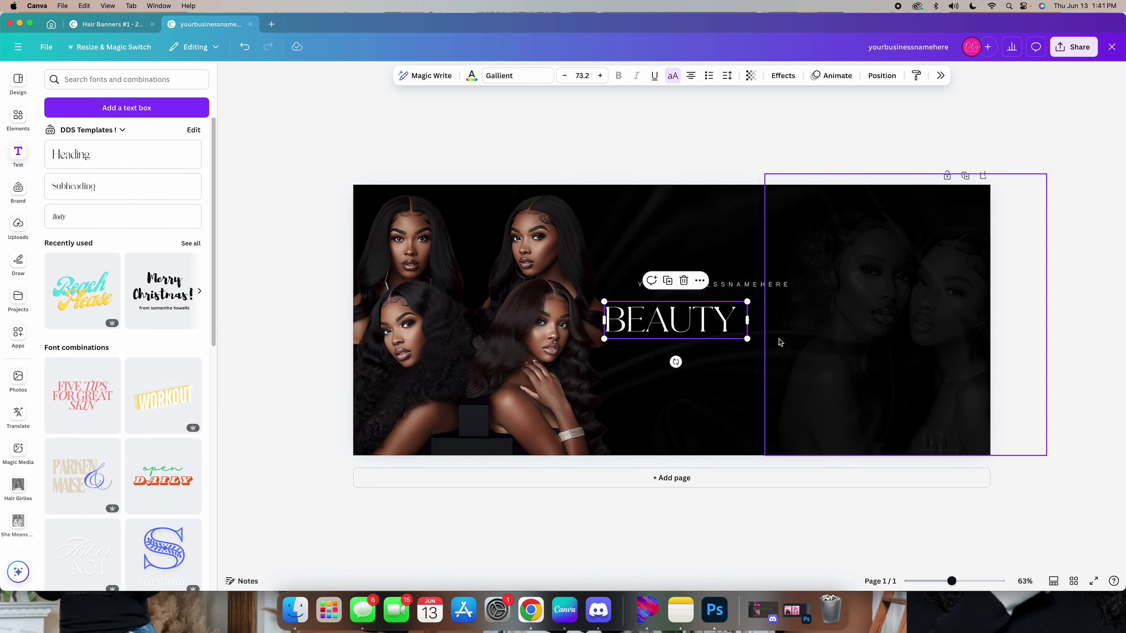
pyautogui.moveTo(747, 339); pyautogui.dragTo(784, 365)
pyautogui.moveTo(722, 287); pyautogui.dragTo(724, 251)
pyautogui.click(725, 338)
pyautogui.moveTo(725, 338); pyautogui.dragTo(763, 292)
pyautogui.moveTo(758, 251); pyautogui.dragTo(765, 289)
# - Color the BEAUTY heading bright red using the default solid colors
pyautogui.click(473, 78)
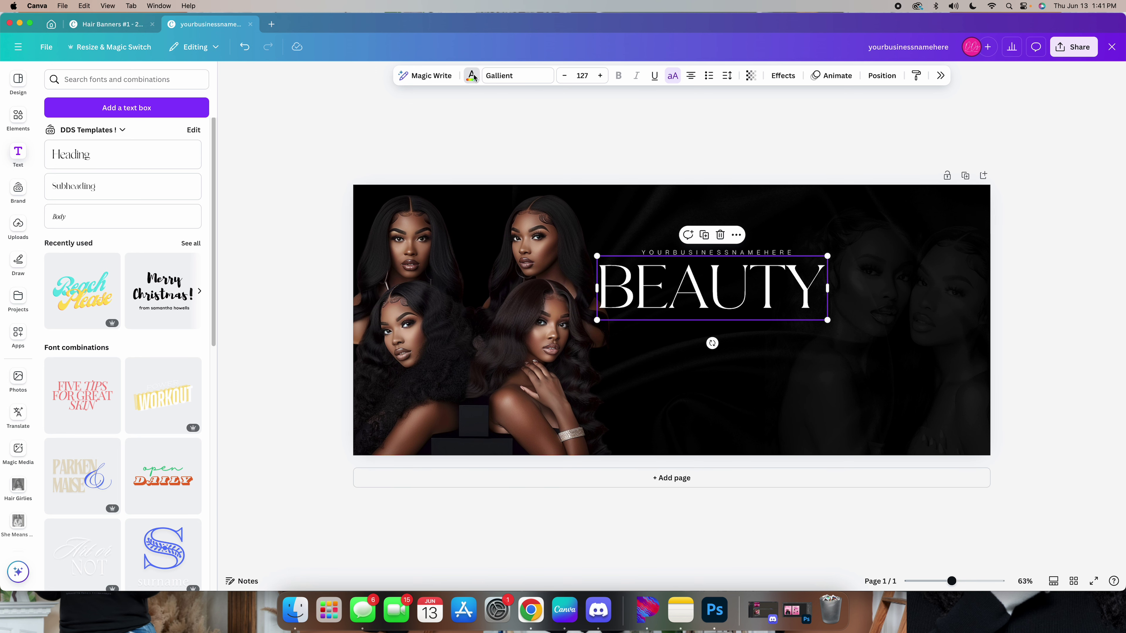
pyautogui.scroll(-15, 1073, 390)
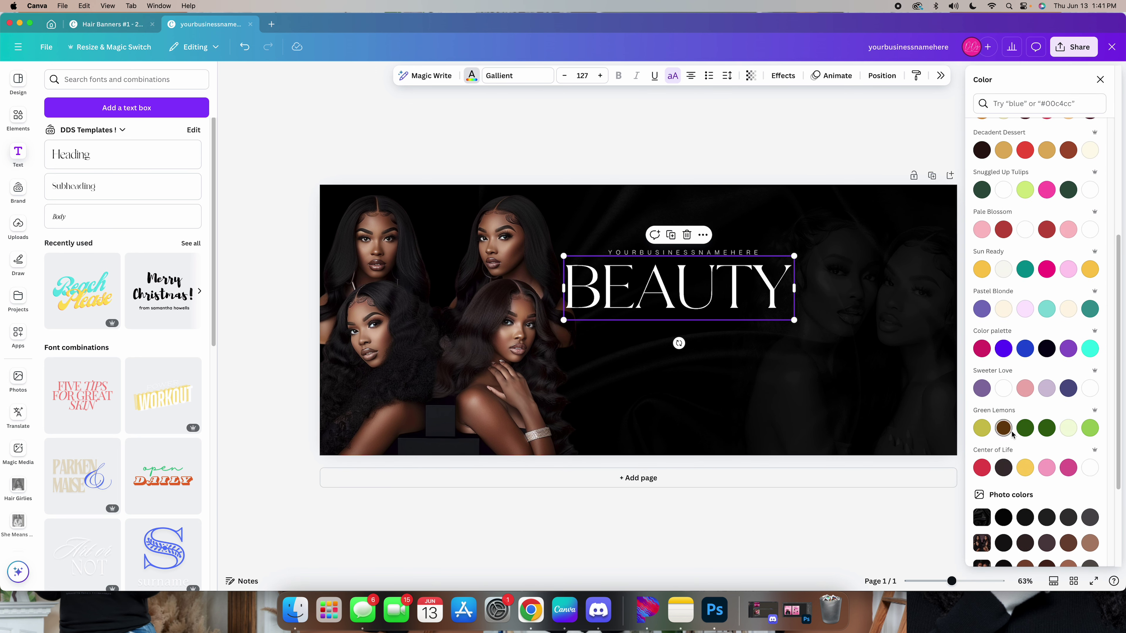
pyautogui.click(982, 506)
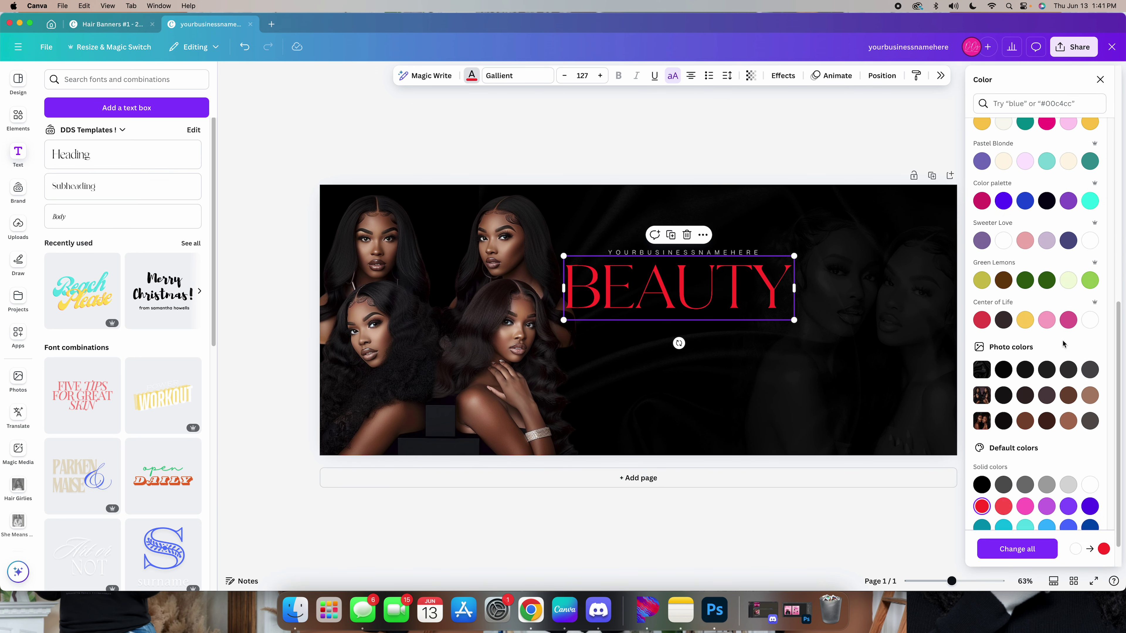
pyautogui.scroll(10, 1023, 357)
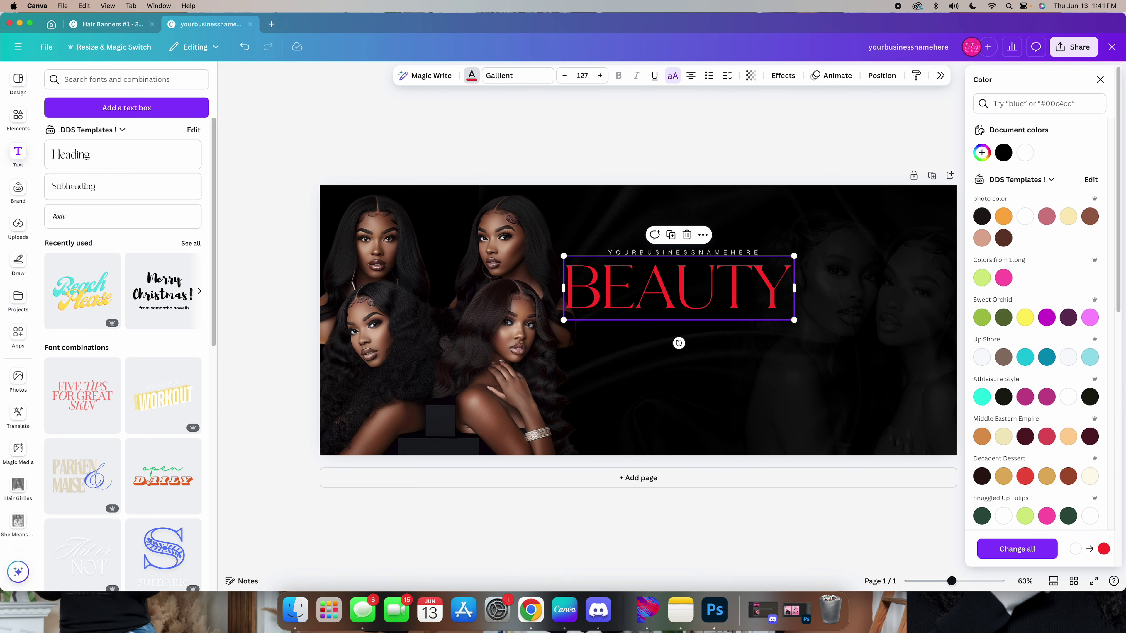
# - Darken the BEAUTY heading's custom color to deep red #5B0000
pyautogui.click(982, 152)
pyautogui.moveTo(1086, 177); pyautogui.dragTo(1101, 176)
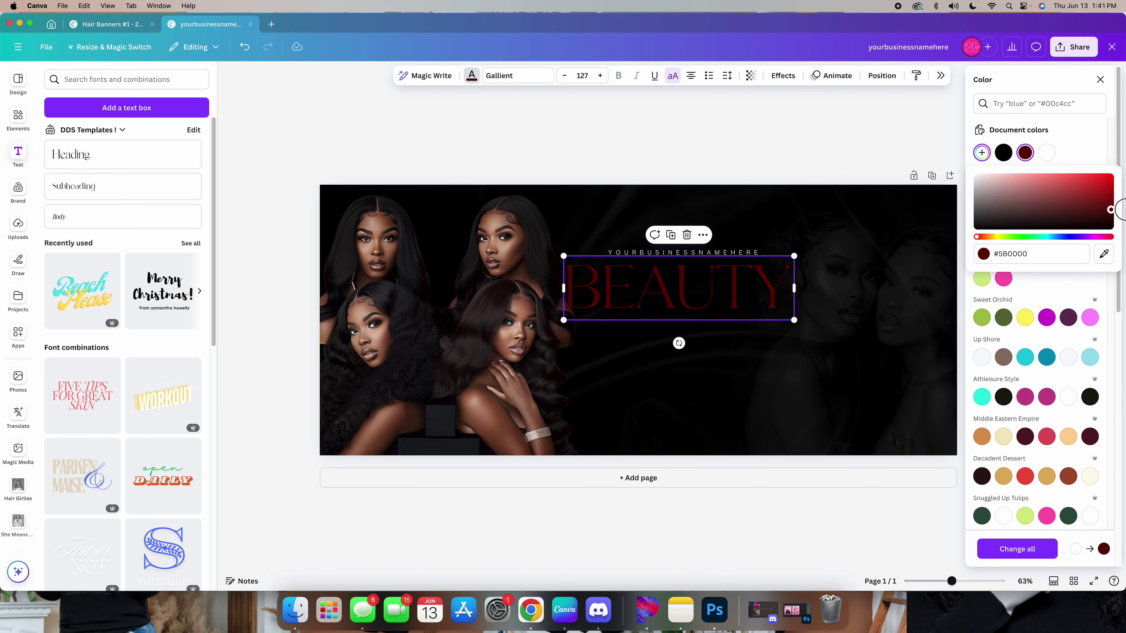
pyautogui.click(694, 265)
# - Duplicate the BEAUTY heading, change the copy to BRANDS, widen it to fit one line and place it directly below BEAUTY
pyautogui.press('super+d')
pyautogui.doubleClick(679, 345)
pyautogui.write('BRANDS')
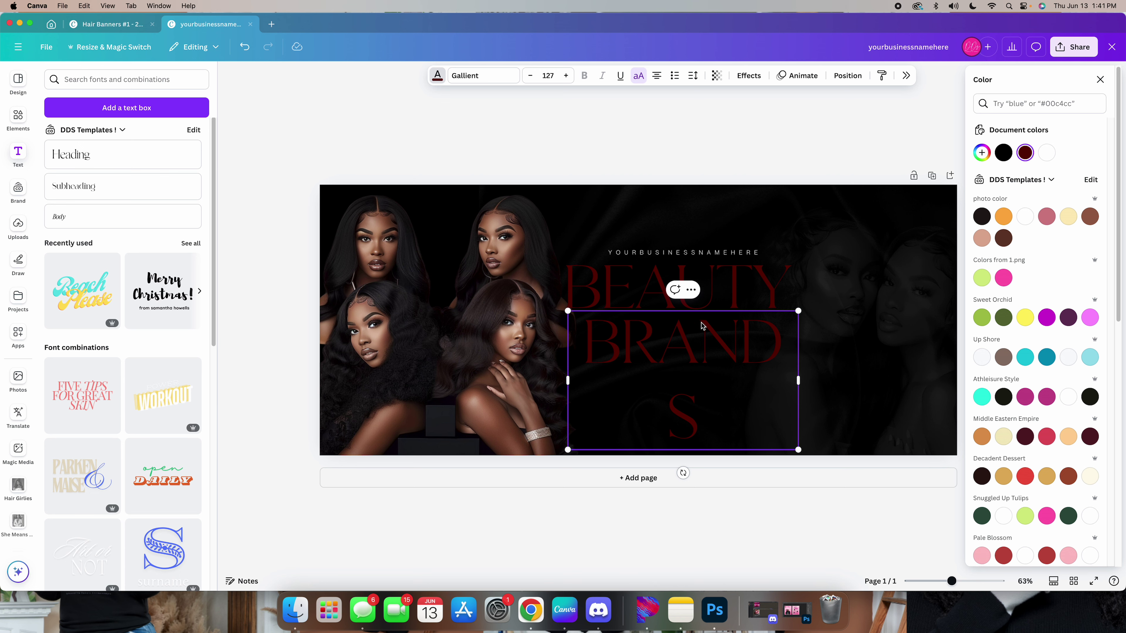
pyautogui.moveTo(799, 381); pyautogui.dragTo(815, 377)
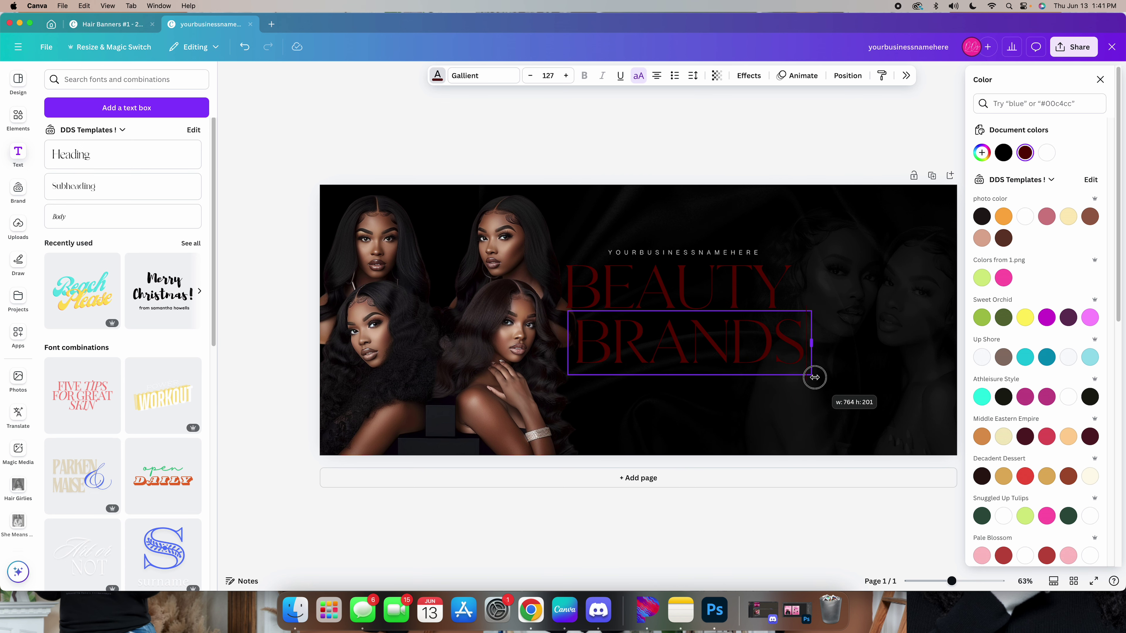
pyautogui.click(719, 356)
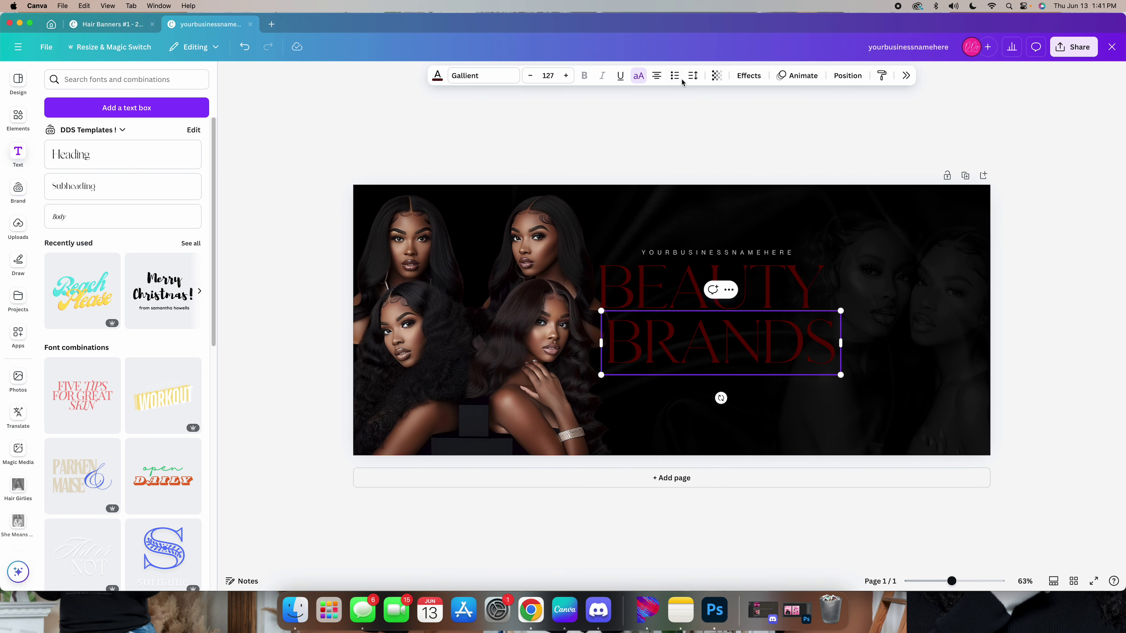
pyautogui.moveTo(738, 338); pyautogui.dragTo(722, 333)
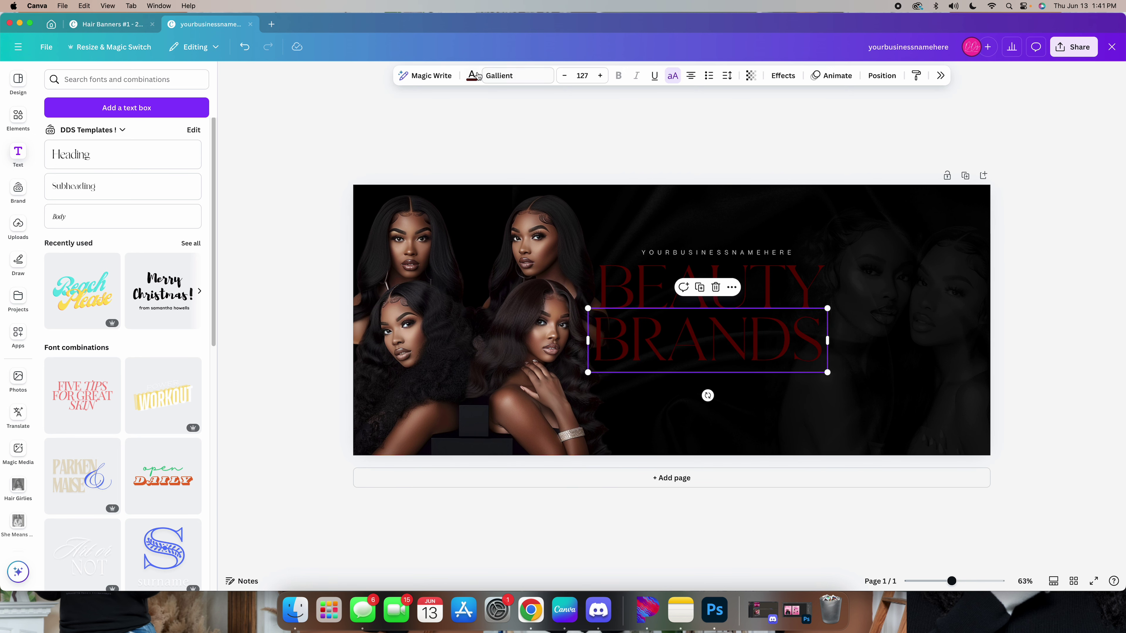
# - Color the BRANDS heading white using the document colors
pyautogui.click(472, 77)
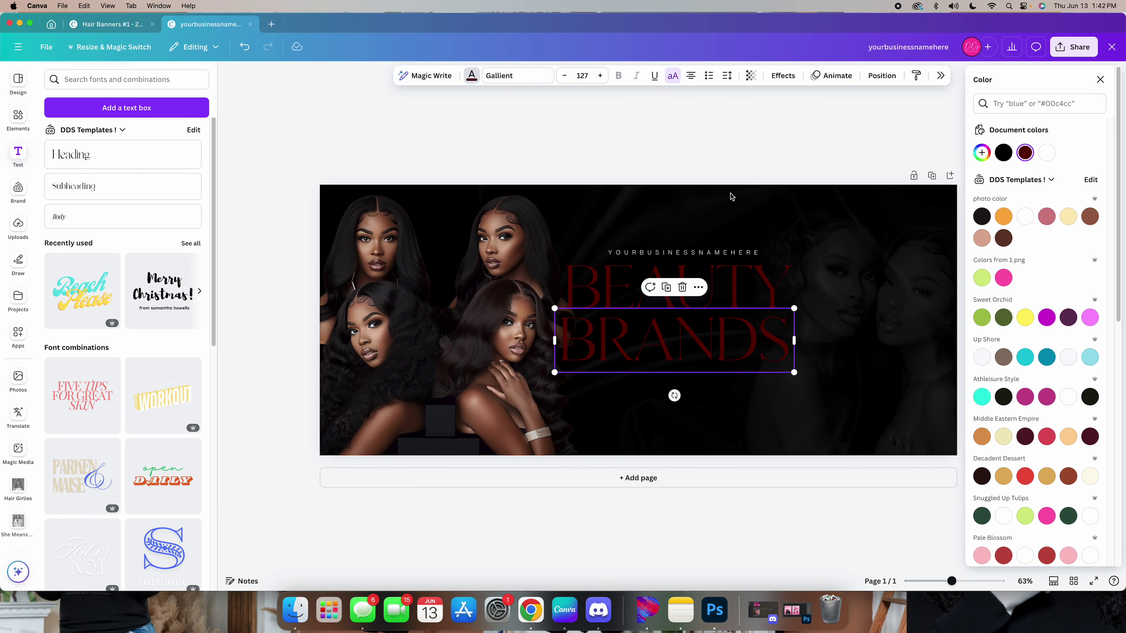
pyautogui.click(1046, 152)
pyautogui.click(681, 155)
# - Place a copy of the BEAUTY heading below BRANDS, change its text to BUNDLES. and widen it to fit one line
pyautogui.moveTo(707, 342); pyautogui.dragTo(693, 367)
pyautogui.click(702, 312)
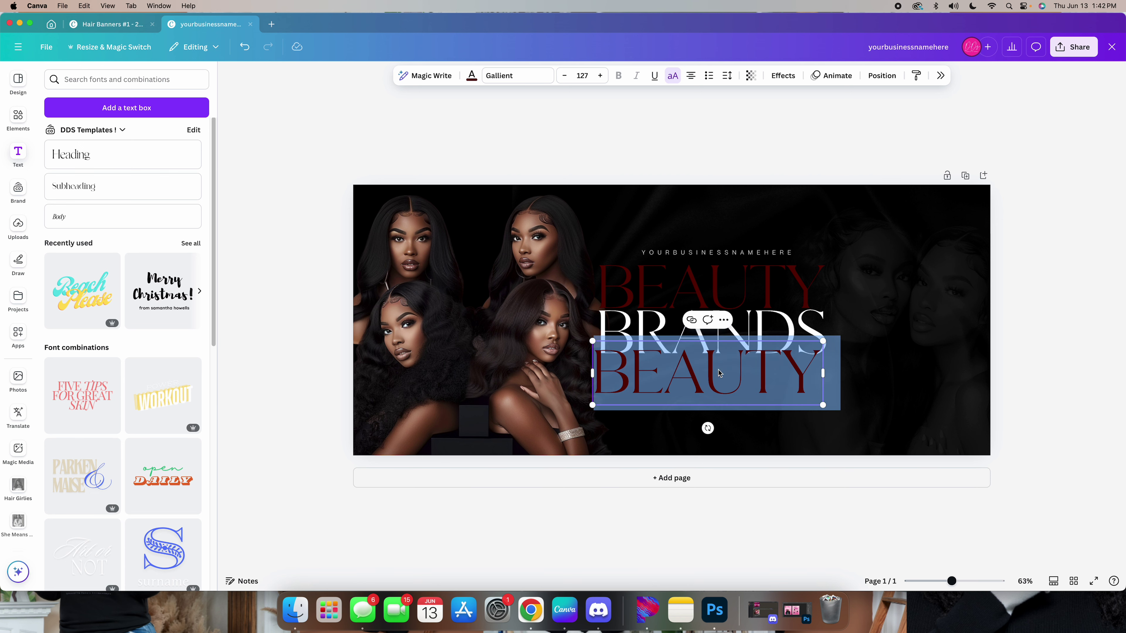
pyautogui.write('BUNDE')
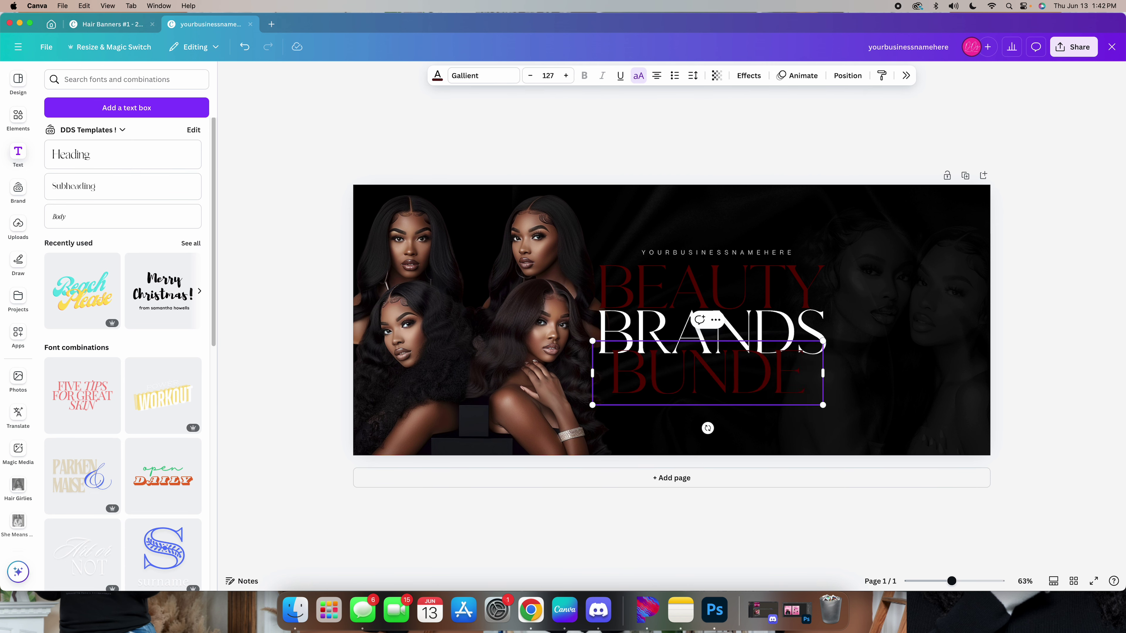
pyautogui.press('BackSpace')
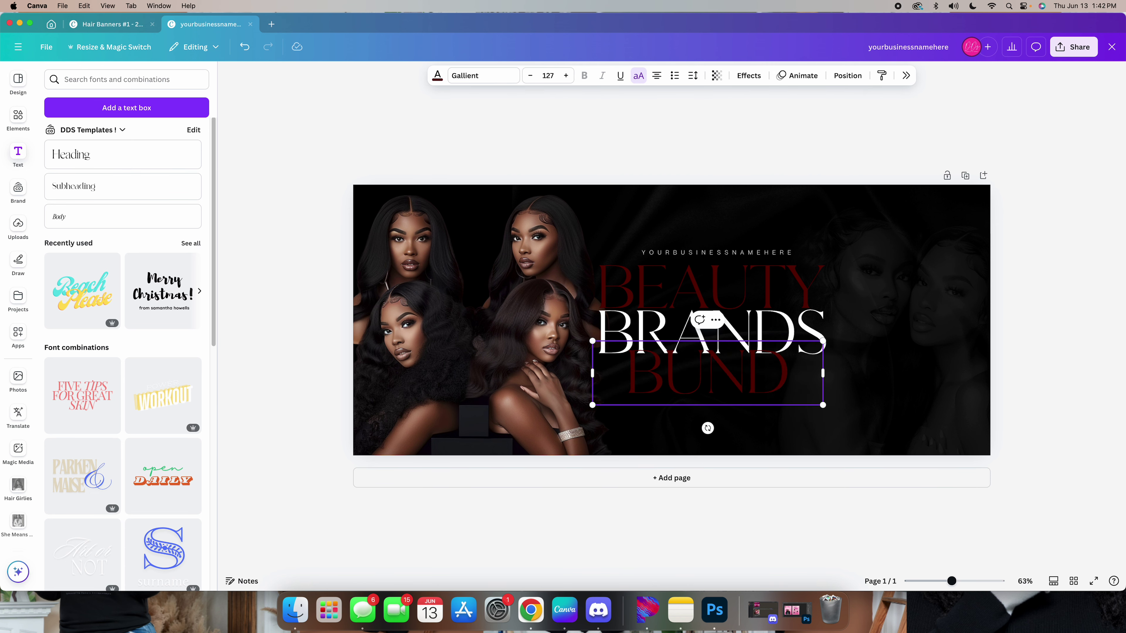
pyautogui.write('LES')
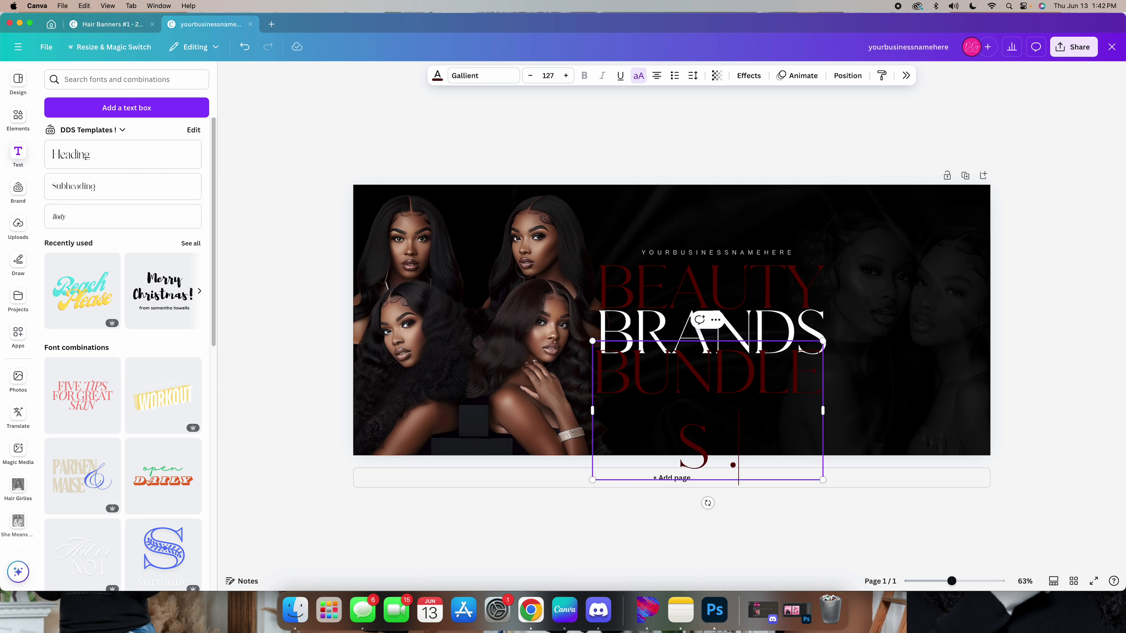
pyautogui.write('.')
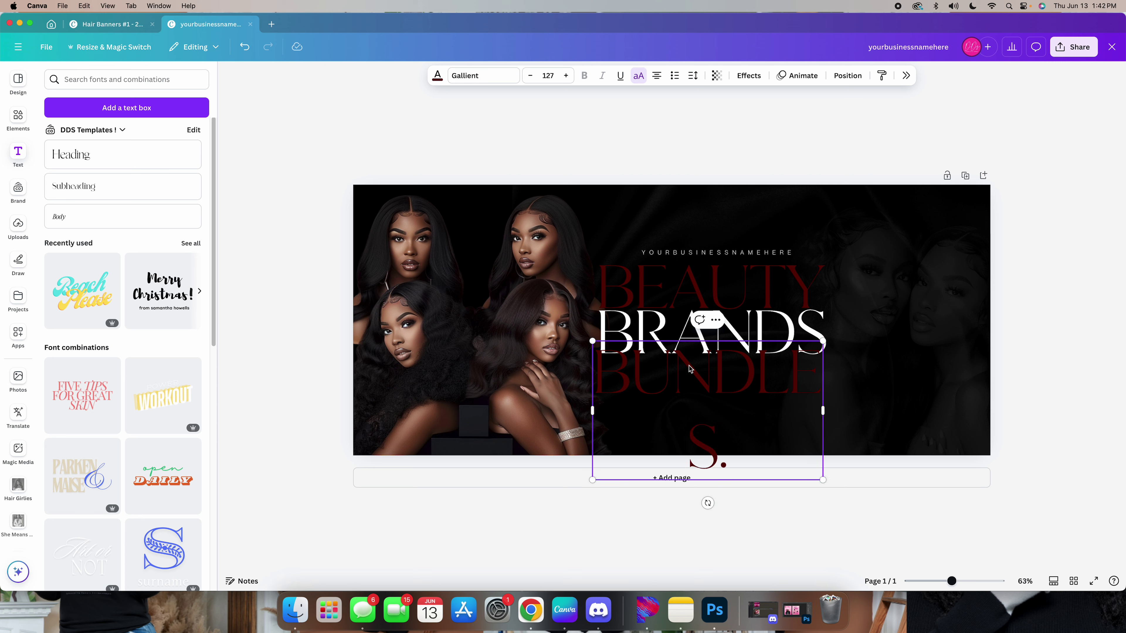
pyautogui.moveTo(827, 414); pyautogui.dragTo(871, 390)
# - Color only the period after BUNDLES white using the document colors
pyautogui.moveTo(867, 390); pyautogui.dragTo(857, 390)
pyautogui.click(472, 75)
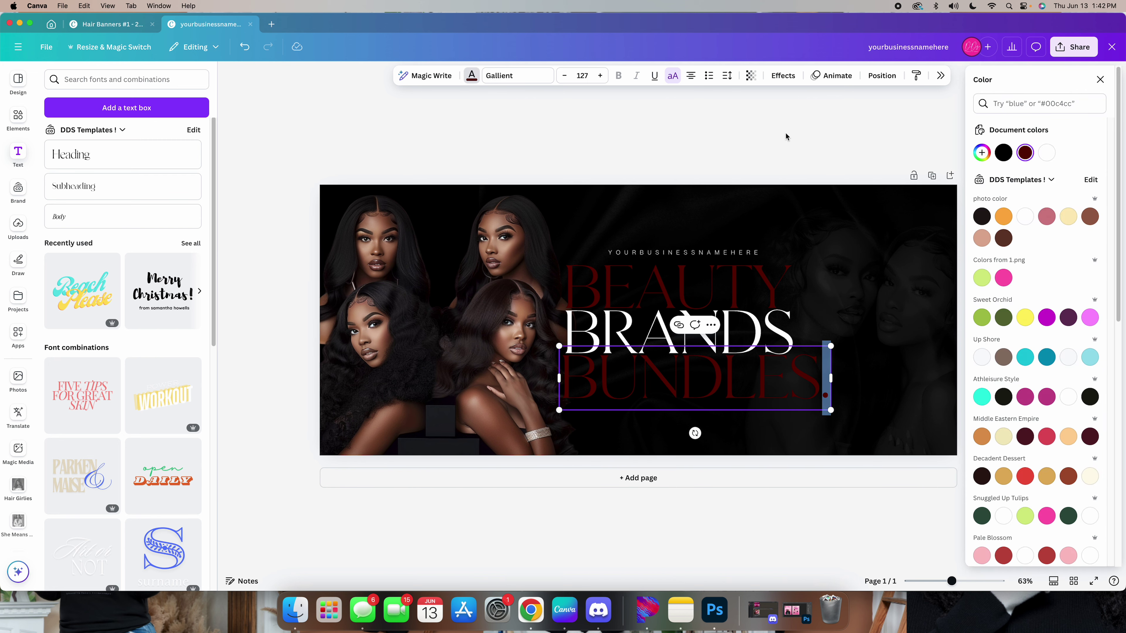
pyautogui.click(1046, 153)
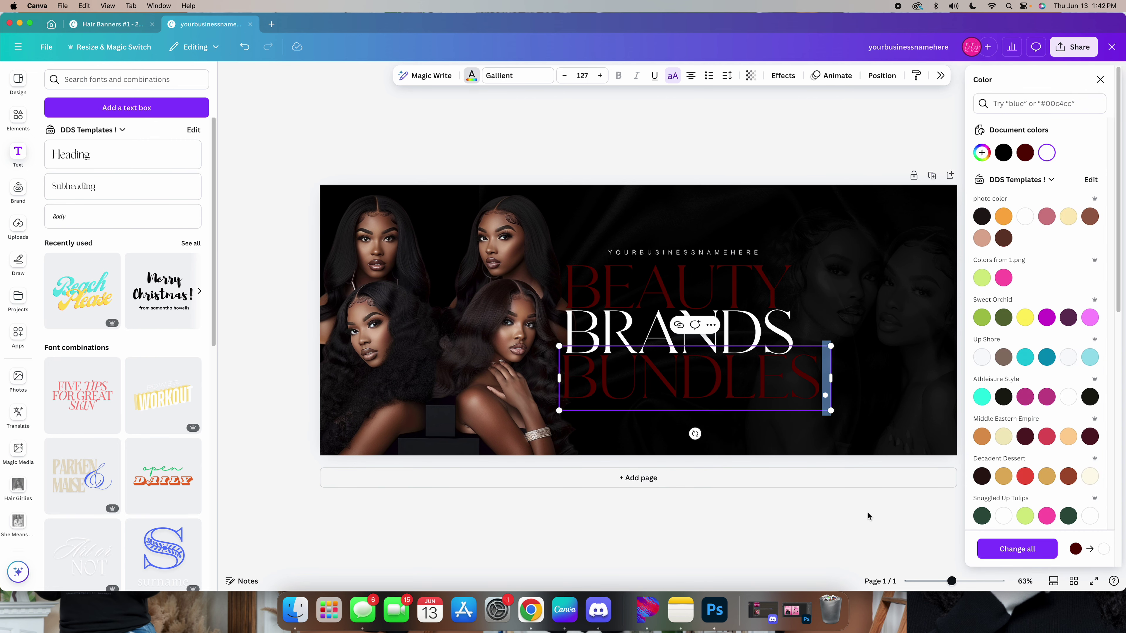
pyautogui.click(869, 516)
# - Scale the three stacked headings down together to size 112 and reposition them beside the models, below the business name
pyautogui.click(731, 362)
pyautogui.keyDown('shift'); pyautogui.click(736, 337); pyautogui.keyUp('shift')
pyautogui.keyDown('shift'); pyautogui.click(753, 286); pyautogui.keyUp('shift')
pyautogui.moveTo(864, 410); pyautogui.dragTo(825, 404)
pyautogui.moveTo(723, 345); pyautogui.dragTo(731, 345)
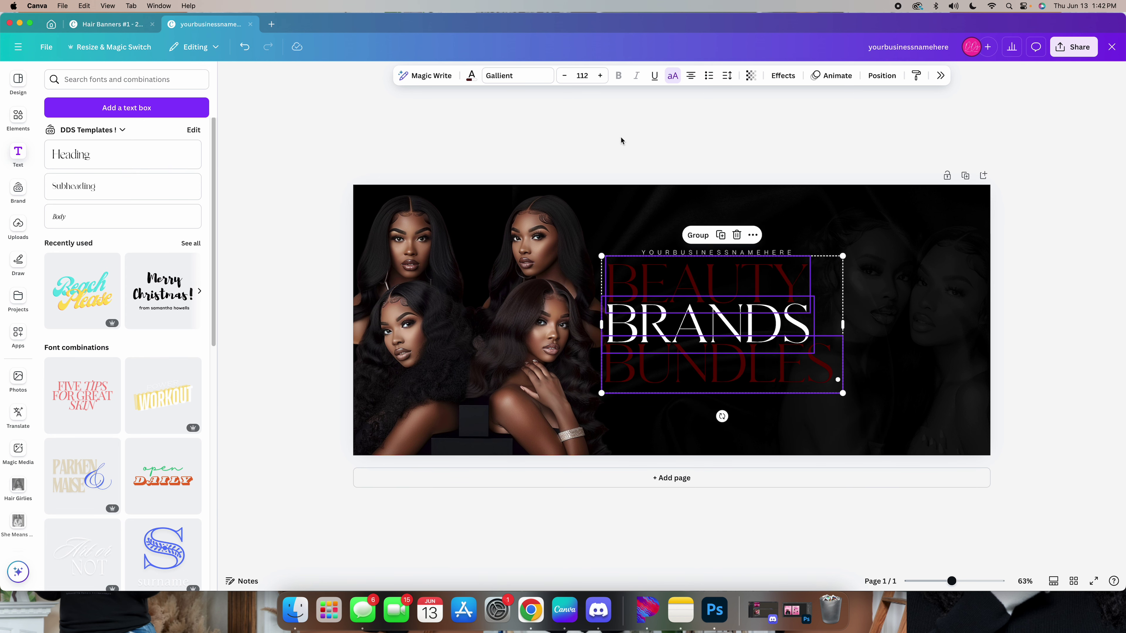
pyautogui.click(612, 115)
pyautogui.click(530, 308)
pyautogui.click(529, 144)
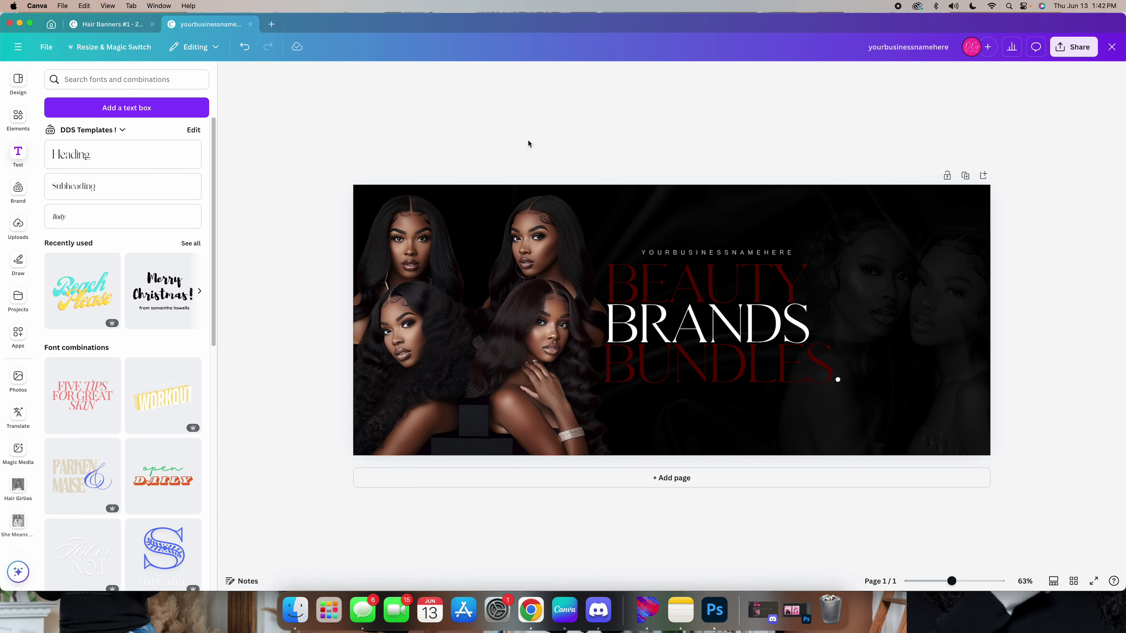
# - Add a square from the recently used elements and stretch it into a long, thin bar below the BUNDLES heading
pyautogui.click(30, 126)
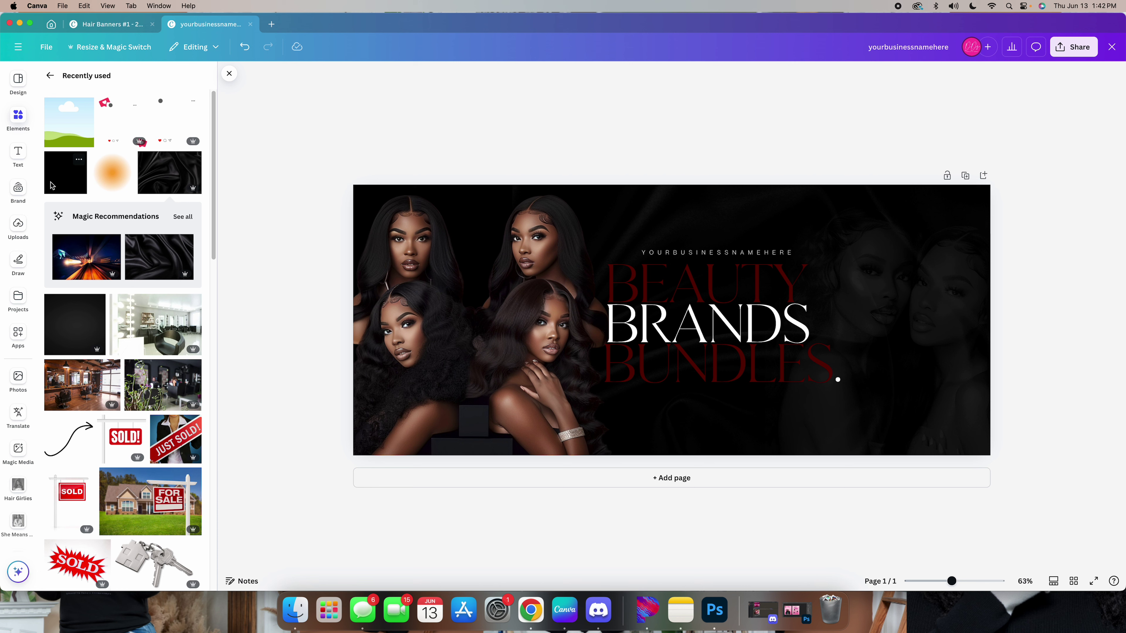
pyautogui.click(643, 329)
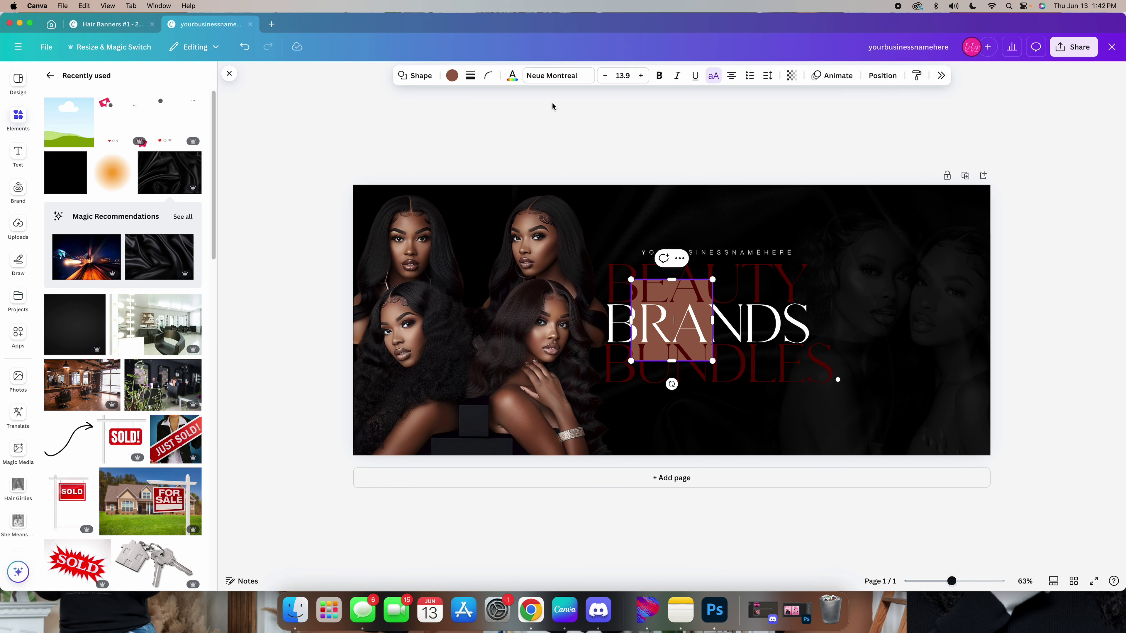
pyautogui.click(643, 339)
pyautogui.moveTo(631, 323); pyautogui.dragTo(453, 323)
pyautogui.click(518, 326)
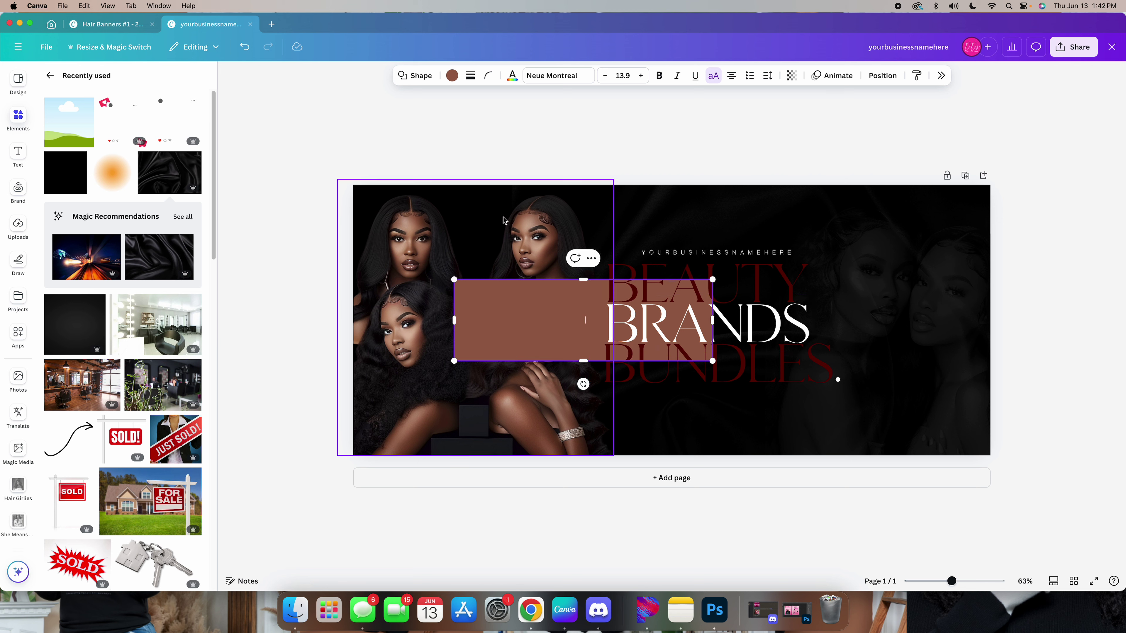
pyautogui.click(522, 345)
pyautogui.moveTo(522, 345); pyautogui.dragTo(726, 435)
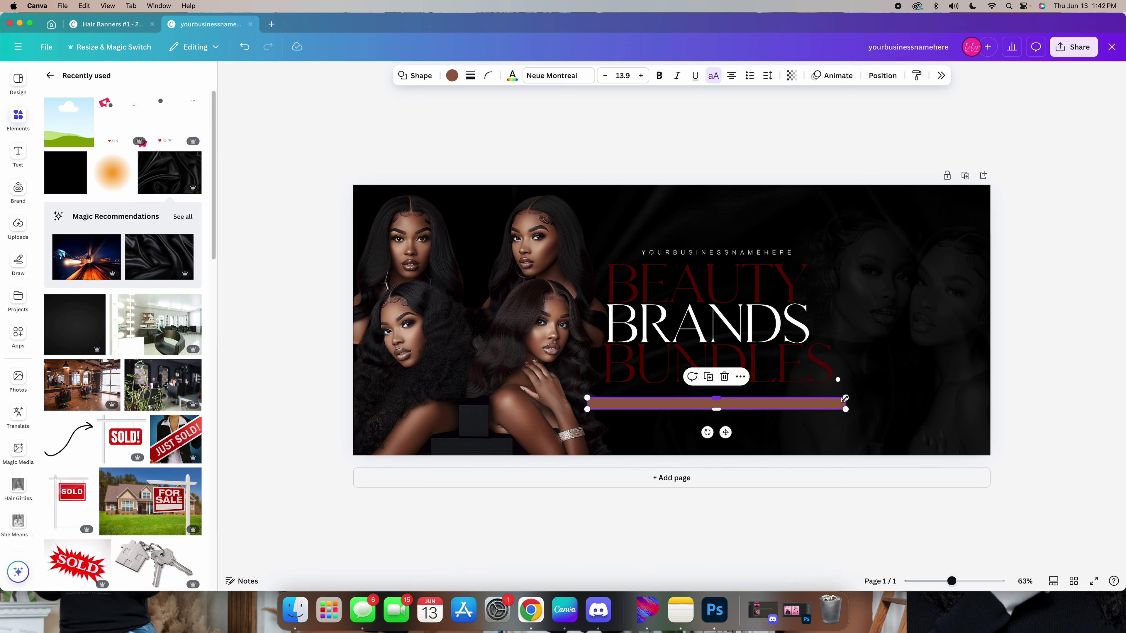
# - Resize the bar to roughly the width of the BRANDS heading and position it just beneath BUNDLES
pyautogui.moveTo(847, 407); pyautogui.dragTo(783, 409)
pyautogui.moveTo(701, 433); pyautogui.dragTo(740, 427)
pyautogui.moveTo(800, 396); pyautogui.dragTo(816, 394)
pyautogui.moveTo(721, 422); pyautogui.dragTo(728, 427)
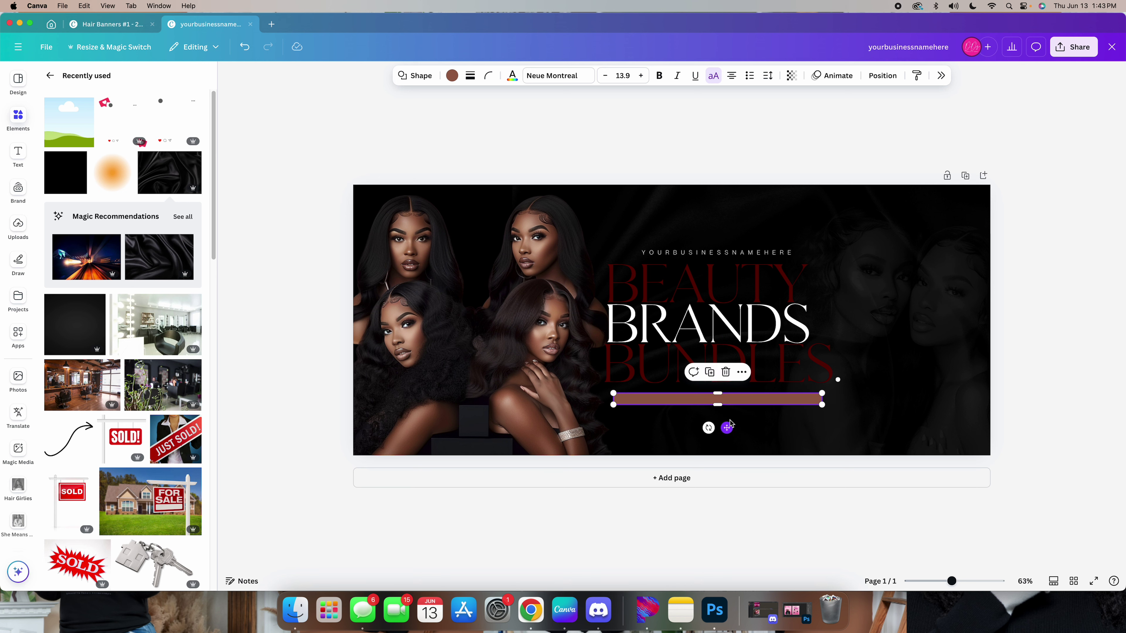
pyautogui.click(447, 140)
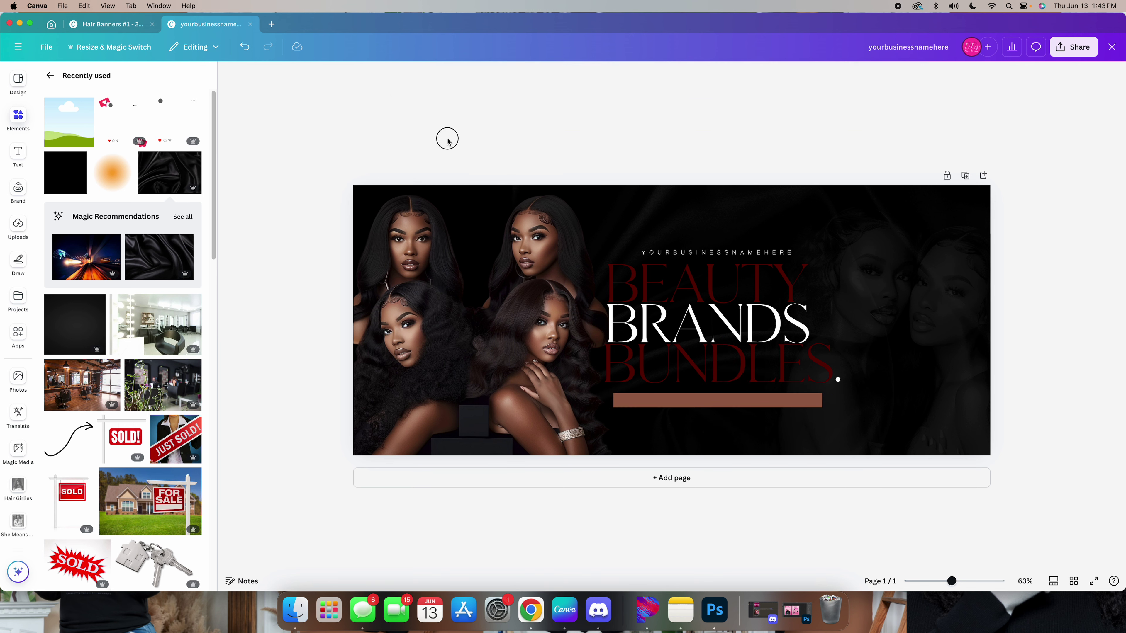
pyautogui.moveTo(654, 402); pyautogui.dragTo(652, 401)
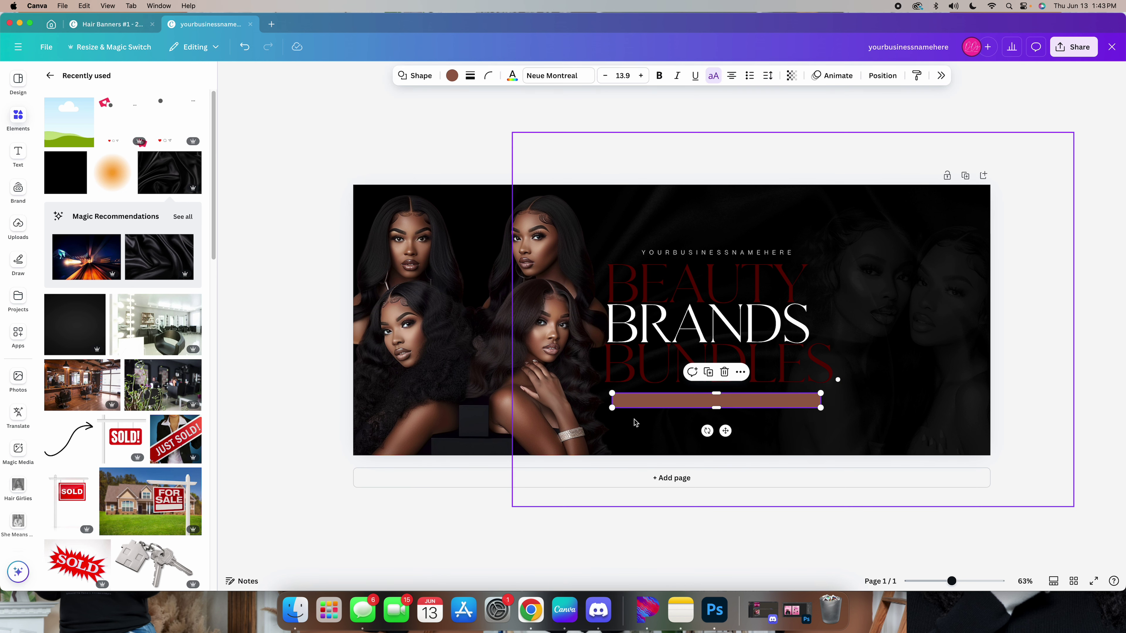
# - Fill the bar with the document's solid deep red #5B0000
pyautogui.click(452, 77)
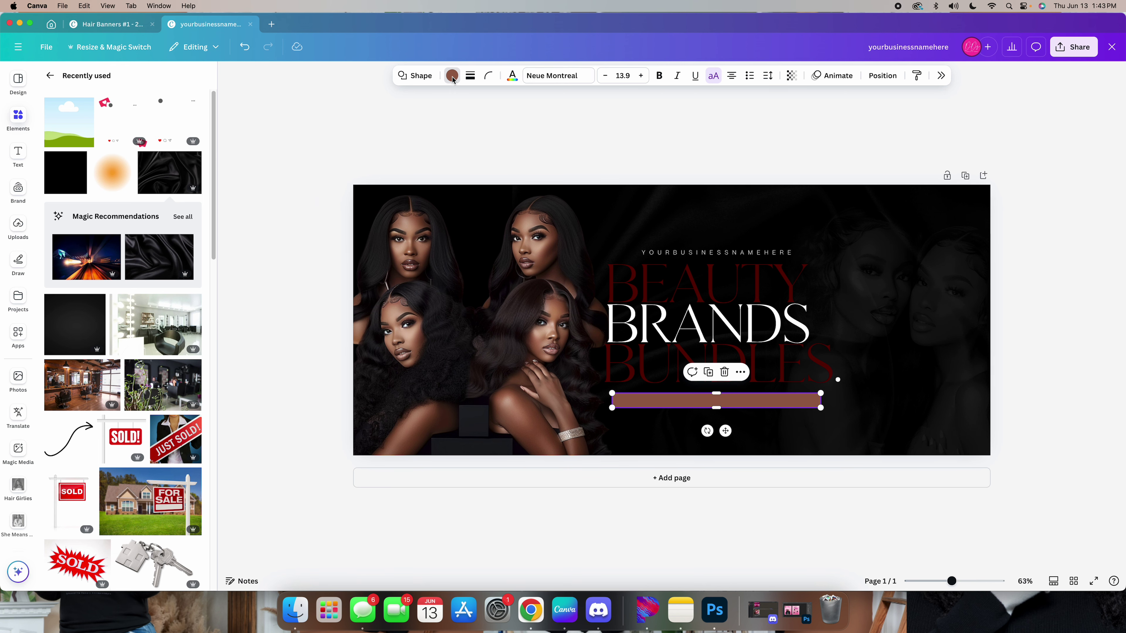
pyautogui.click(982, 153)
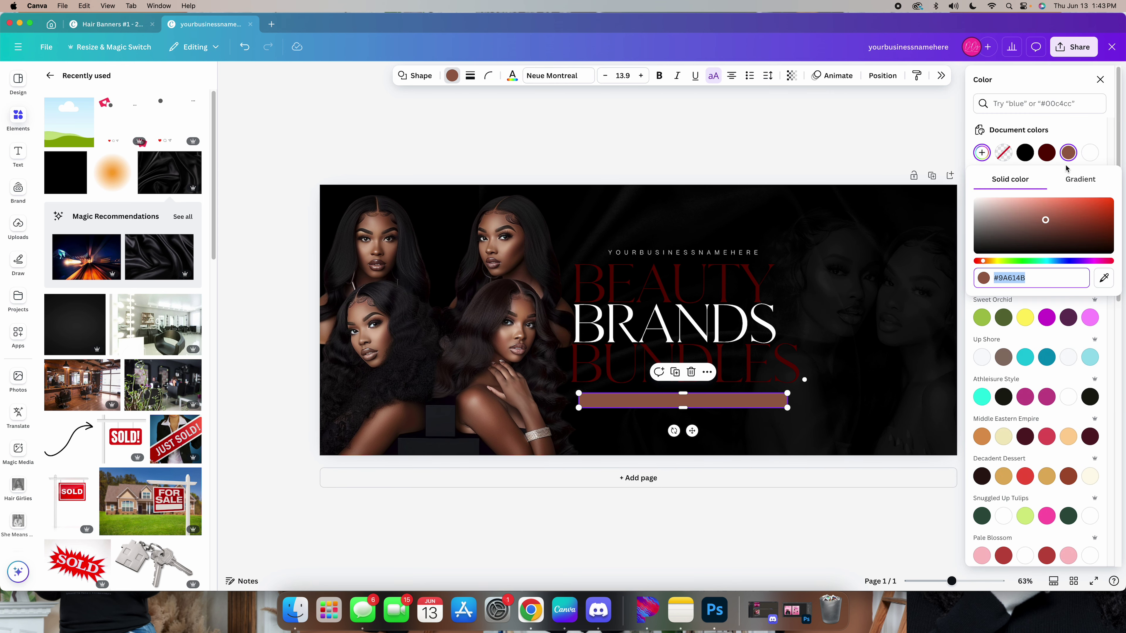
pyautogui.click(1069, 179)
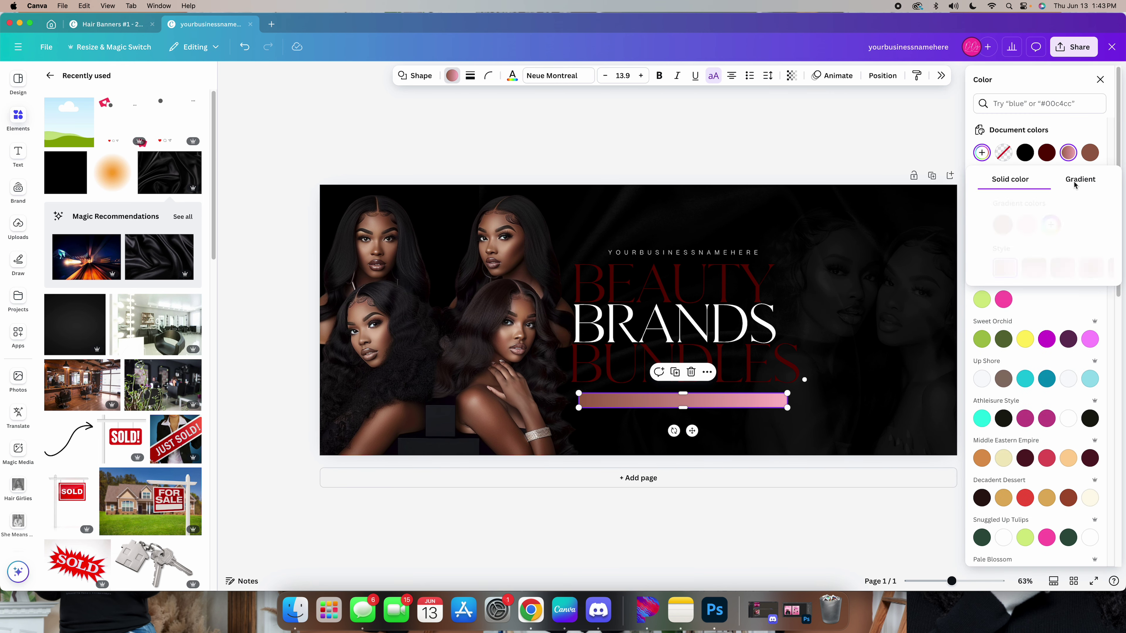
pyautogui.click(1010, 179)
pyautogui.click(1044, 155)
# - Give the bar a three-color gradient and set the third color to deep red #5B0000 sampled from the BUNDLES heading
pyautogui.click(982, 153)
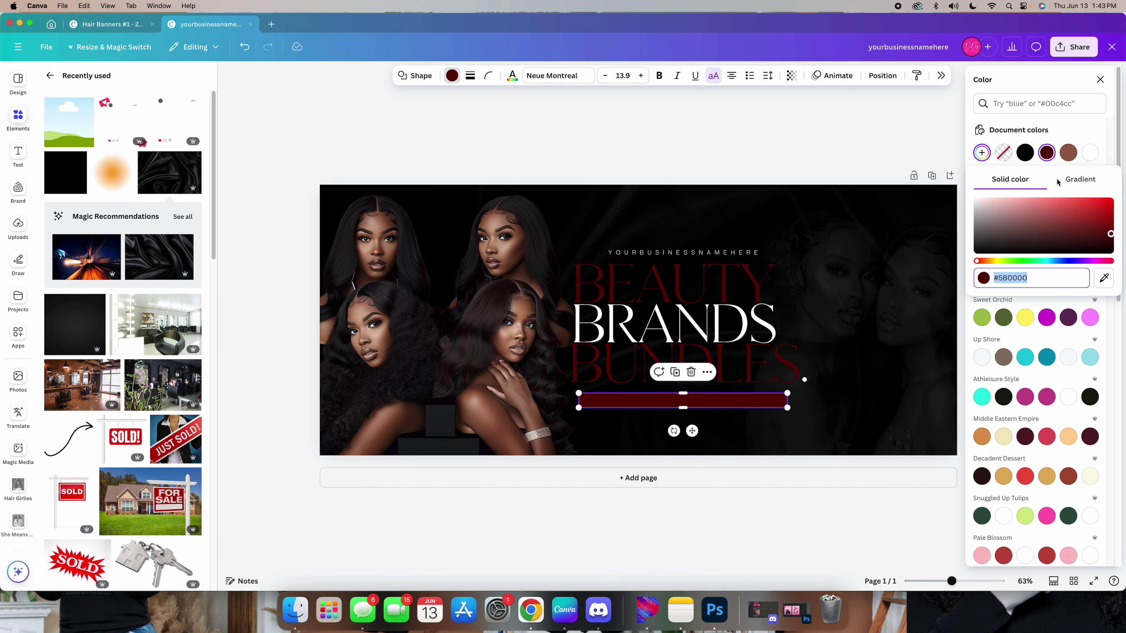
pyautogui.click(1082, 180)
pyautogui.click(1031, 225)
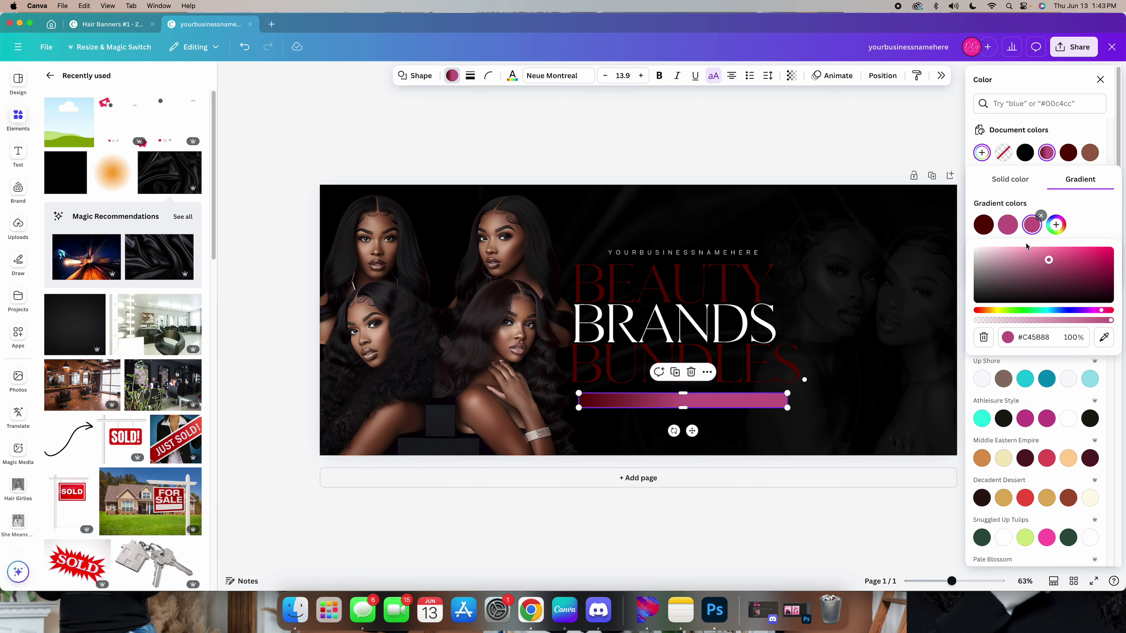
pyautogui.click(1104, 337)
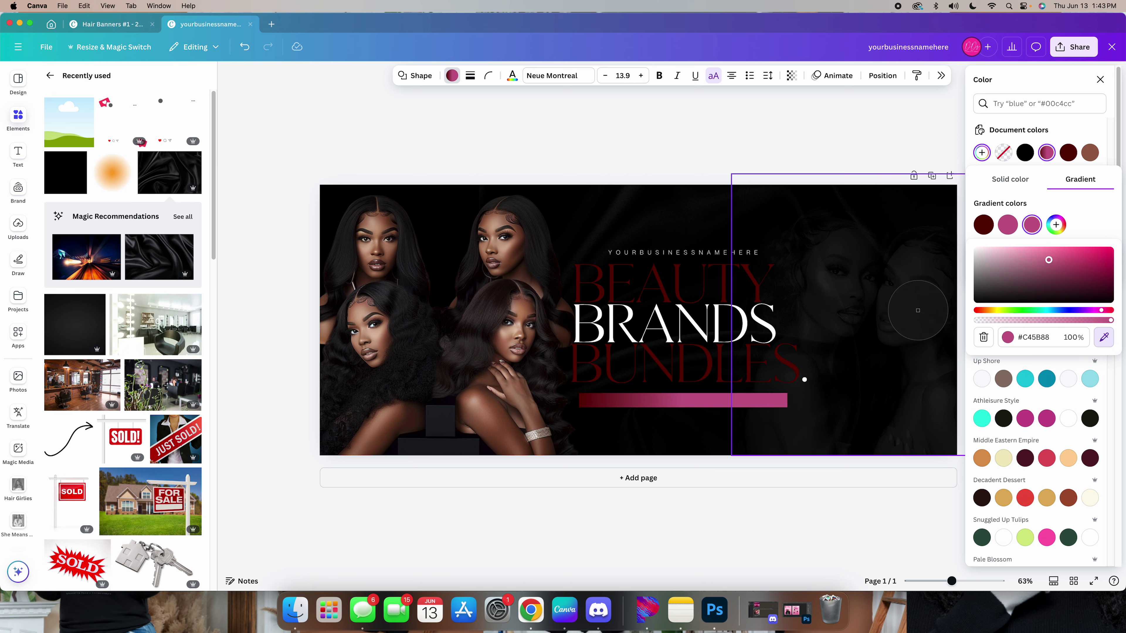
pyautogui.click(595, 364)
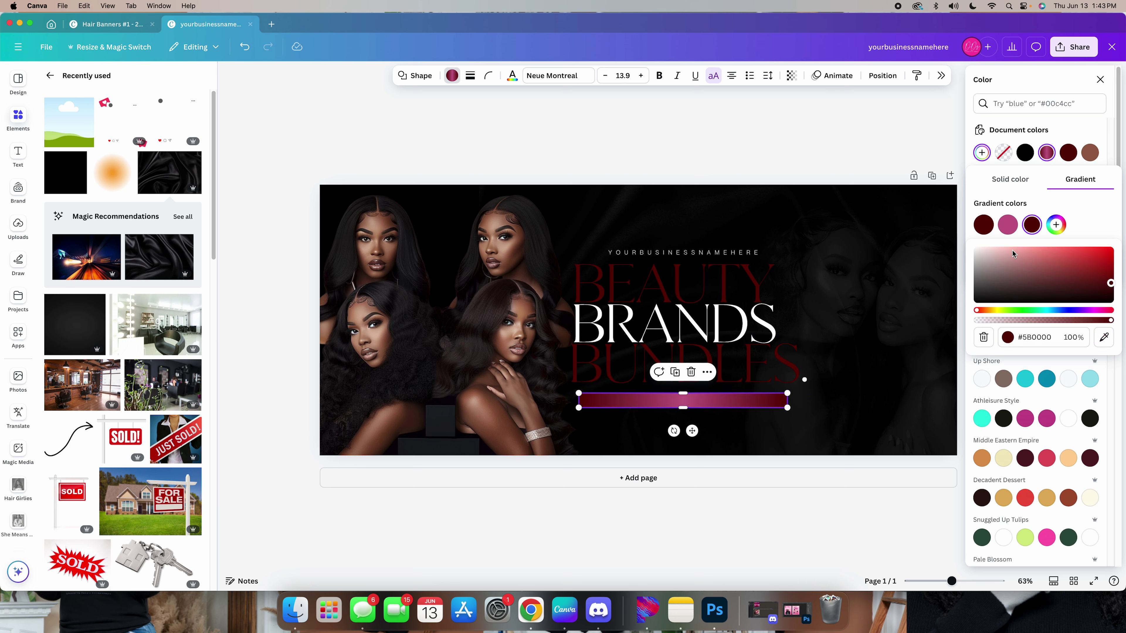
# - Set the gradient's middle color to red by sampling the BUNDLES heading and brightening it to #A20909
pyautogui.click(1012, 225)
pyautogui.click(1113, 338)
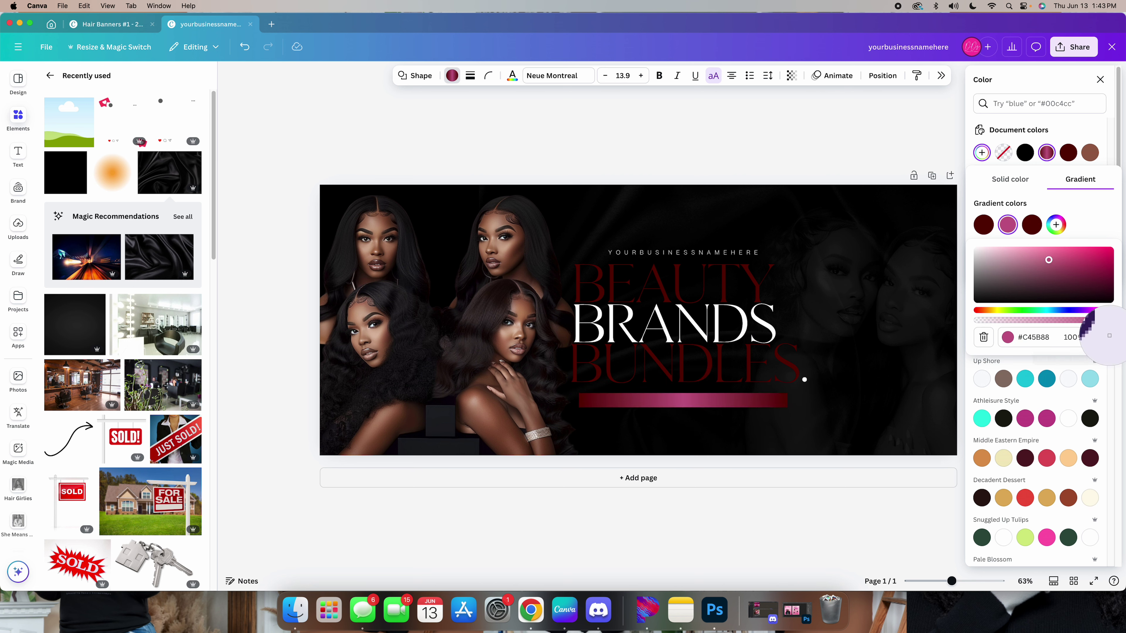
pyautogui.click(718, 374)
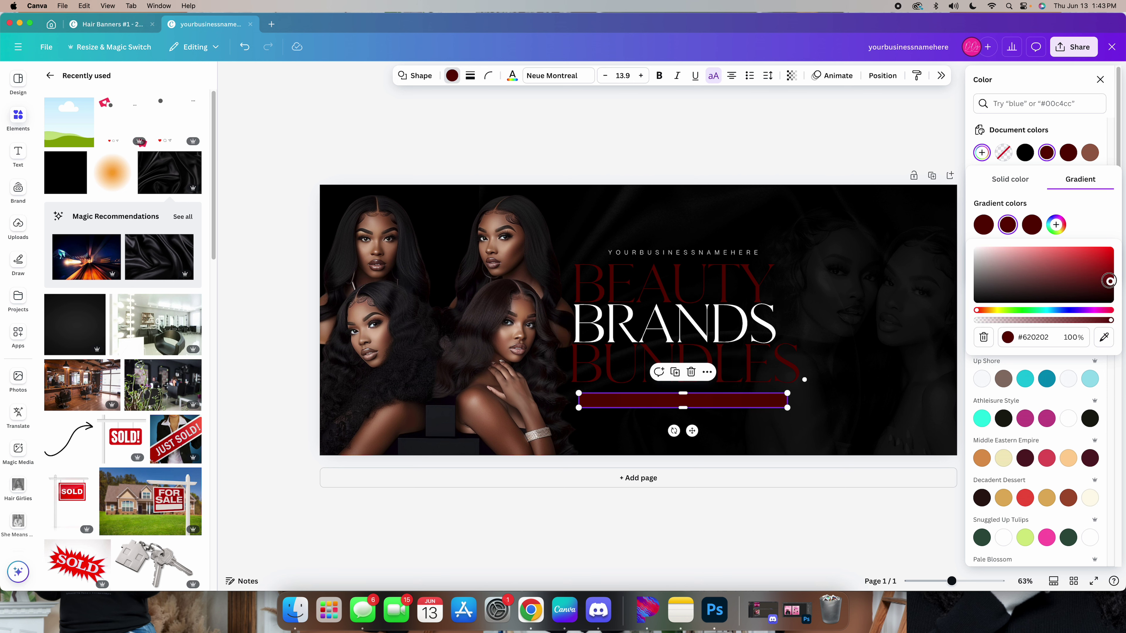
pyautogui.moveTo(1107, 278); pyautogui.dragTo(1108, 275)
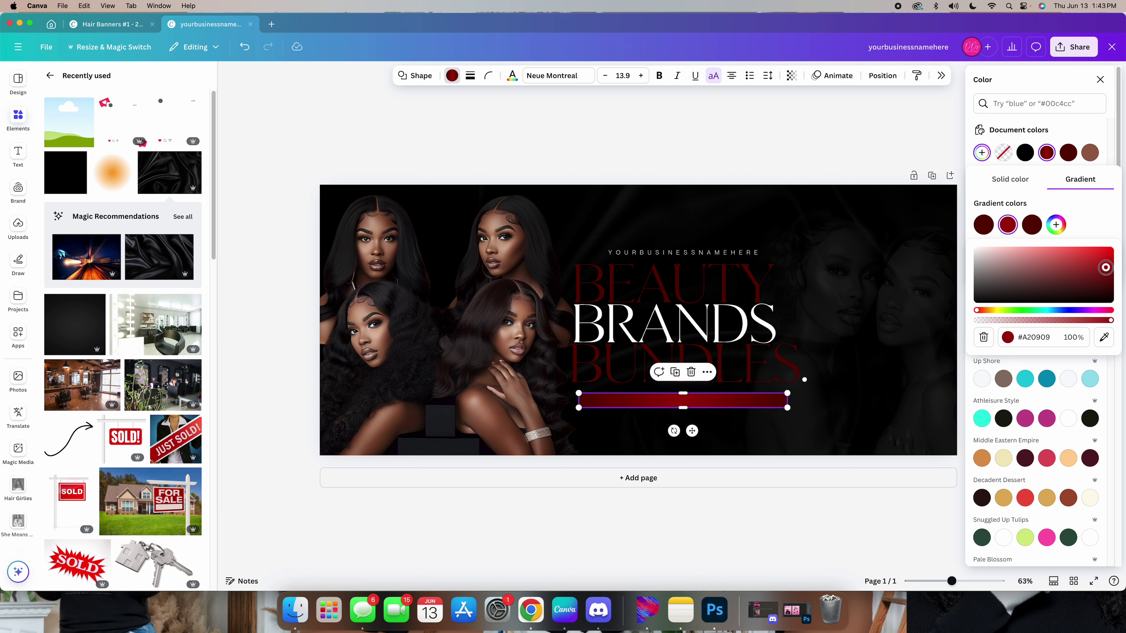
pyautogui.click(854, 518)
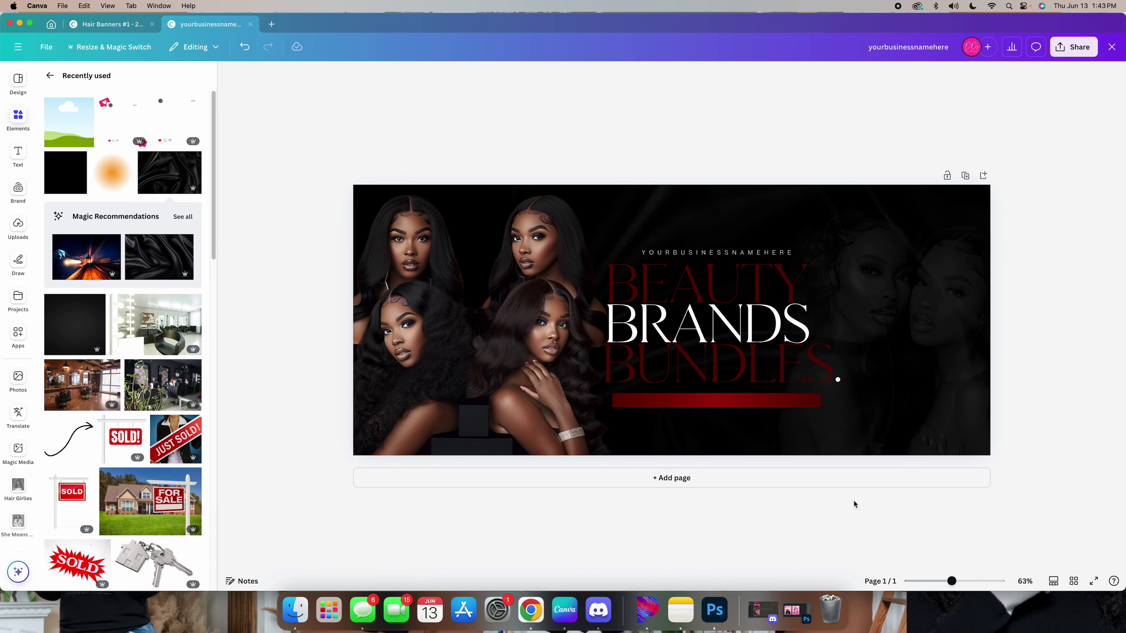
pyautogui.press('t')
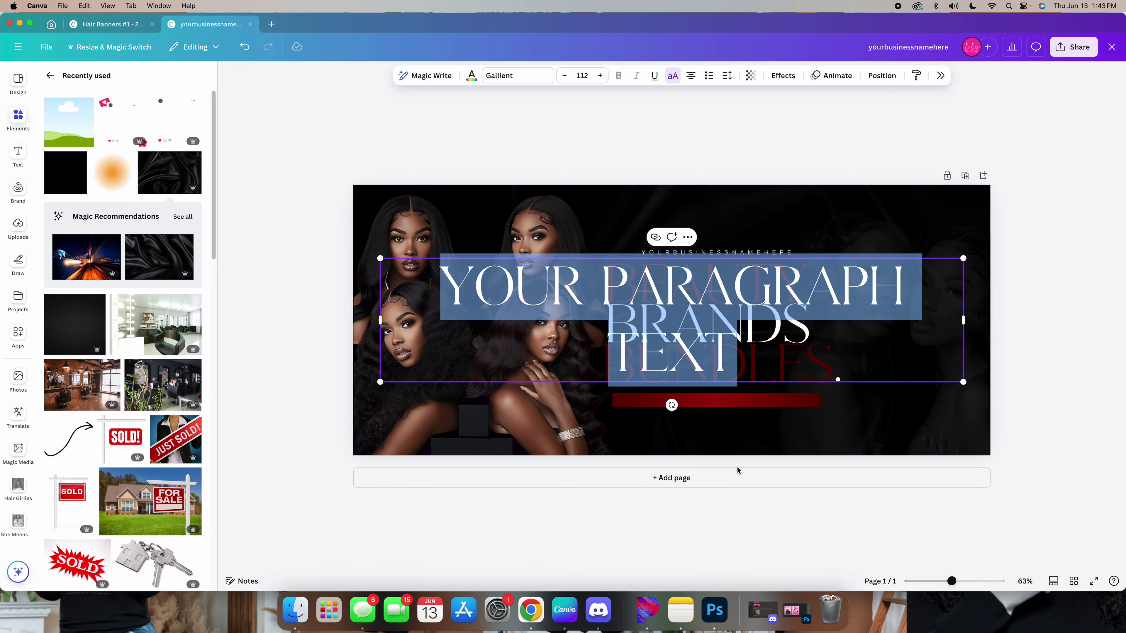
pyautogui.press('Escape')
pyautogui.click(801, 276)
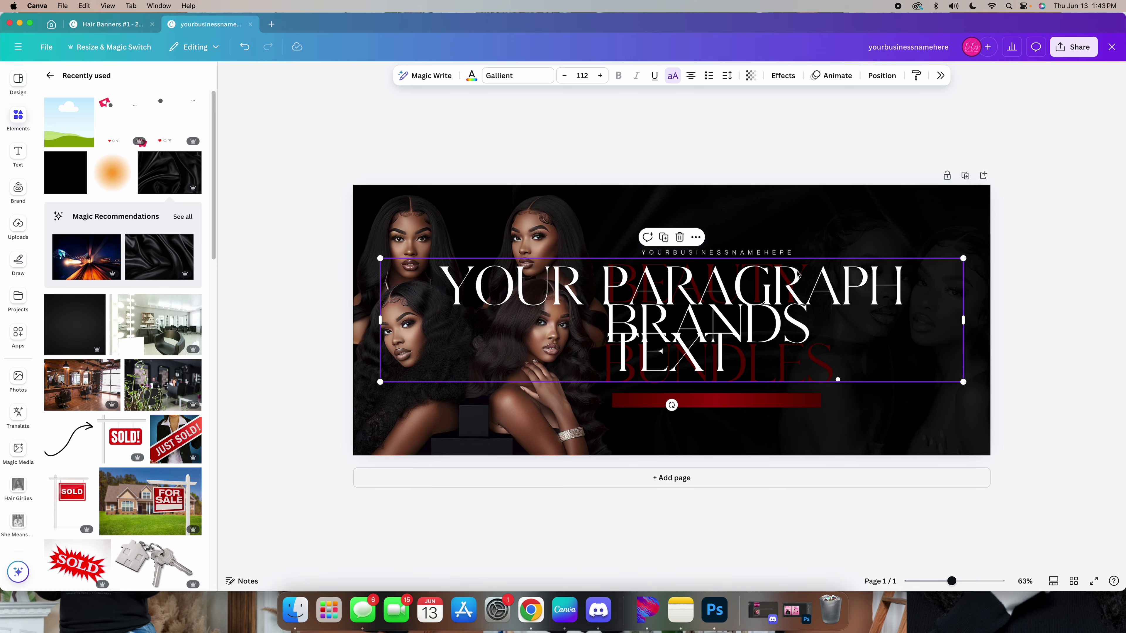
pyautogui.press('Delete')
# - Duplicate the small business name line onto the red gradient bar and replace its text with "THE 3B'S FOR EVERY GIRL NEEDS !"
pyautogui.click(717, 253)
pyautogui.click(708, 228)
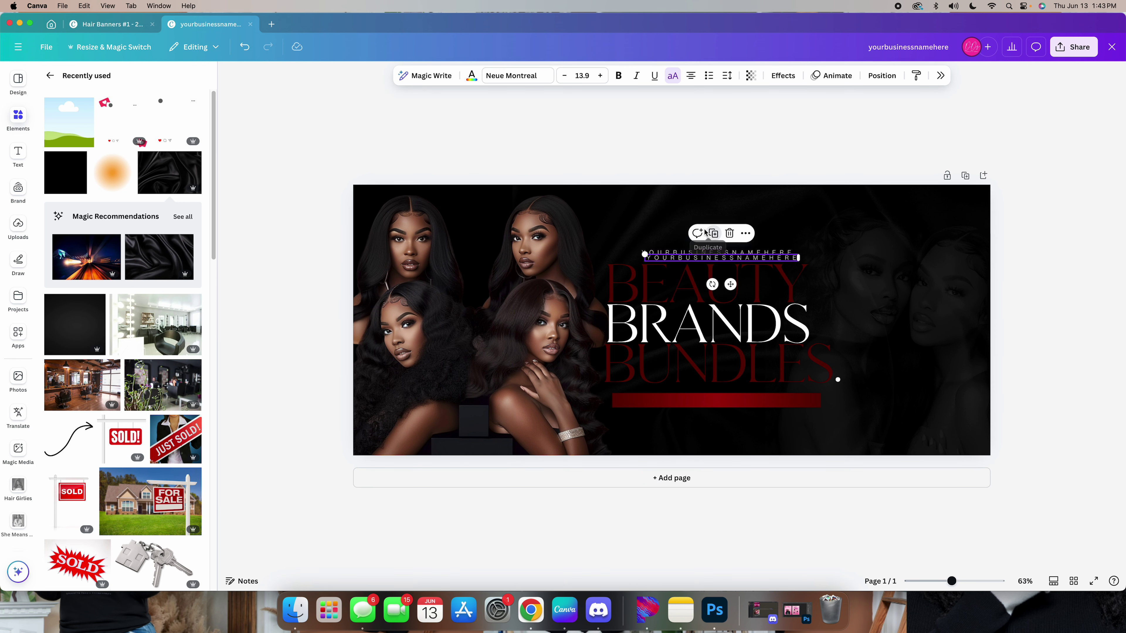
pyautogui.moveTo(715, 262); pyautogui.dragTo(716, 400)
pyautogui.doubleClick(715, 400)
pyautogui.write('THE')
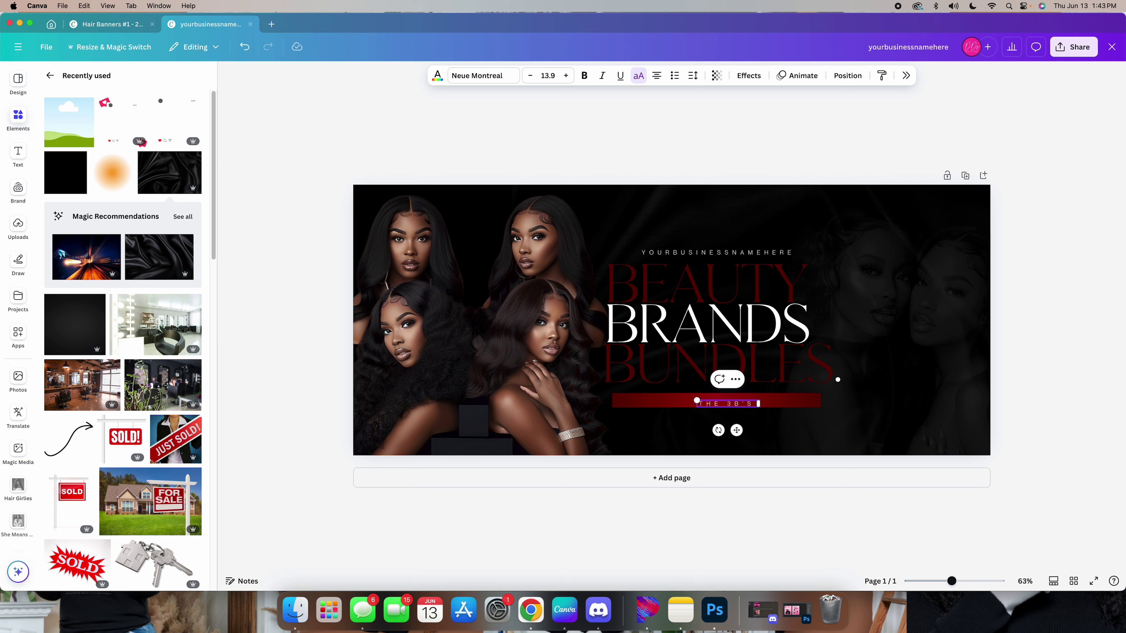
pyautogui.write("3B'S FOR EVERY GIRL")
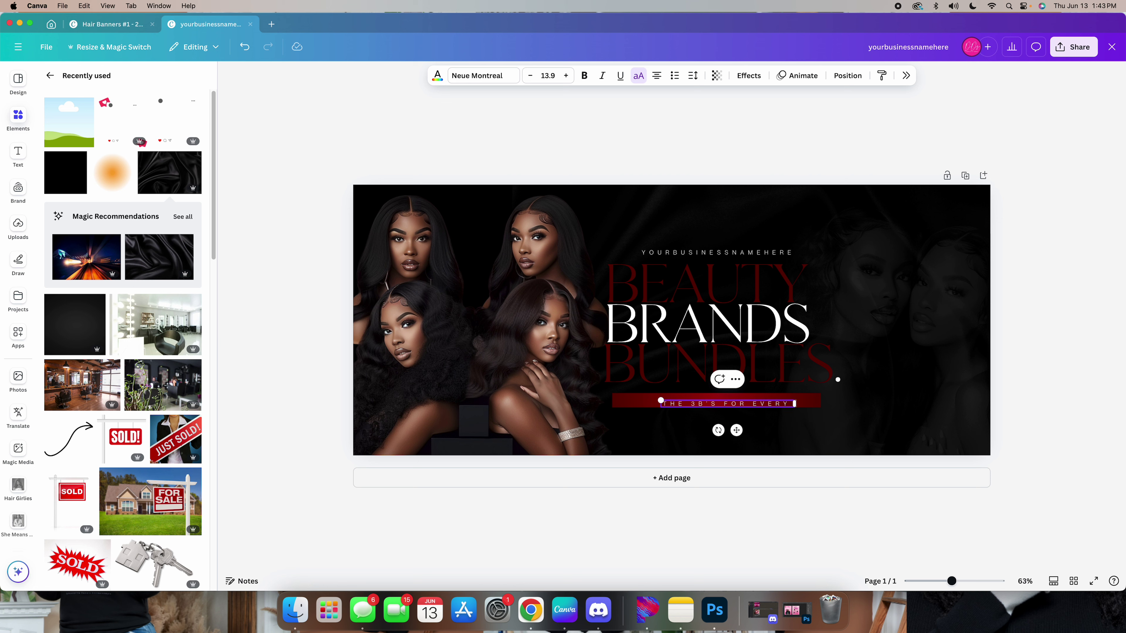
pyautogui.write('NEEDS')
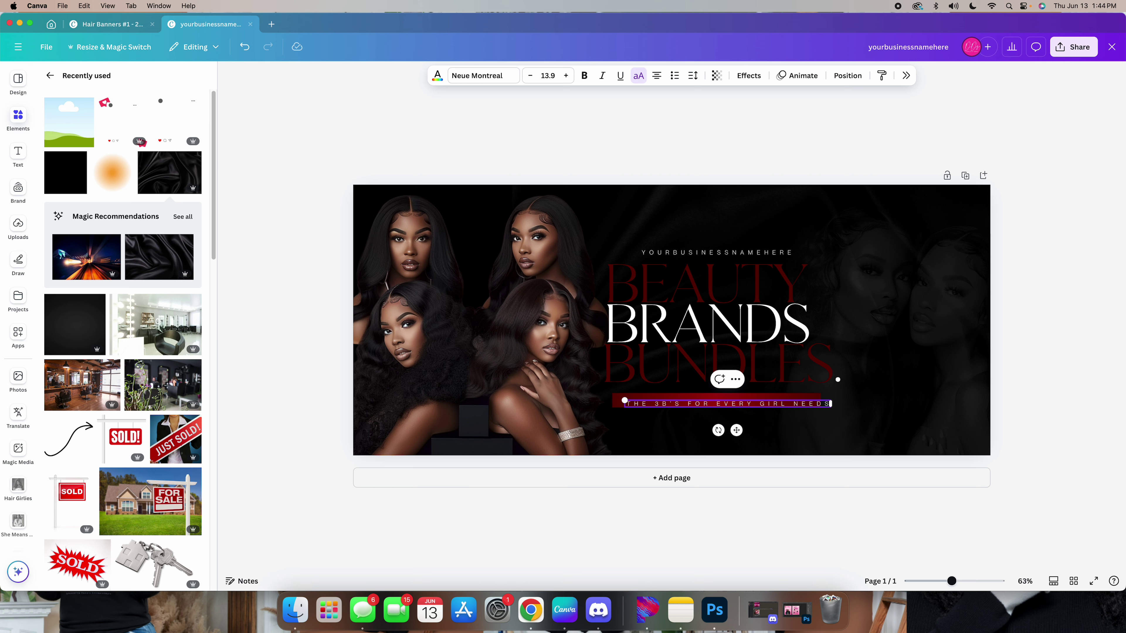
pyautogui.write(' !')
pyautogui.moveTo(1046, 173); pyautogui.dragTo(773, 461)
# - Reduce the tagline's letter spacing to about 354 and center the line within the red bar
pyautogui.click(748, 404)
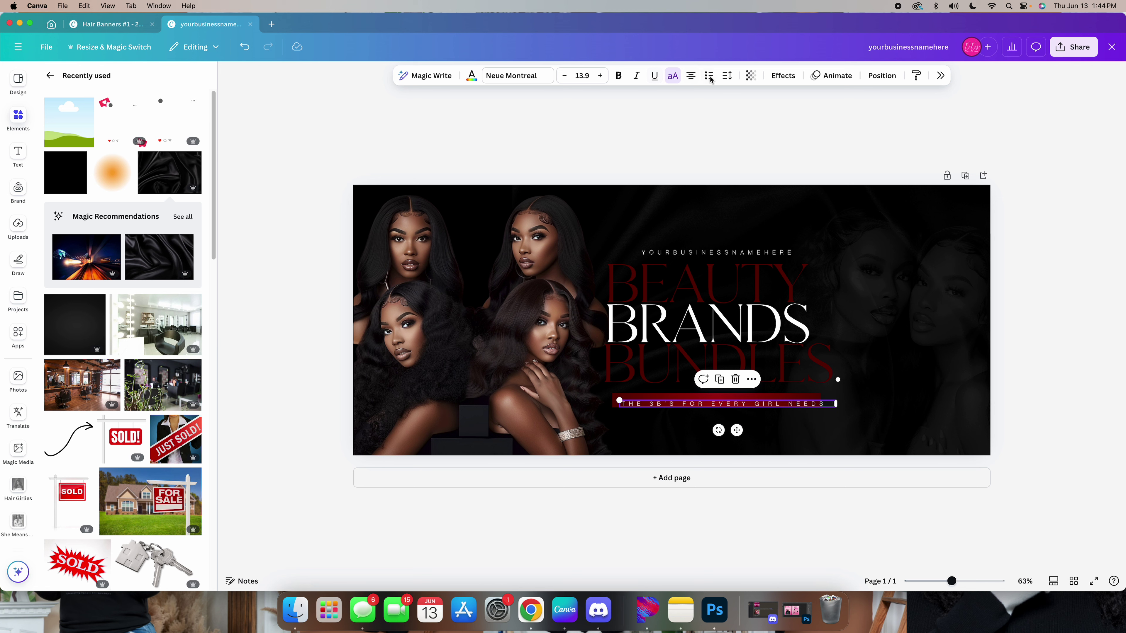
pyautogui.click(727, 76)
pyautogui.moveTo(734, 116)
pyautogui.mouseDown()
pyautogui.moveTo(747, 116)
pyautogui.moveTo(719, 117)
pyautogui.mouseUp()
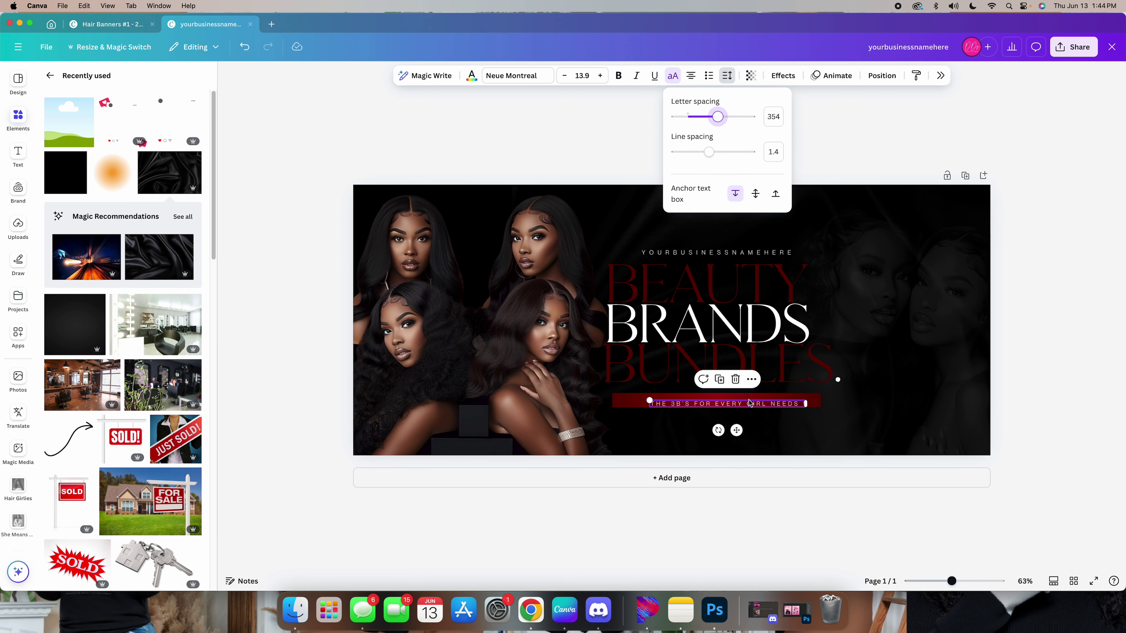
pyautogui.moveTo(737, 430); pyautogui.dragTo(725, 427)
# - Make the words "EVERY GIRL" in the tagline bold and italic
pyautogui.click(728, 399)
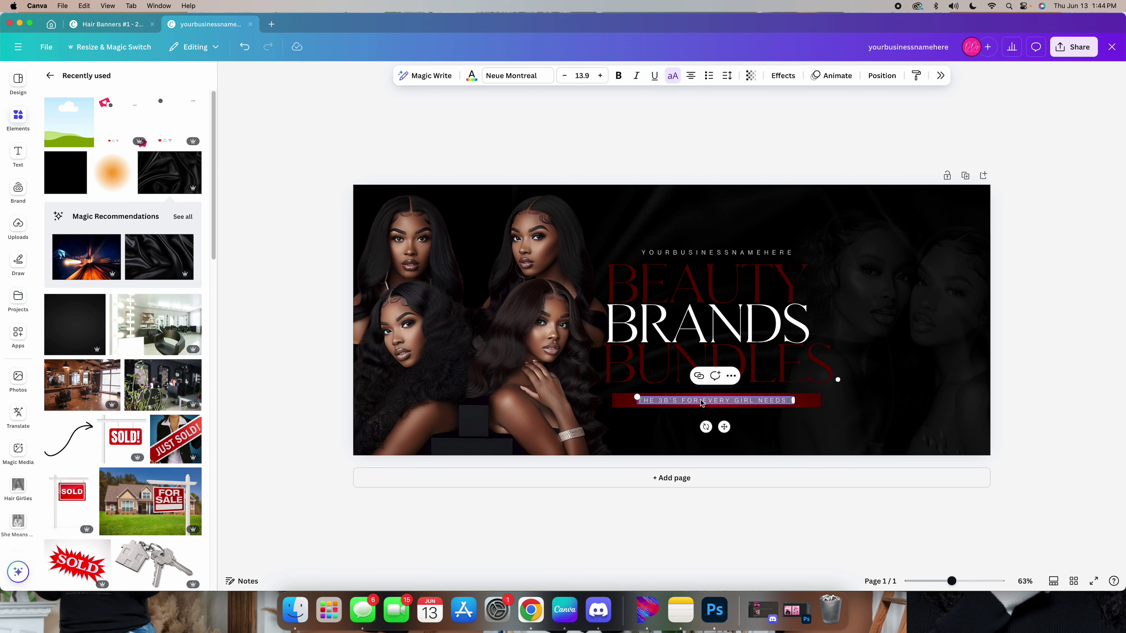
pyautogui.click(756, 401)
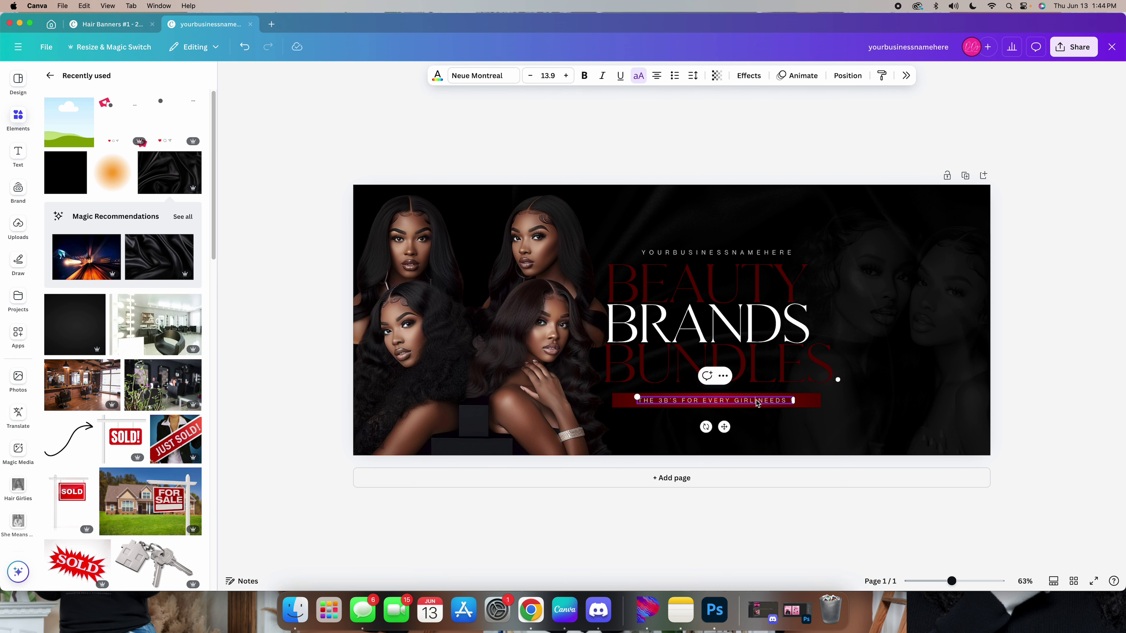
pyautogui.moveTo(756, 401); pyautogui.dragTo(701, 402)
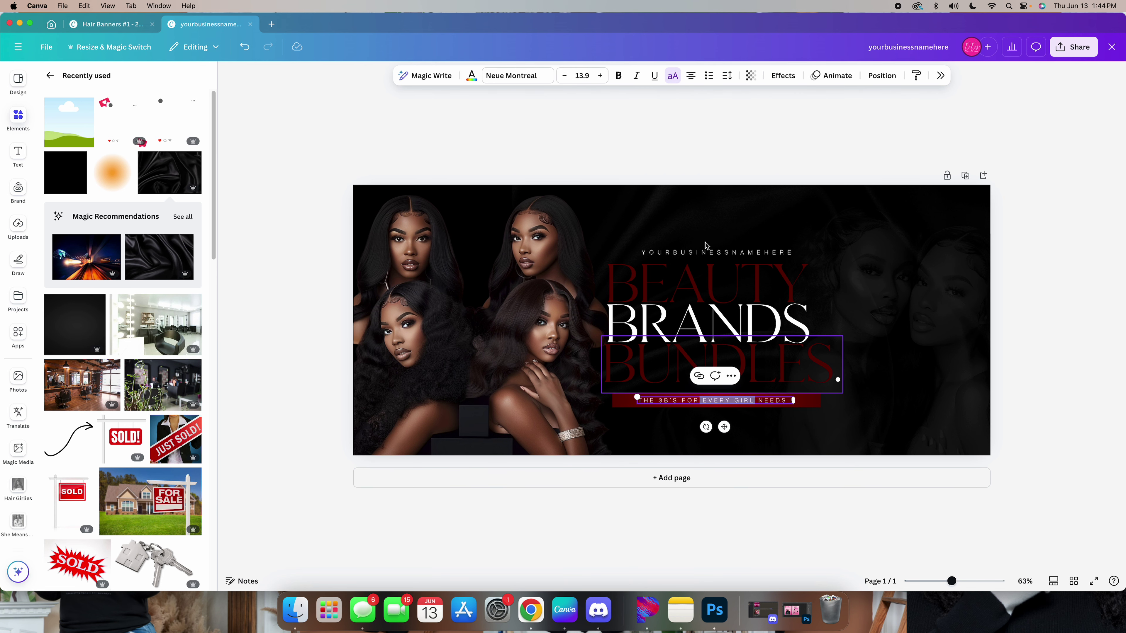
pyautogui.click(619, 76)
pyautogui.click(637, 76)
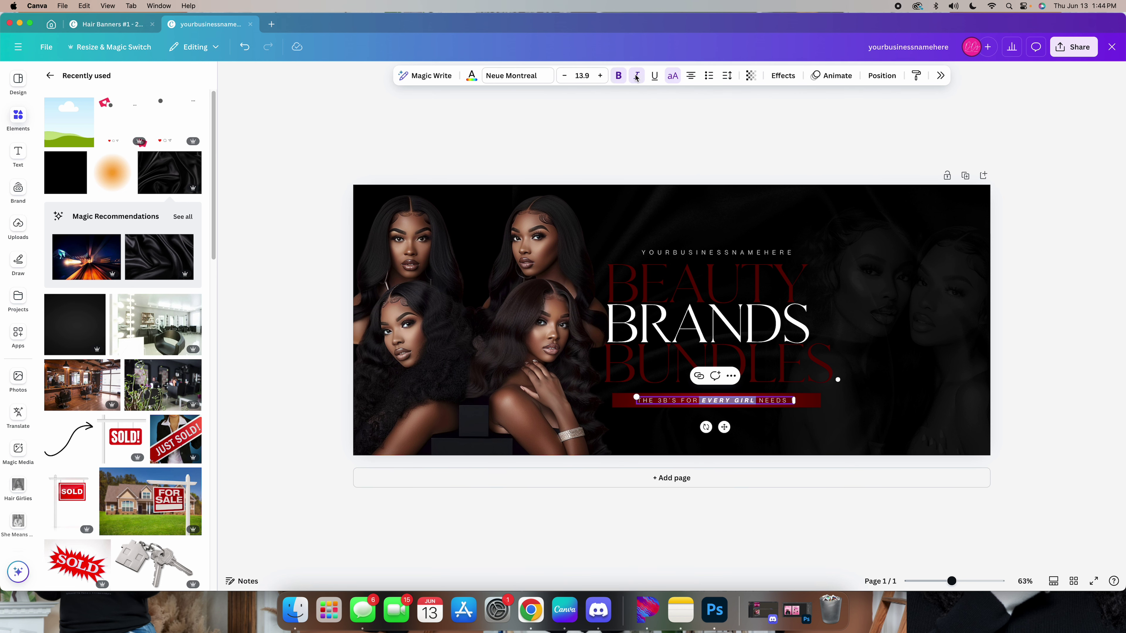
# - Make "3B'S" in the tagline bold and italic
pyautogui.doubleClick(667, 402)
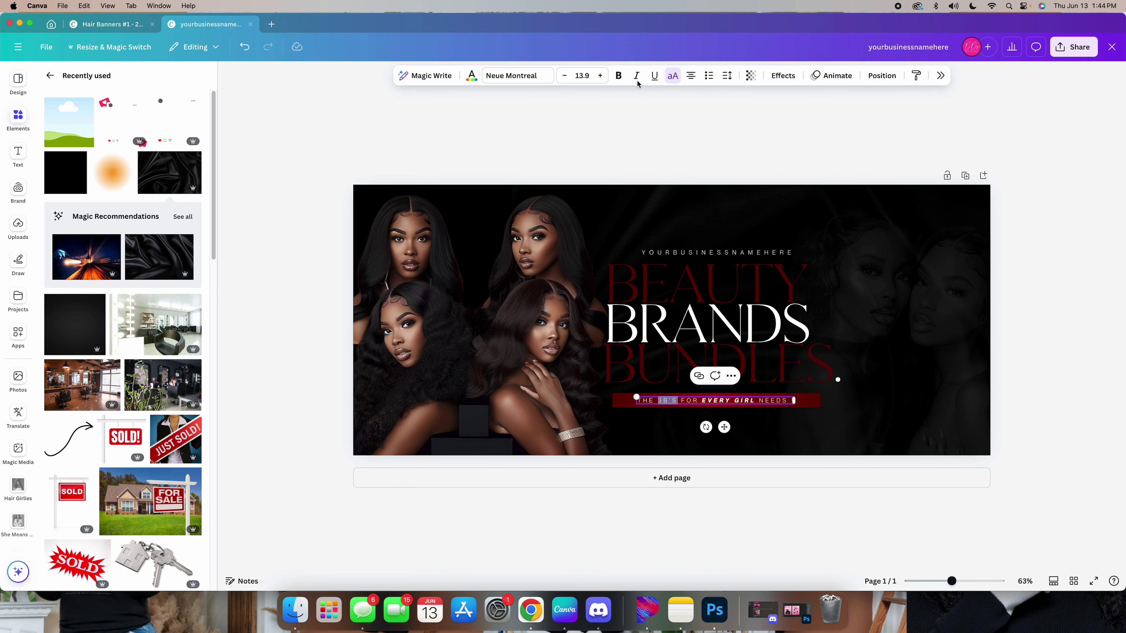
pyautogui.click(618, 76)
pyautogui.click(637, 76)
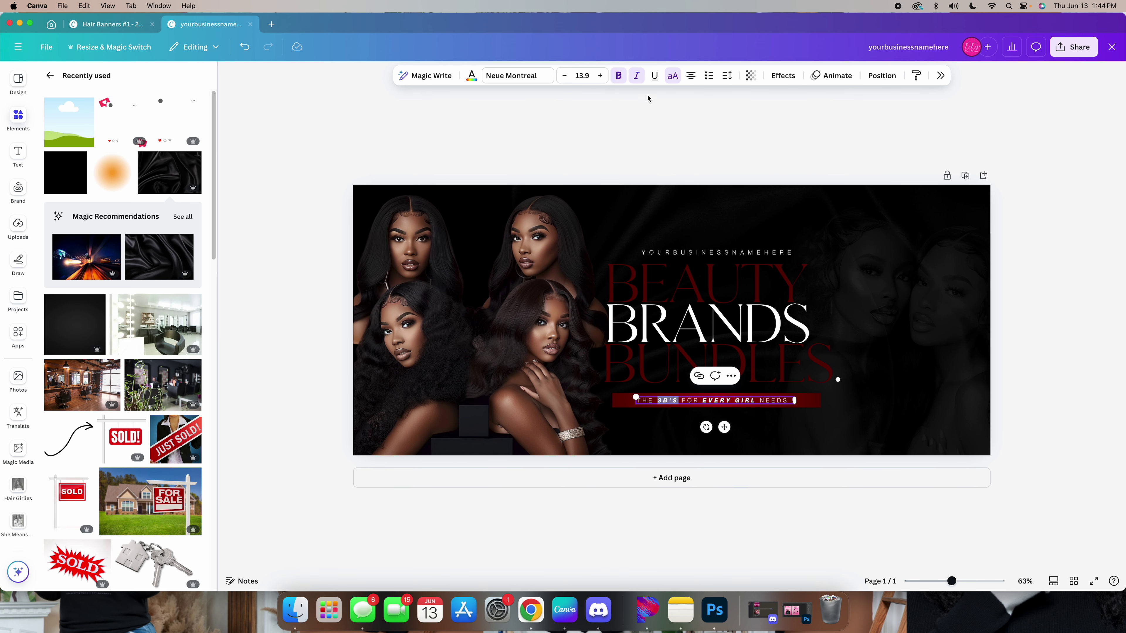
pyautogui.press('Escape')
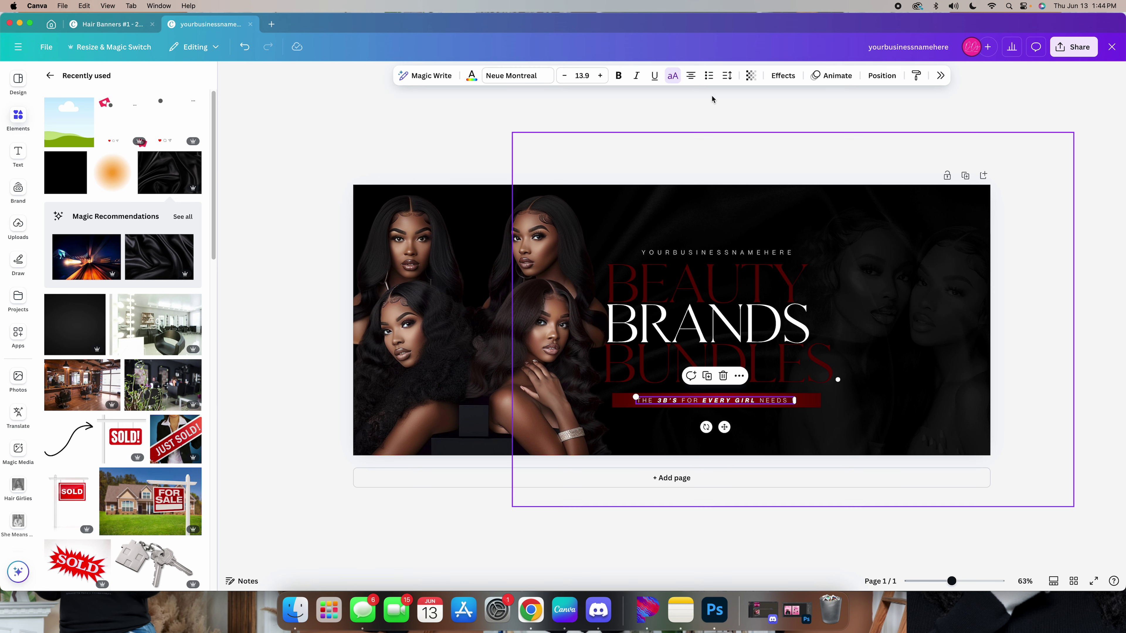
# - Tighten the tagline's letter spacing further, enlarge the text slightly and re-center it on the bar
pyautogui.click(727, 76)
pyautogui.moveTo(720, 118); pyautogui.dragTo(711, 120)
pyautogui.moveTo(642, 397); pyautogui.dragTo(626, 397)
pyautogui.moveTo(719, 427); pyautogui.dragTo(727, 427)
pyautogui.click(804, 529)
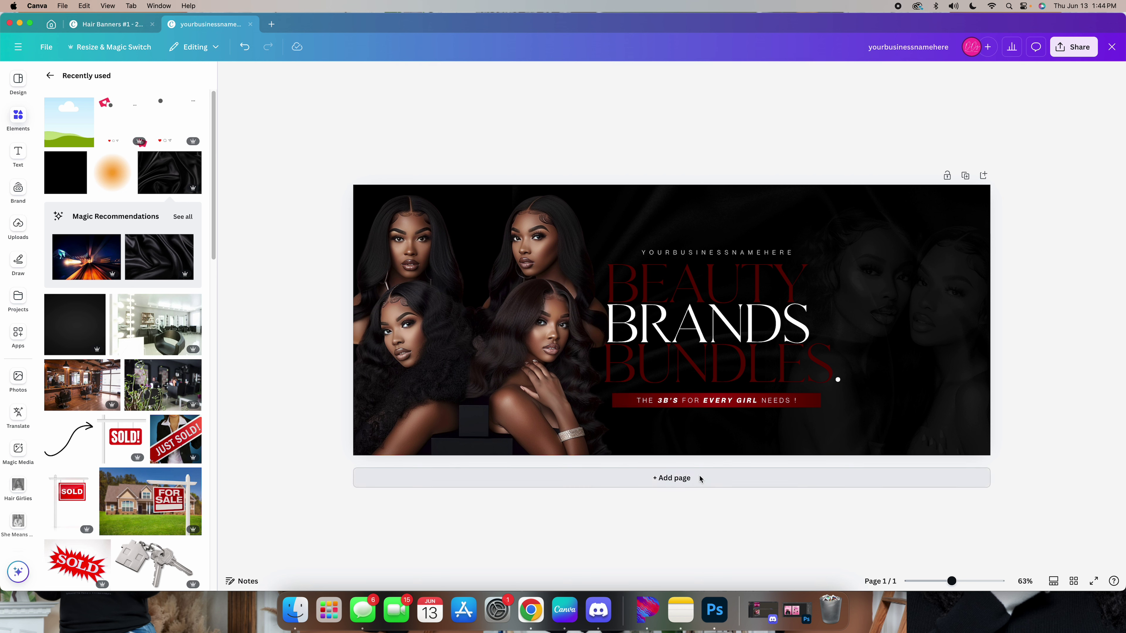
# - Add a white letter "B" in Gallient and enlarge it to about size 597 over the four models
pyautogui.write('t')
pyautogui.write('B')
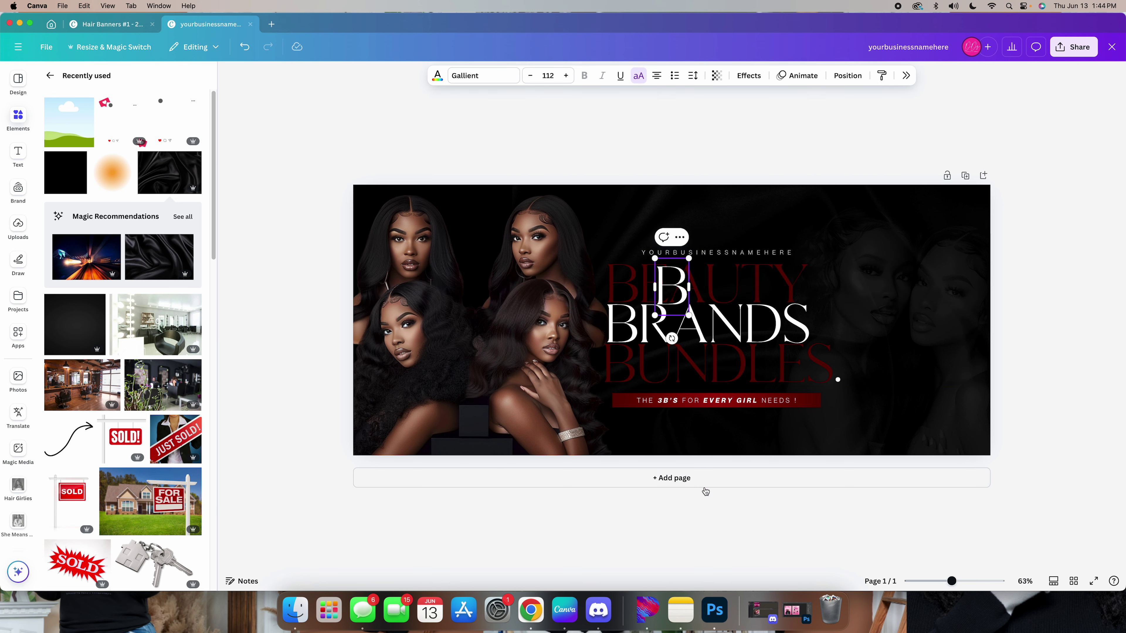
pyautogui.moveTo(635, 280); pyautogui.dragTo(404, 272)
pyautogui.moveTo(465, 311); pyautogui.dragTo(539, 497)
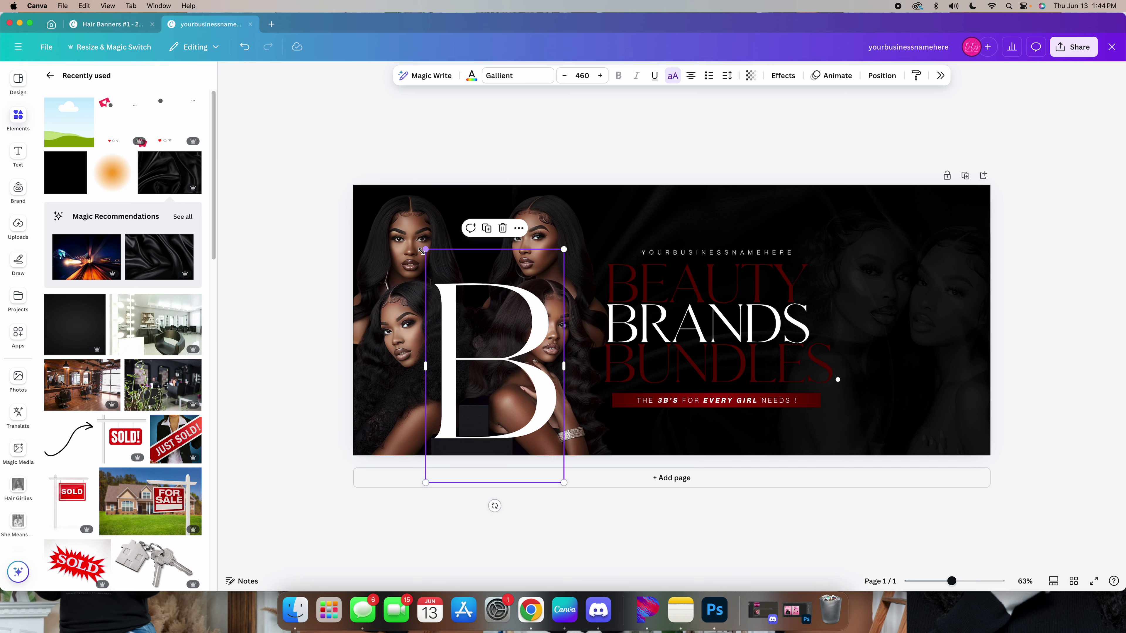
pyautogui.moveTo(425, 250); pyautogui.dragTo(368, 180)
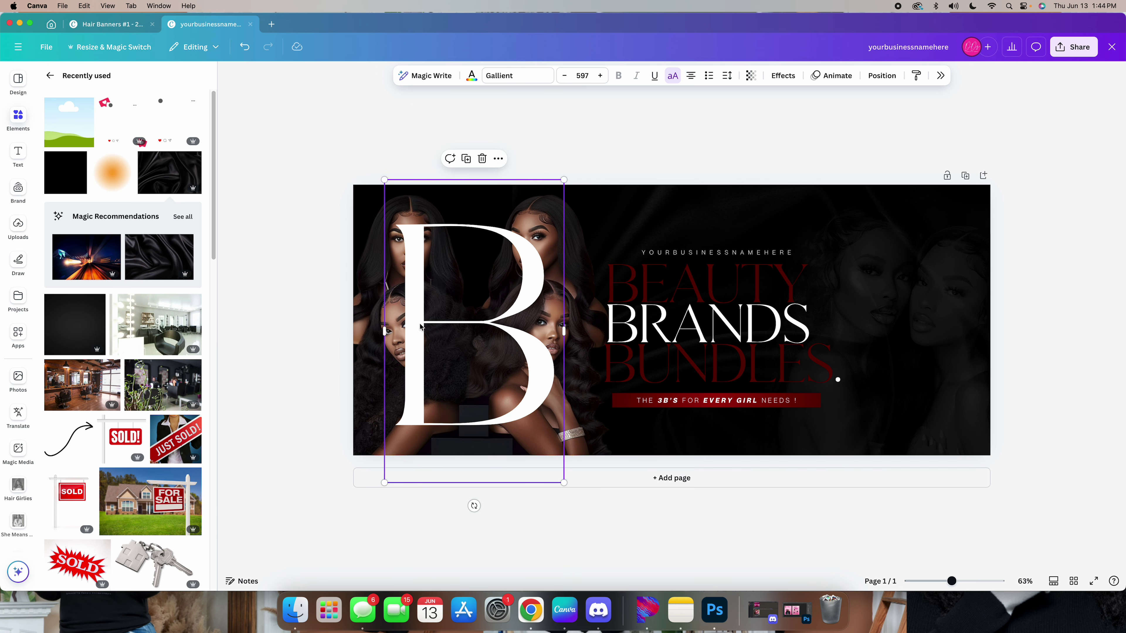
pyautogui.moveTo(420, 327); pyautogui.dragTo(421, 321)
# - Lower the large B's transparency value to 6
pyautogui.click(422, 131)
pyautogui.click(430, 256)
pyautogui.click(750, 75)
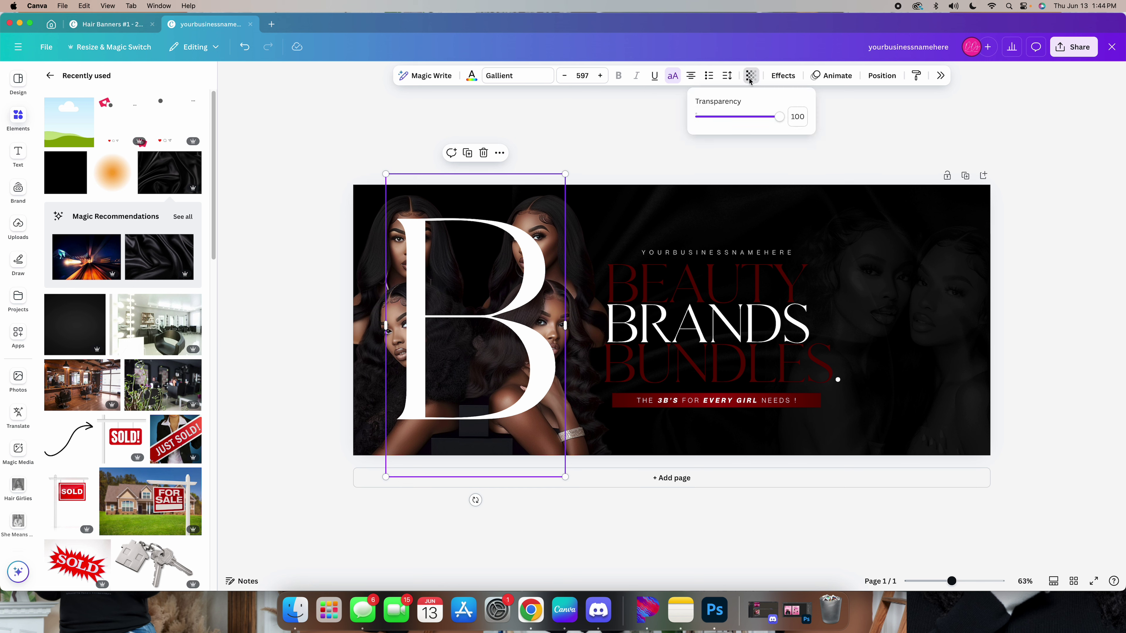
pyautogui.moveTo(765, 120); pyautogui.dragTo(700, 117)
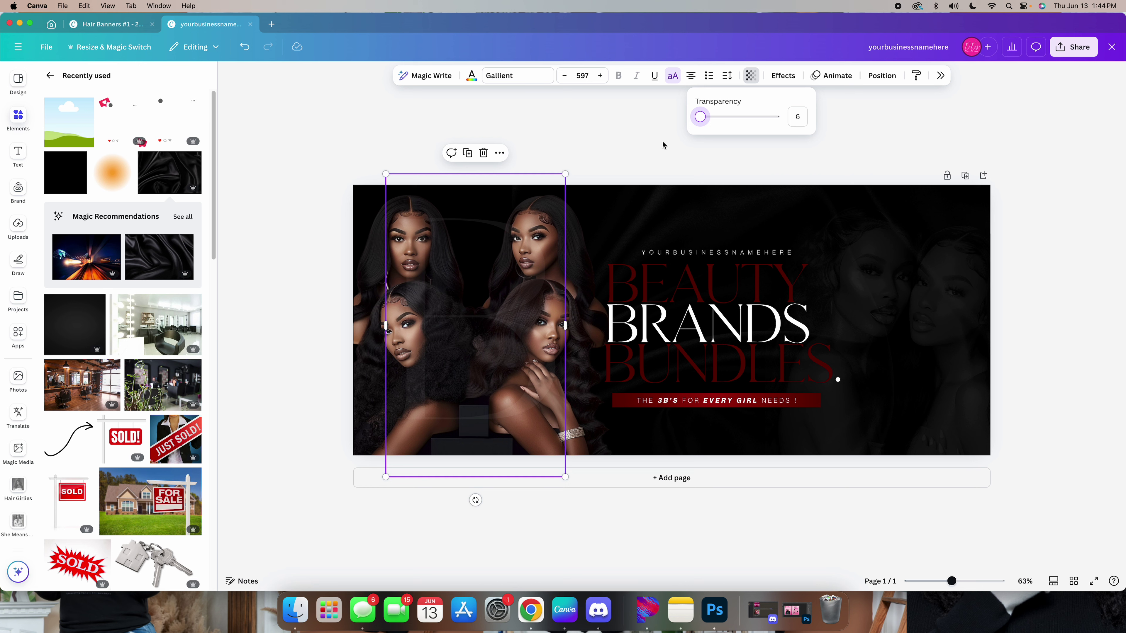
# - Enlarge the faint B to about size 679 and reposition it over the group of models
pyautogui.moveTo(565, 174); pyautogui.dragTo(600, 135)
pyautogui.moveTo(555, 242); pyautogui.dragTo(554, 268)
pyautogui.click(284, 269)
# - Duplicate the faint B and change the copy's font to Amalfi Coast
pyautogui.click(427, 288)
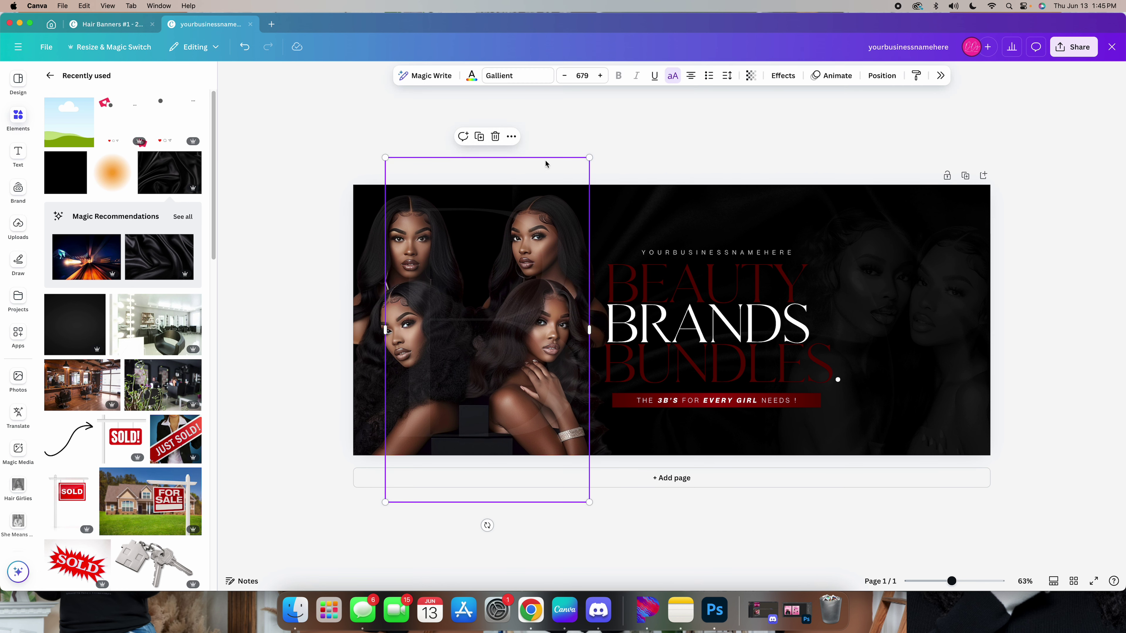
pyautogui.hotkey('shift', 'Right')
pyautogui.hotkey('shift', 'Down')
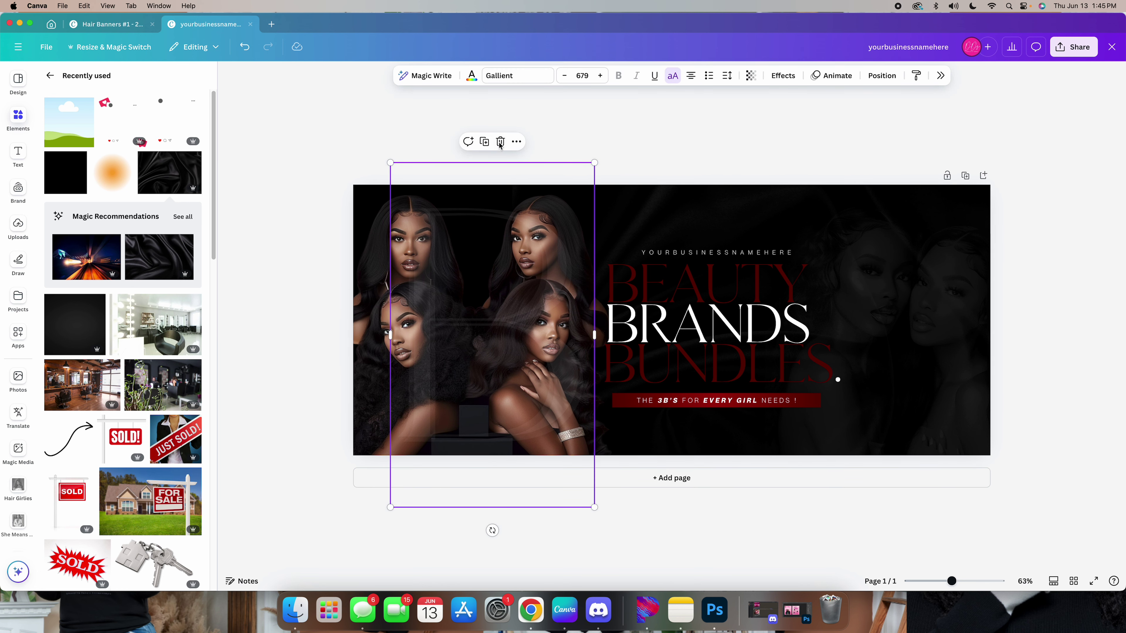
pyautogui.click(510, 77)
pyautogui.click(1046, 258)
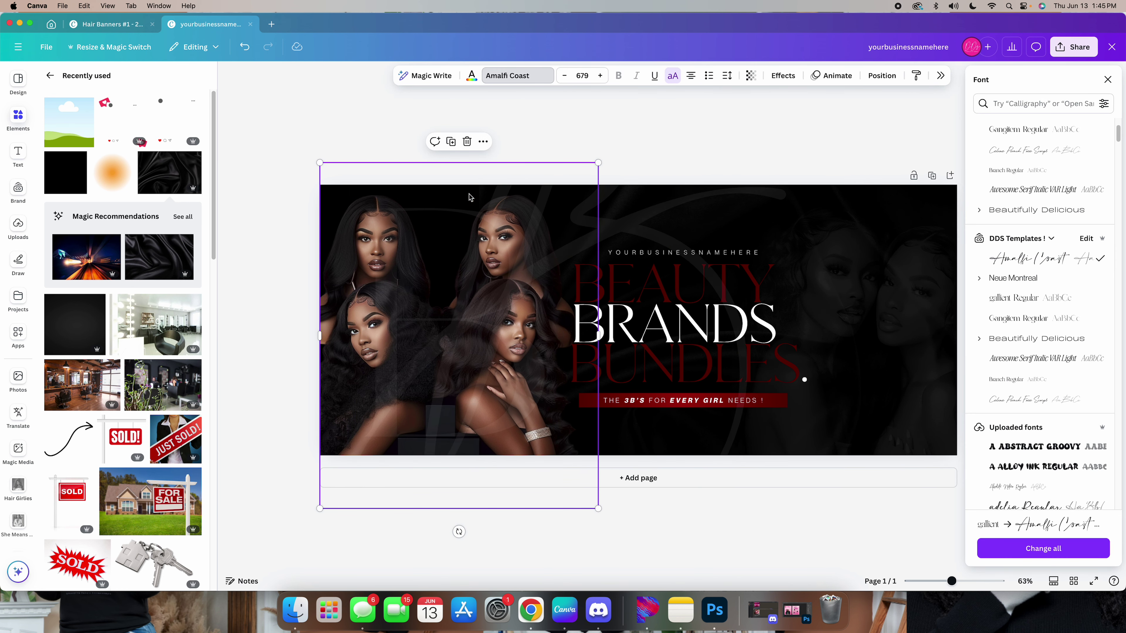
# - Shrink the script B to about size 321 and move it over the faded models beside the headings
pyautogui.moveTo(322, 164); pyautogui.dragTo(466, 345)
pyautogui.moveTo(527, 428); pyautogui.dragTo(869, 331)
pyautogui.click(1108, 83)
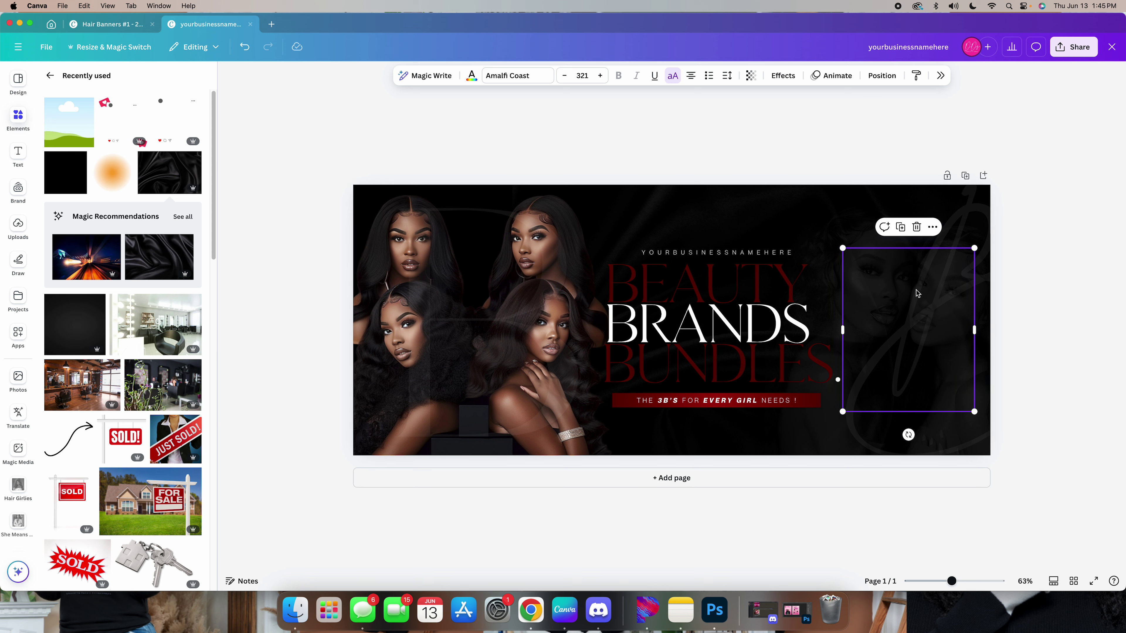
pyautogui.moveTo(921, 338); pyautogui.dragTo(893, 330)
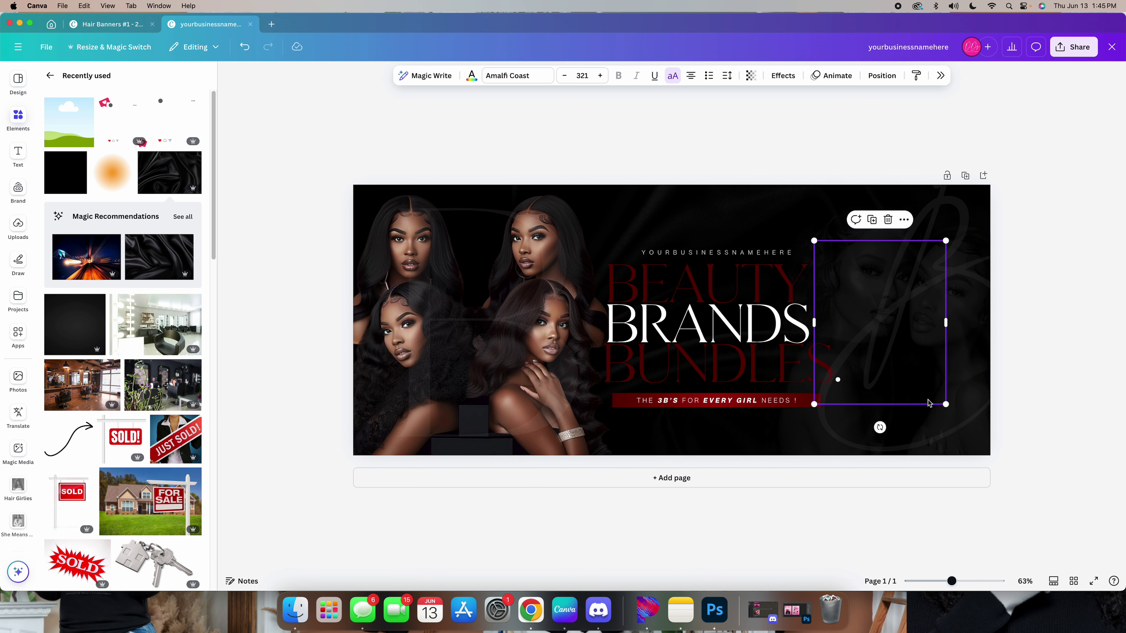
# - Reduce the script B to about size 261 and fine-tune its position over the faded models
pyautogui.moveTo(945, 404); pyautogui.dragTo(922, 352)
pyautogui.moveTo(875, 300); pyautogui.dragTo(897, 347)
pyautogui.moveTo(933, 289); pyautogui.dragTo(925, 261)
pyautogui.moveTo(892, 347); pyautogui.dragTo(893, 341)
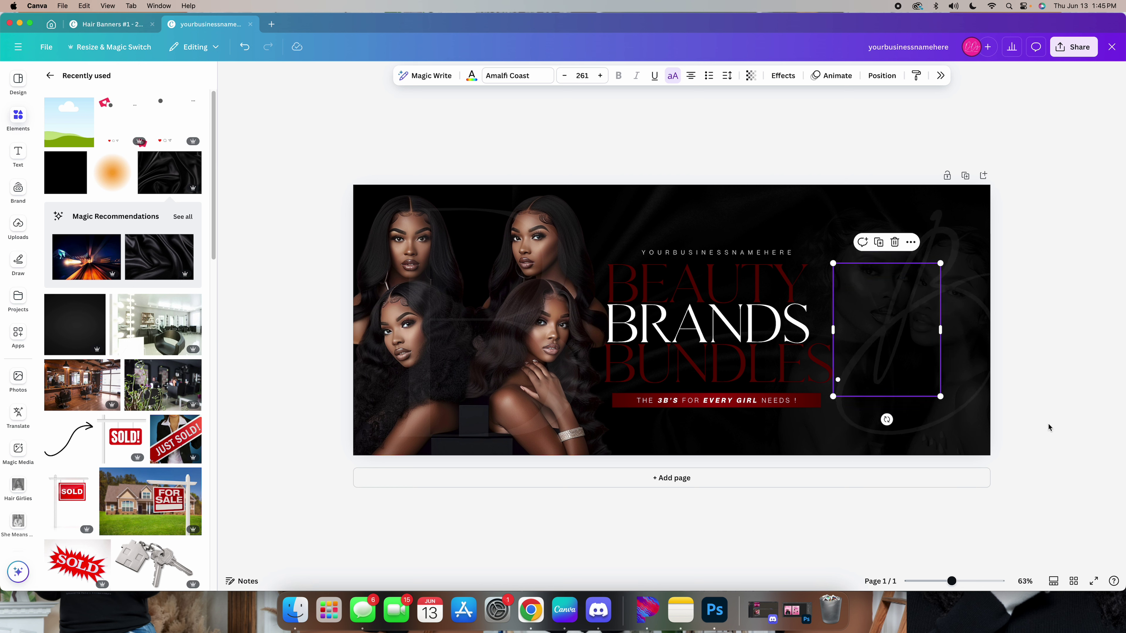
pyautogui.click(1047, 423)
pyautogui.click(931, 387)
pyautogui.moveTo(929, 391); pyautogui.dragTo(927, 384)
pyautogui.click(1046, 390)
pyautogui.click(929, 362)
pyautogui.click(930, 362)
pyautogui.click(1024, 380)
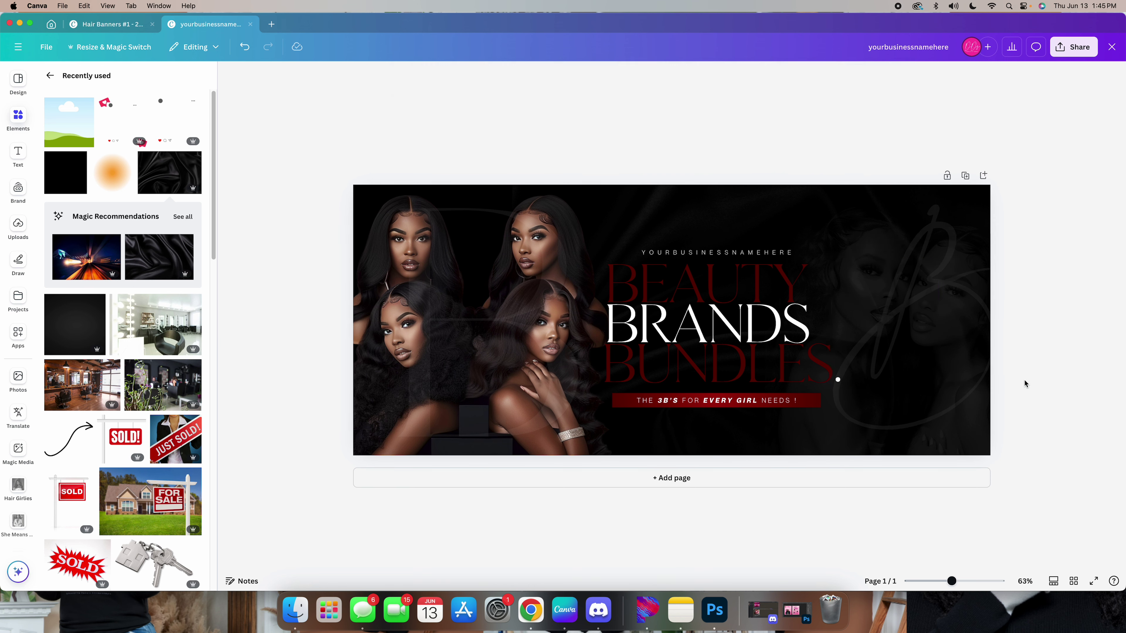
# - Add a second page and place the Hair Girlies photo of three women in black satin, one with long blonde hair, on it
pyautogui.click(621, 475)
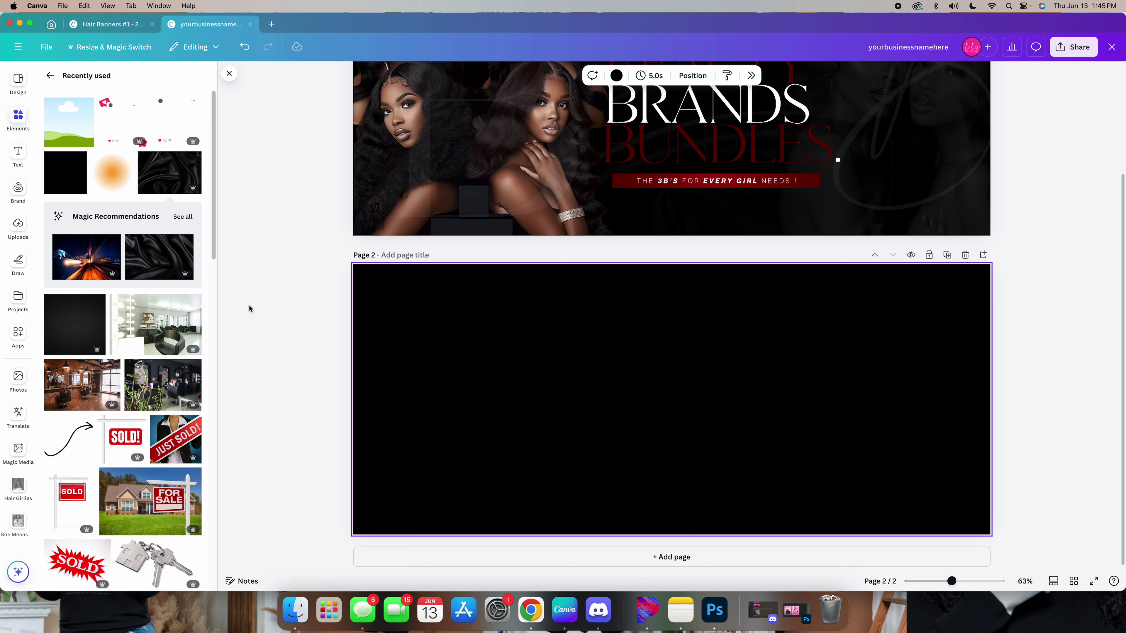
pyautogui.scroll(-3, 19, 488)
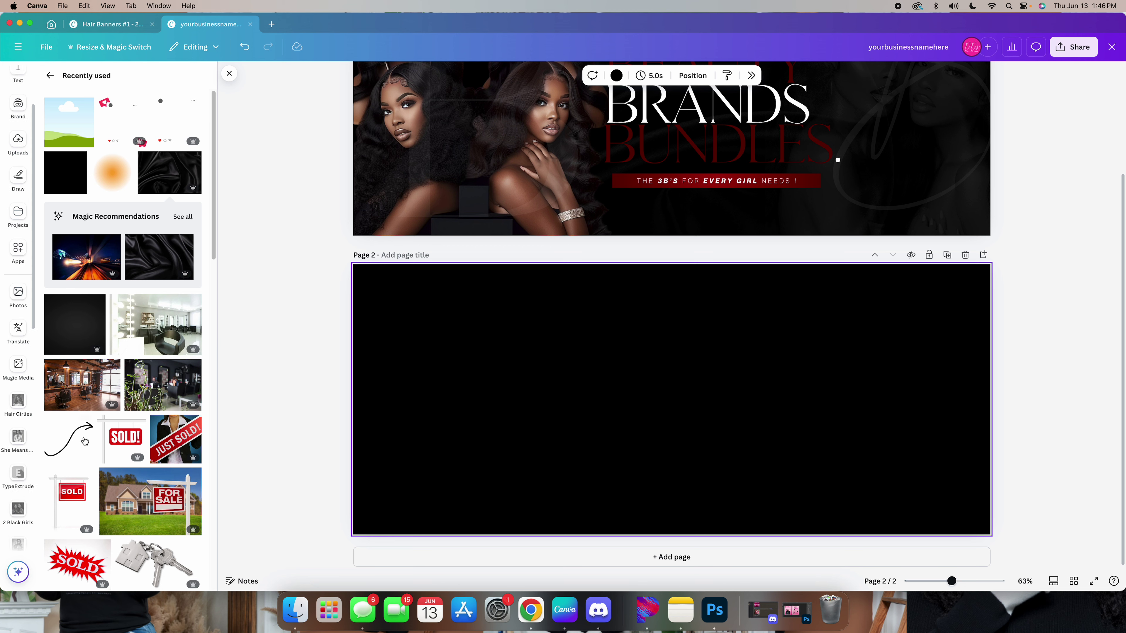
pyautogui.click(14, 506)
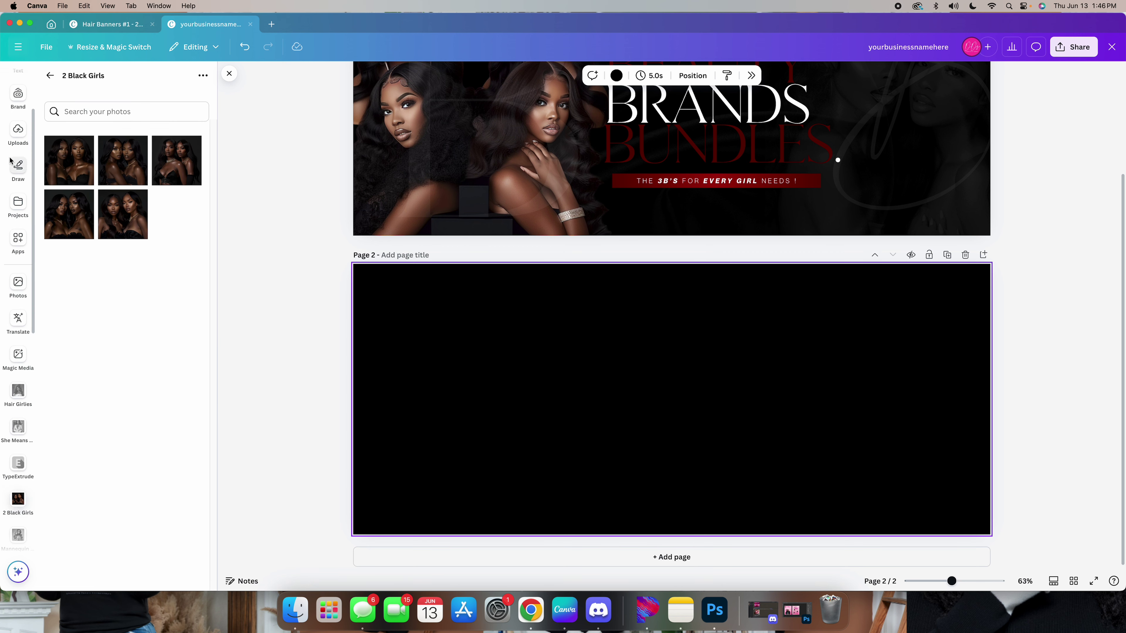
pyautogui.scroll(3, 11, 166)
pyautogui.scroll(-10, 31, 354)
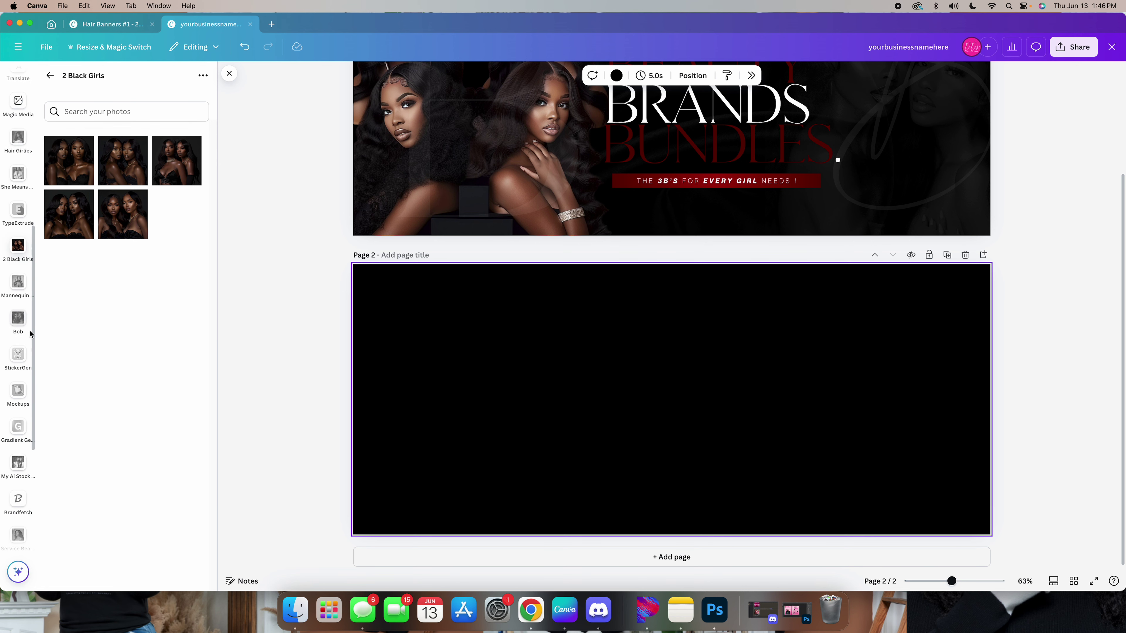
pyautogui.scroll(6, 10, 248)
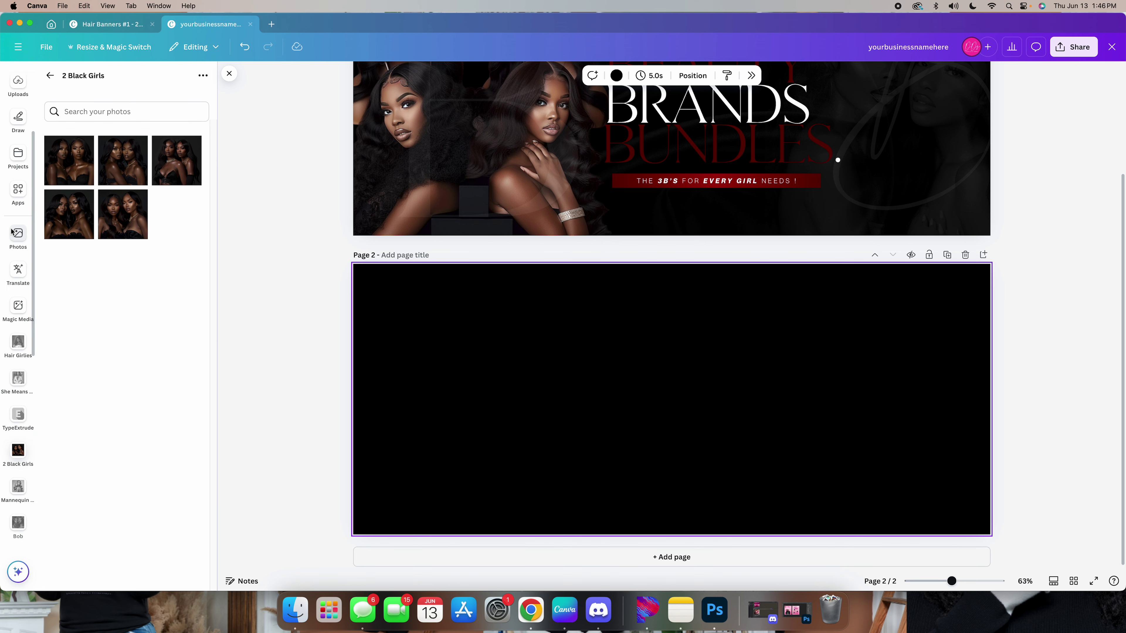
pyautogui.click(12, 352)
pyautogui.scroll(4, 31, 347)
pyautogui.scroll(10, 110, 303)
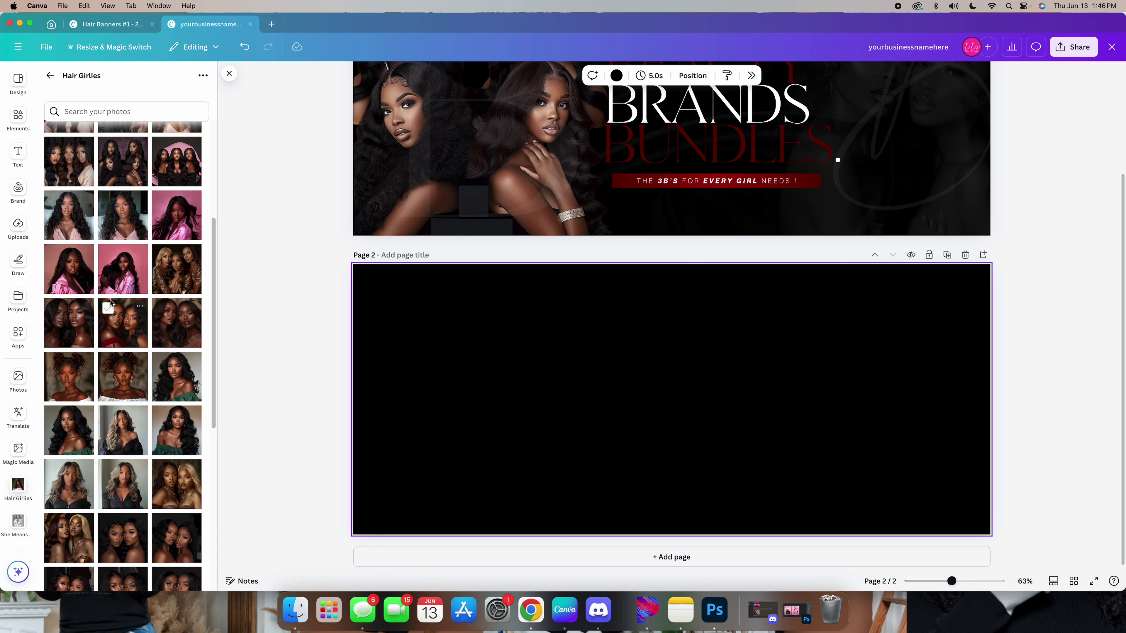
pyautogui.scroll(5, 110, 303)
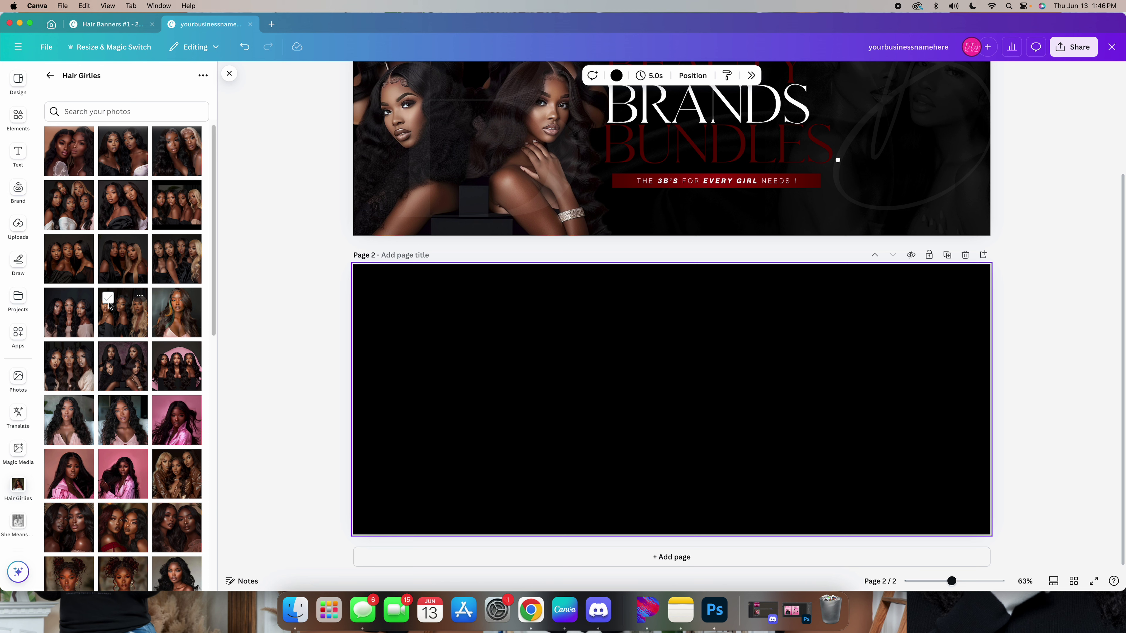
pyautogui.click(118, 272)
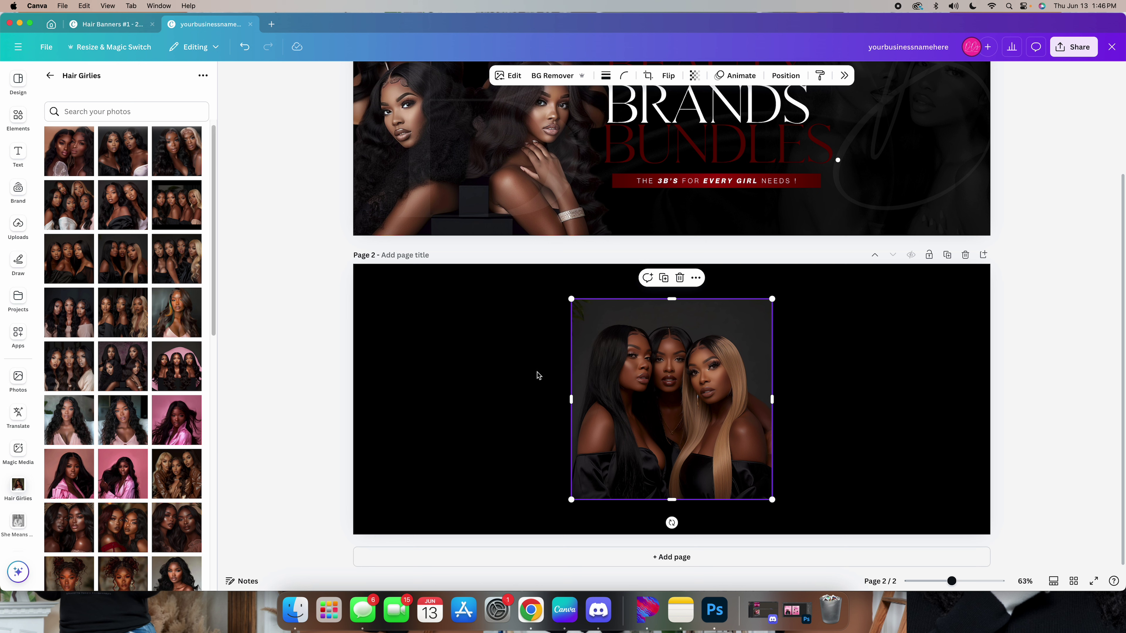
# - Remove the background from the three-women photo, then enlarge and align it to fill the banner's lower-left side
pyautogui.click(554, 81)
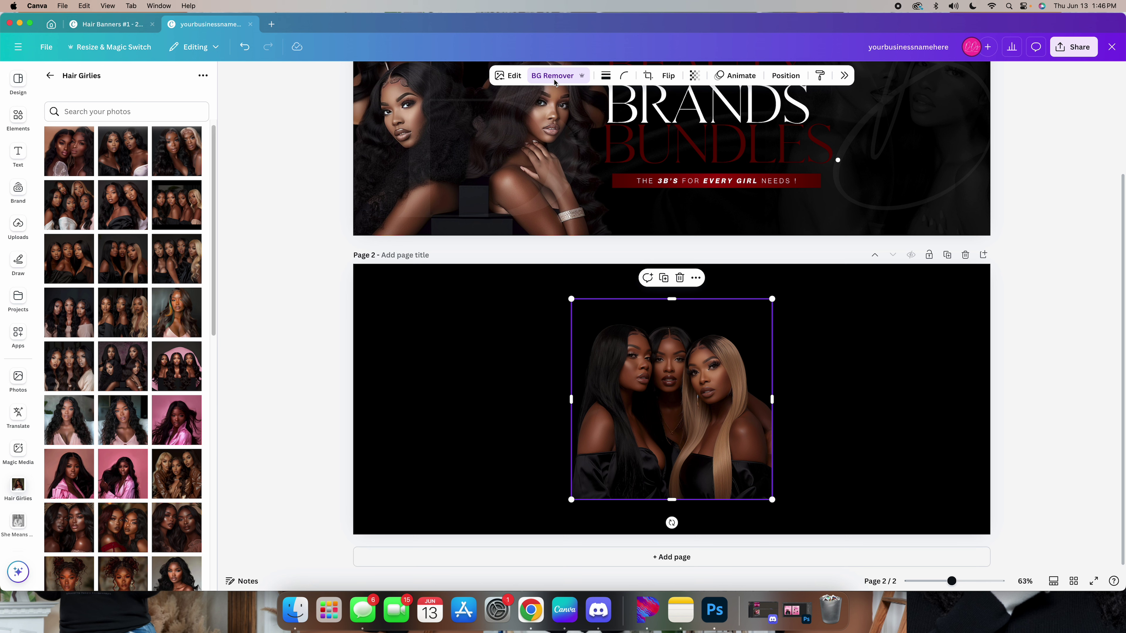
pyautogui.moveTo(572, 500); pyautogui.dragTo(526, 546)
pyautogui.moveTo(634, 485); pyautogui.dragTo(458, 476)
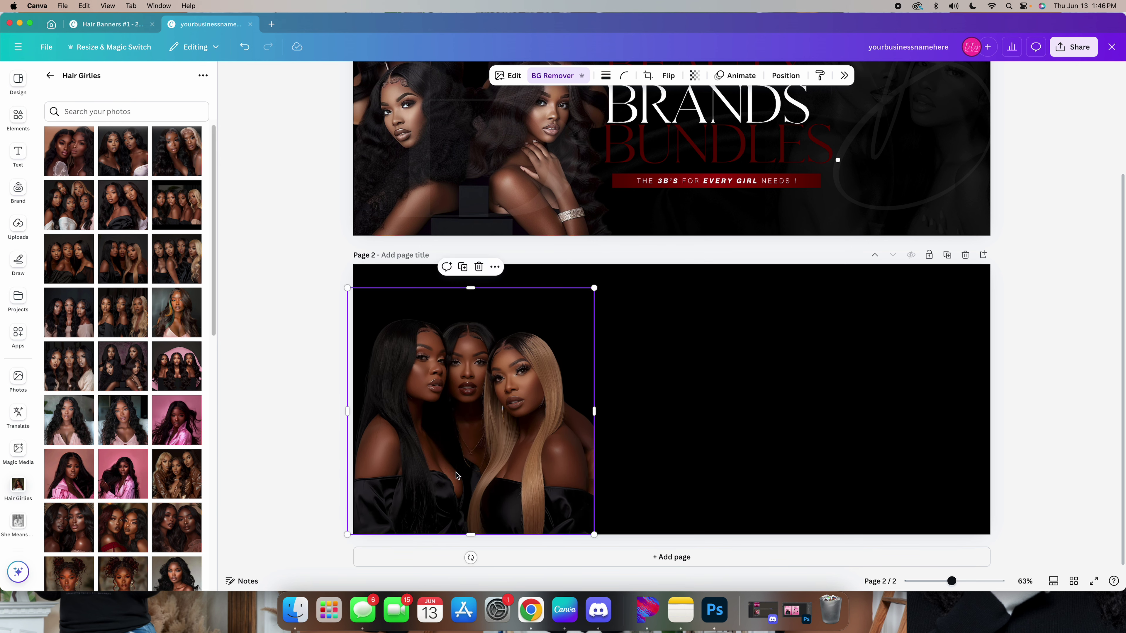
pyautogui.moveTo(473, 293); pyautogui.dragTo(526, 316)
pyautogui.moveTo(594, 311); pyautogui.dragTo(621, 281)
pyautogui.click(776, 448)
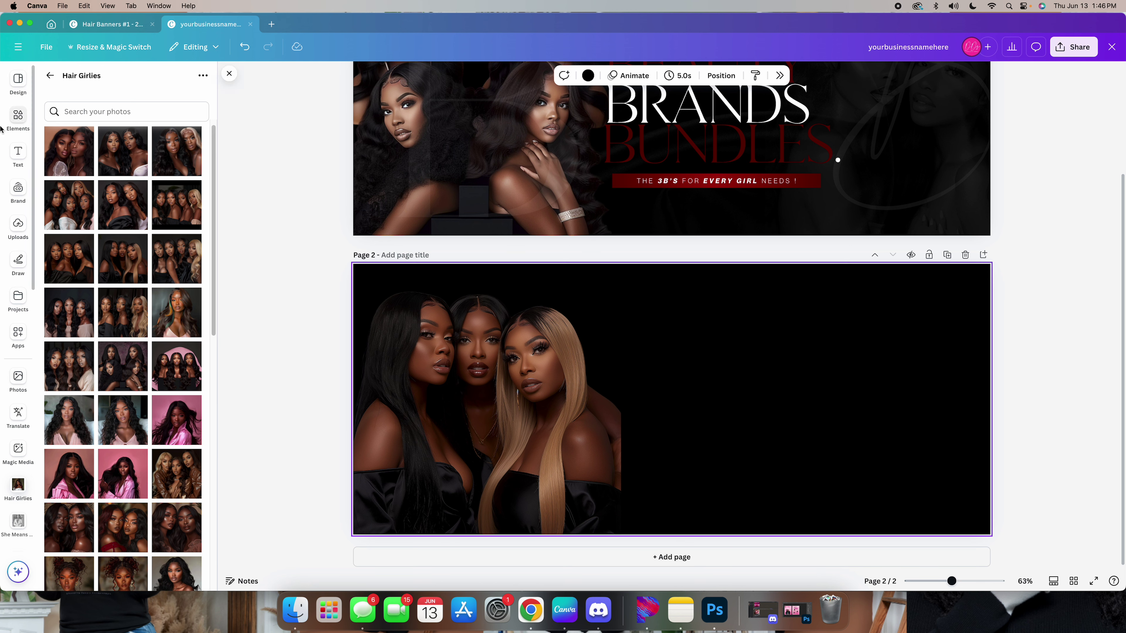
# - Insert the black satin texture on page 2 and enlarge it to cover the banner area beside the models
pyautogui.click(18, 116)
pyautogui.click(176, 176)
pyautogui.moveTo(676, 397); pyautogui.dragTo(706, 347)
pyautogui.moveTo(865, 455); pyautogui.dragTo(1054, 571)
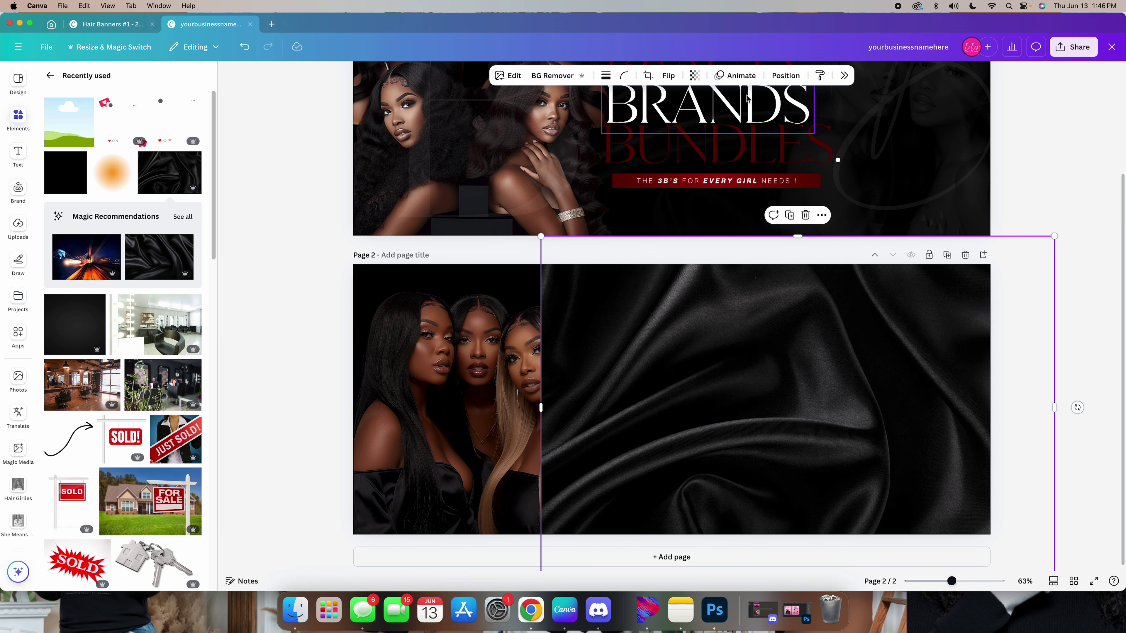
# - Set the satin texture's transparency to 13 and layer it behind the models
pyautogui.click(694, 76)
pyautogui.moveTo(723, 117); pyautogui.dragTo(650, 110)
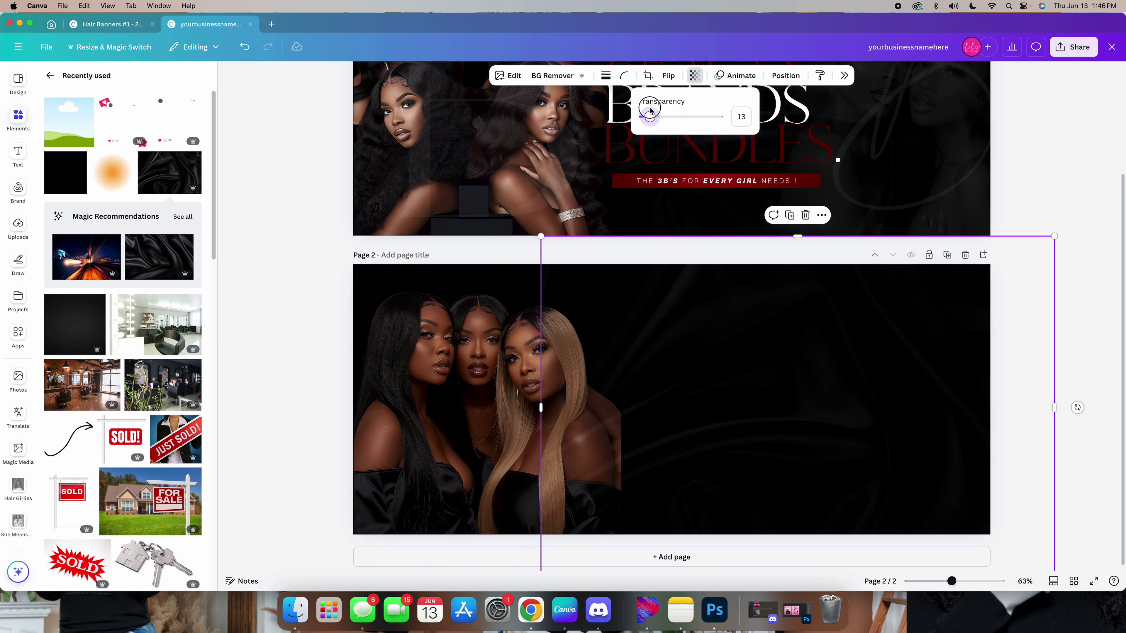
pyautogui.click(785, 76)
pyautogui.click(1110, 155)
pyautogui.click(1088, 488)
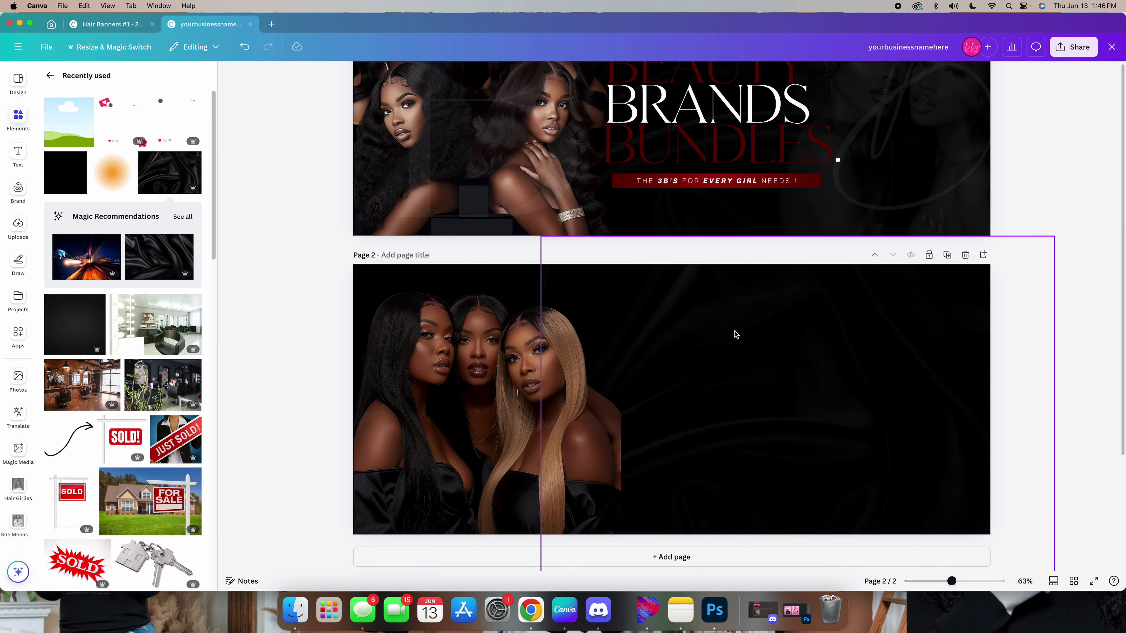
# - Insert the orange radial glow on page 2 and recolor it black
pyautogui.click(106, 179)
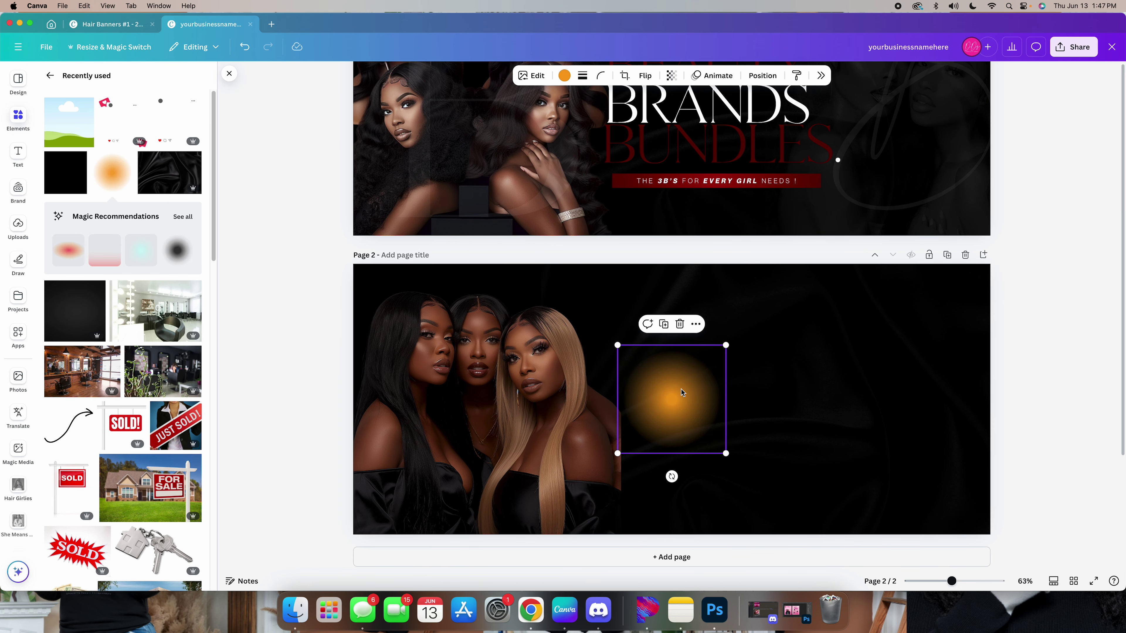
pyautogui.click(563, 76)
pyautogui.click(1004, 153)
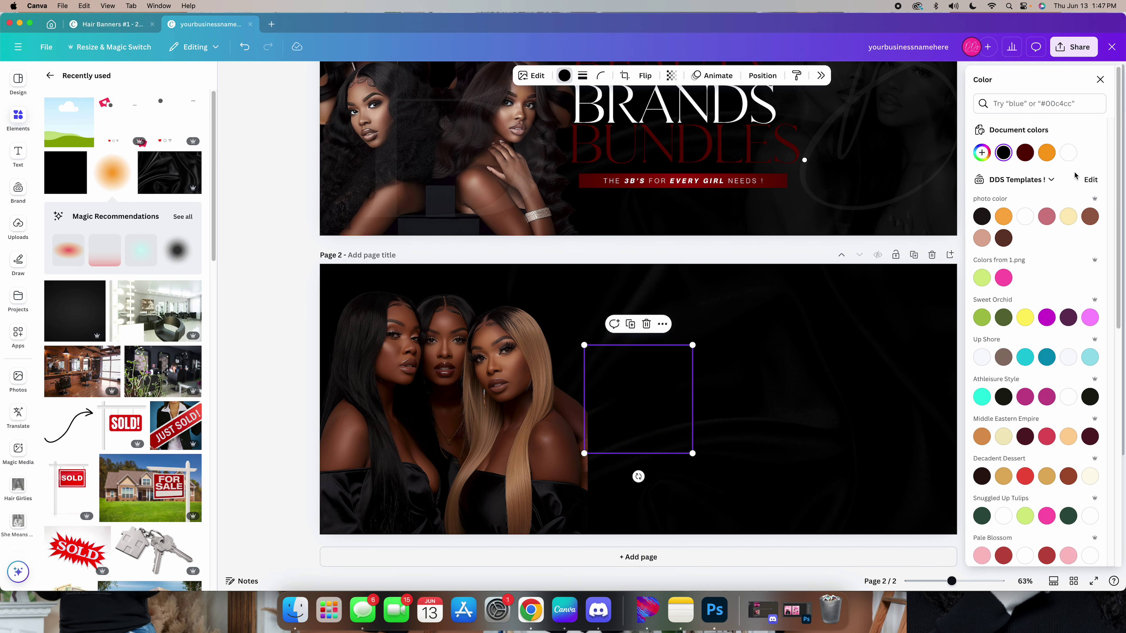
# - Position the black glow over the blonde model's cut-off shoulder to fade the photo's edge into the background
pyautogui.moveTo(659, 419); pyautogui.dragTo(618, 540)
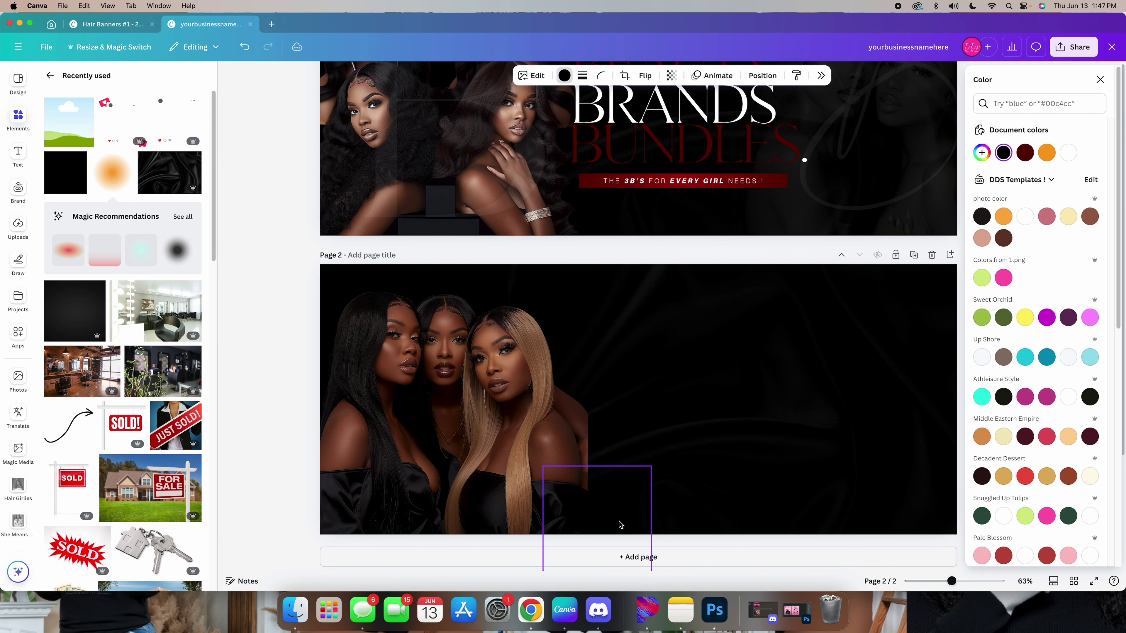
pyautogui.moveTo(598, 496); pyautogui.dragTo(600, 427)
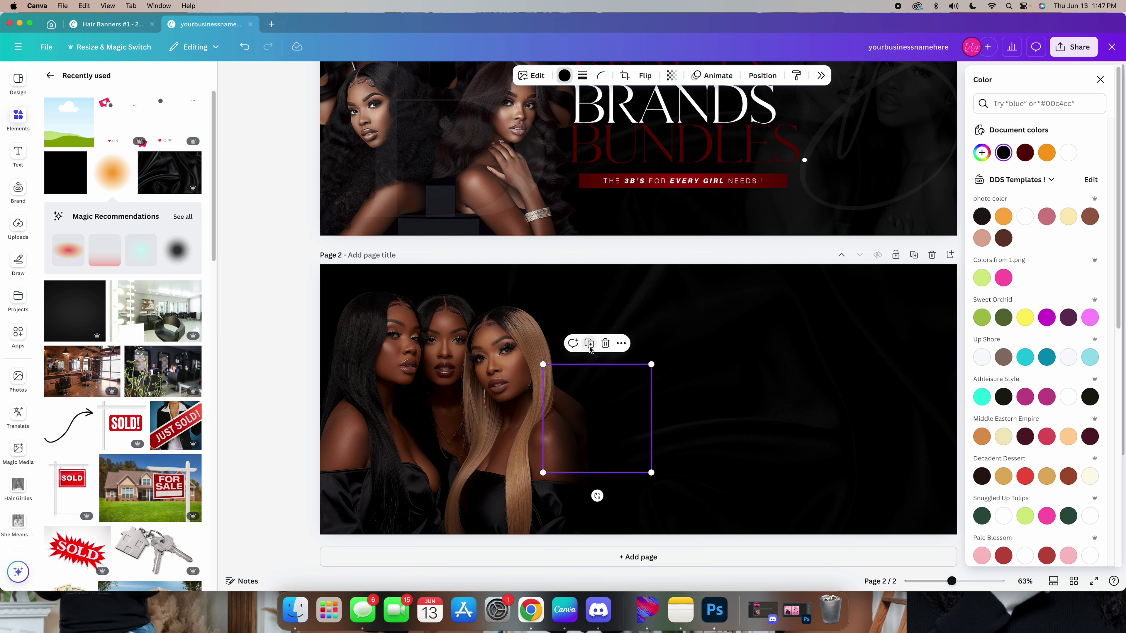
pyautogui.click(281, 337)
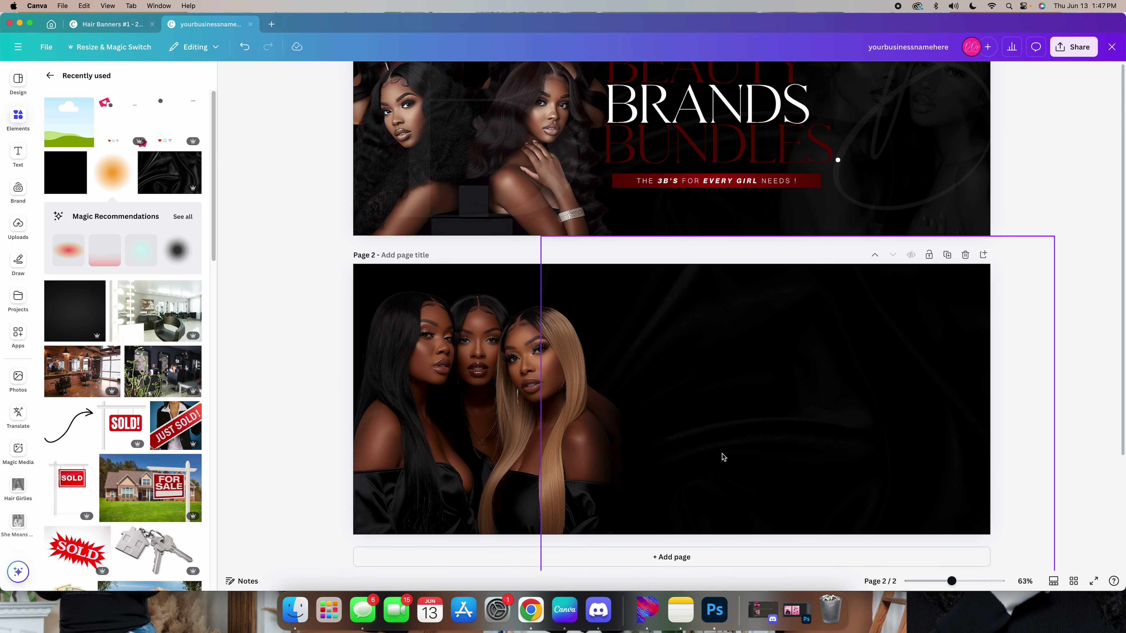
pyautogui.click(619, 451)
pyautogui.moveTo(629, 397); pyautogui.dragTo(632, 402)
pyautogui.click(271, 386)
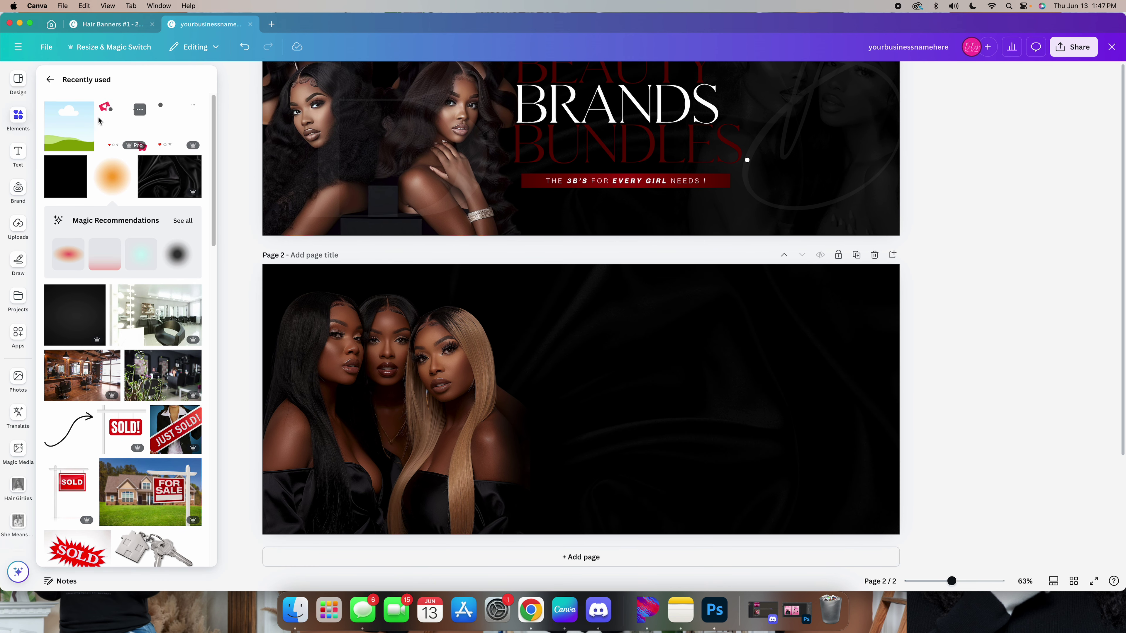
# - Insert the Instagram post graphic with heart tags and recolor its pink and red parts to the document's dark maroon
pyautogui.click(104, 107)
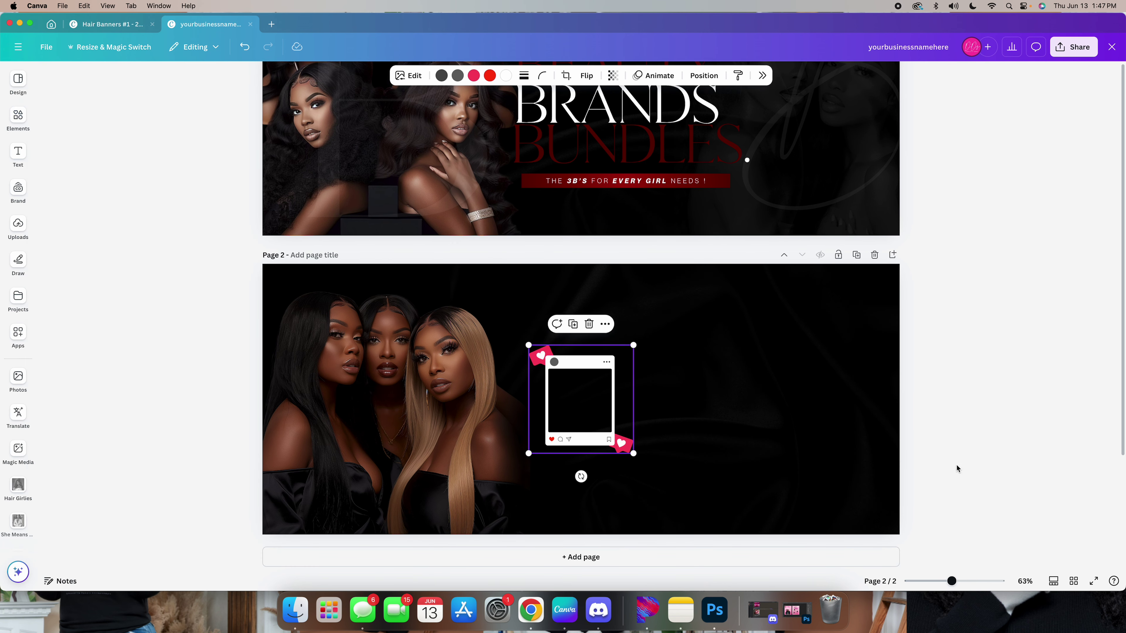
pyautogui.click(474, 76)
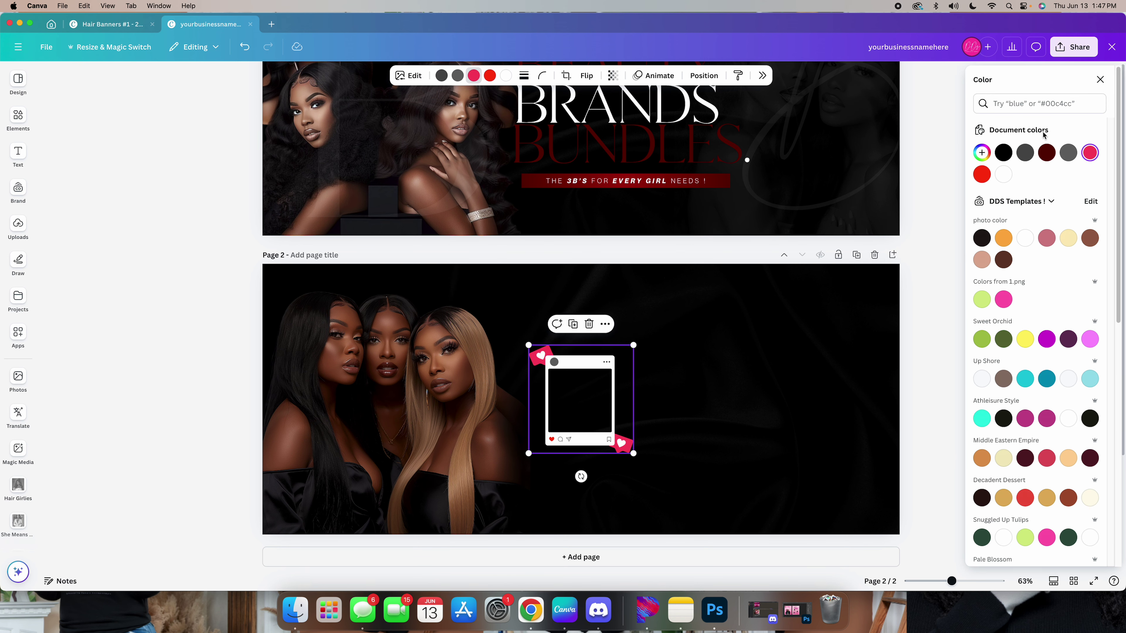
pyautogui.click(1046, 152)
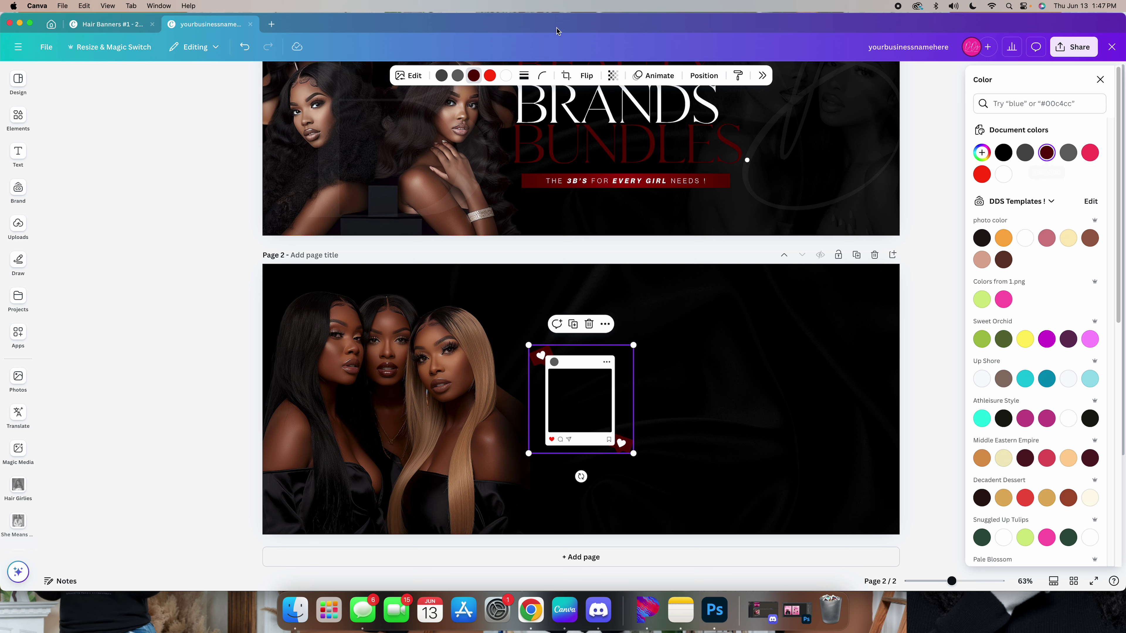
pyautogui.click(491, 77)
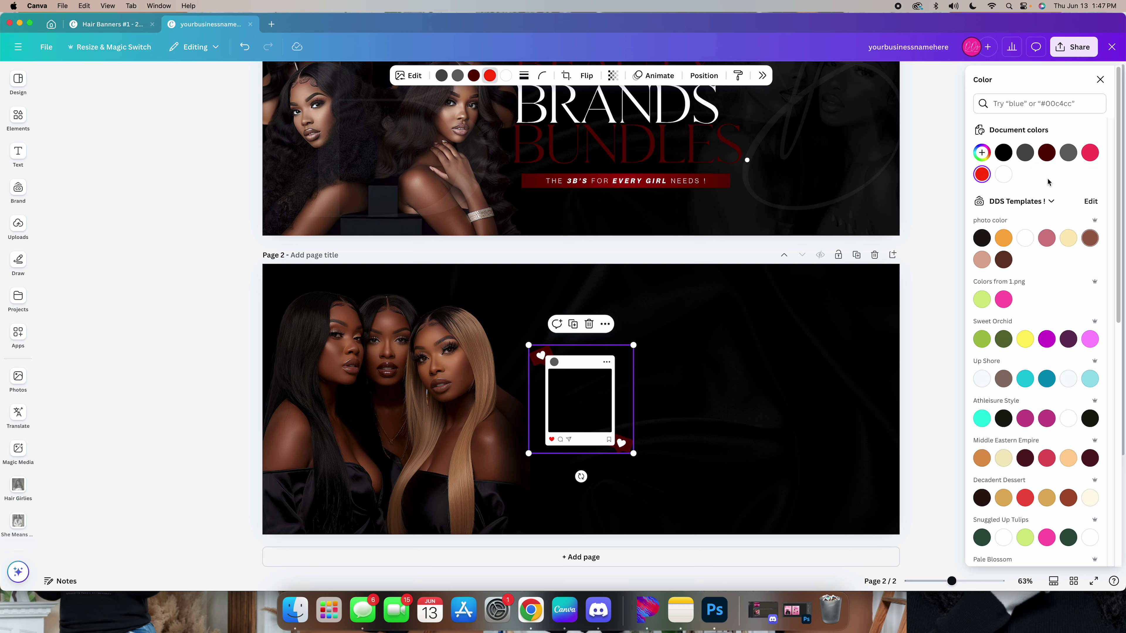
pyautogui.click(1046, 153)
# - Enlarge the Instagram post graphic, tilt it slightly clockwise and position it over the blonde model's shoulder
pyautogui.moveTo(521, 457); pyautogui.dragTo(442, 536)
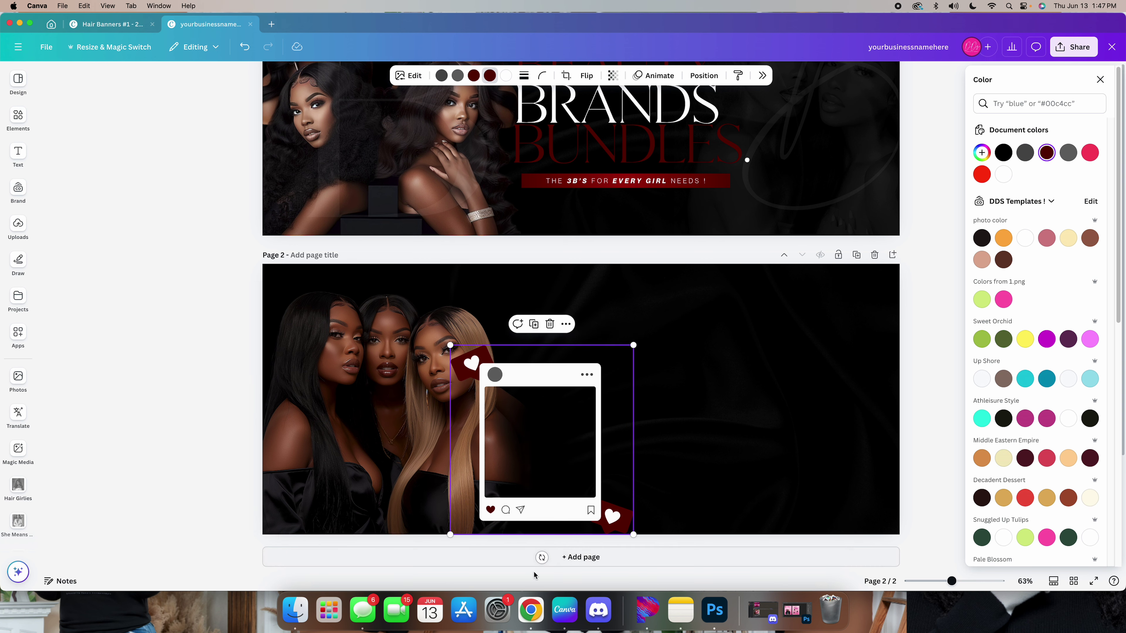
pyautogui.moveTo(542, 558); pyautogui.dragTo(522, 555)
pyautogui.moveTo(612, 532); pyautogui.dragTo(605, 524)
pyautogui.moveTo(531, 494); pyautogui.dragTo(545, 497)
# - Add a square picture frame and fill it with the Hair Girlies photo of three women in off-shoulder black outfits
pyautogui.click(18, 153)
pyautogui.click(18, 118)
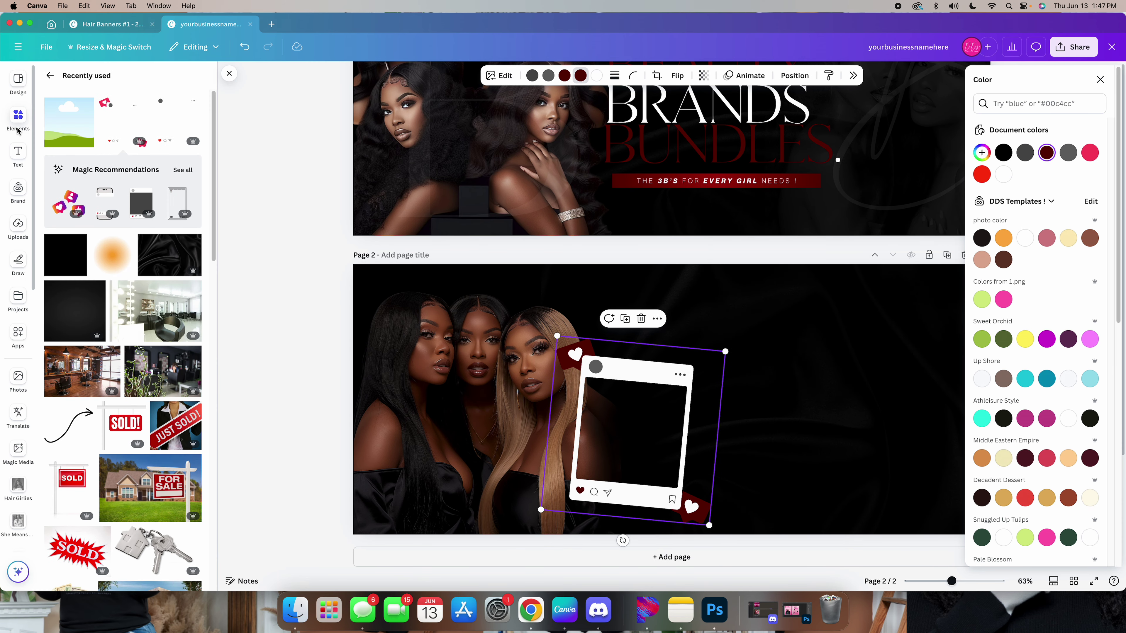
pyautogui.click(64, 141)
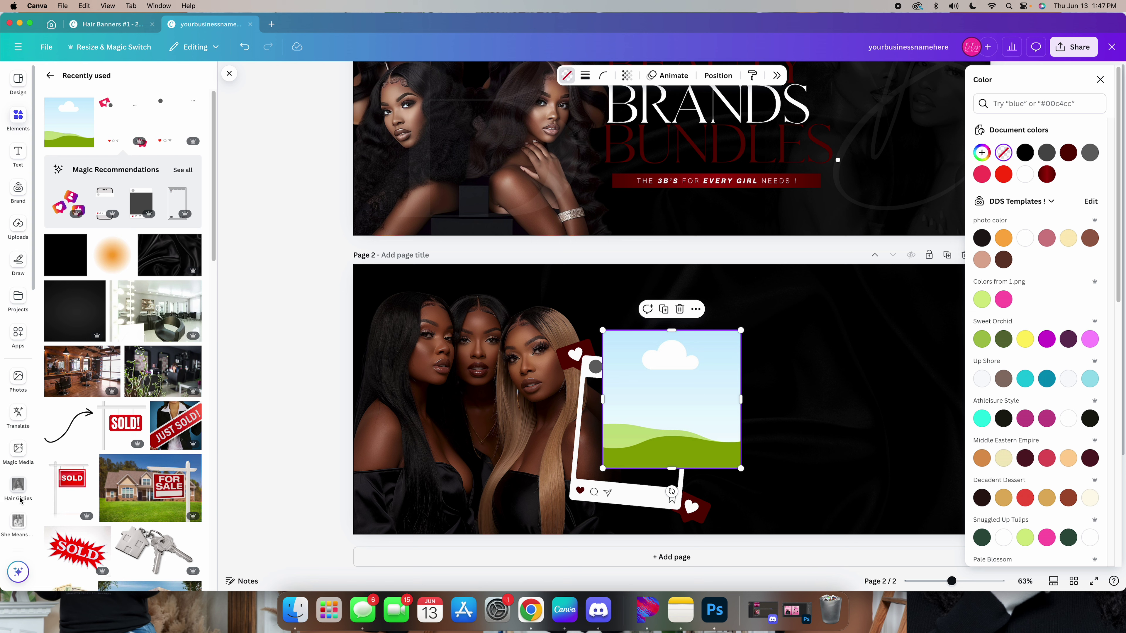
pyautogui.click(19, 487)
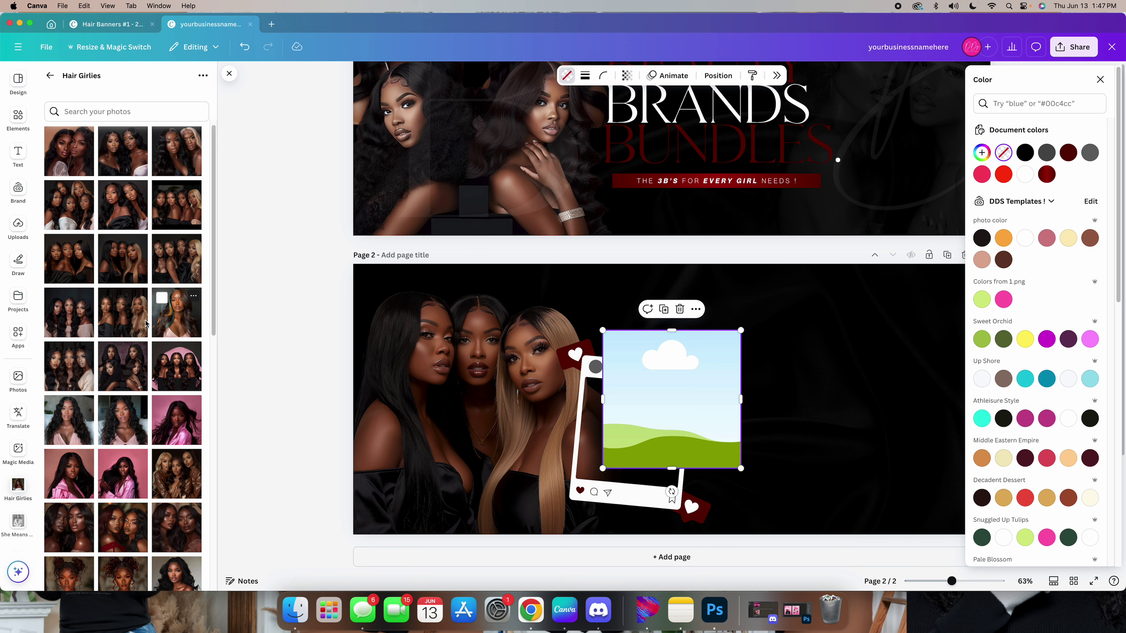
pyautogui.press('Escape')
pyautogui.moveTo(133, 318); pyautogui.dragTo(676, 409)
# - Shrink and tilt the framed photo to match the Instagram post graphic and fit it over the picture opening
pyautogui.moveTo(725, 482); pyautogui.dragTo(643, 476)
pyautogui.moveTo(643, 412); pyautogui.dragTo(634, 435)
pyautogui.moveTo(686, 493); pyautogui.dragTo(675, 481)
pyautogui.moveTo(634, 449); pyautogui.dragTo(638, 456)
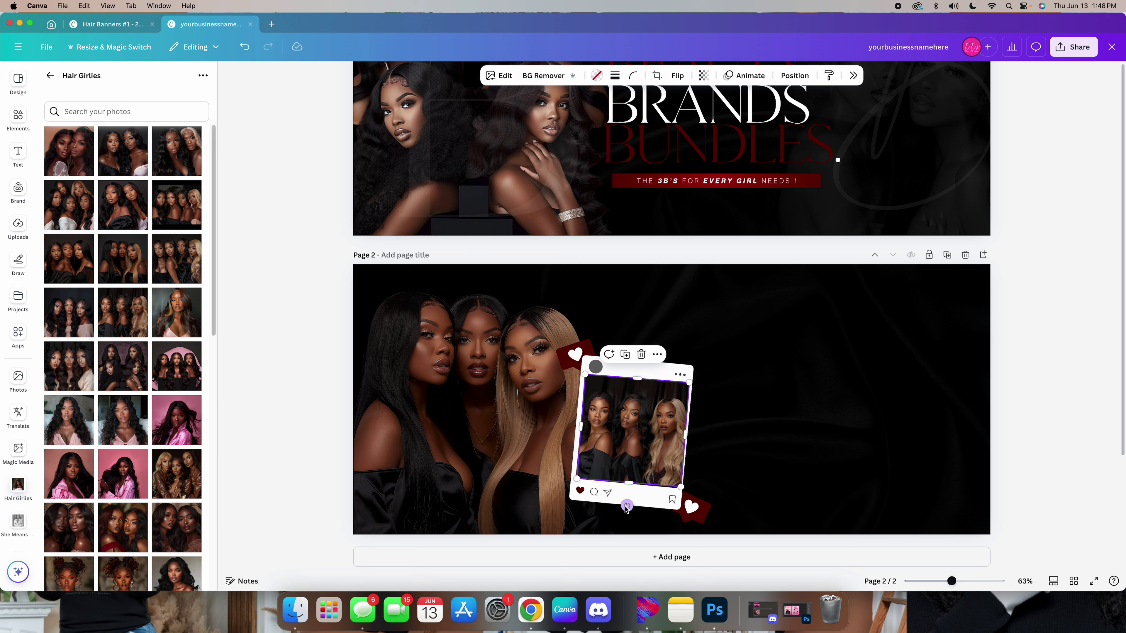
pyautogui.moveTo(625, 511); pyautogui.dragTo(621, 510)
pyautogui.moveTo(645, 443); pyautogui.dragTo(641, 444)
pyautogui.moveTo(677, 489); pyautogui.dragTo(678, 490)
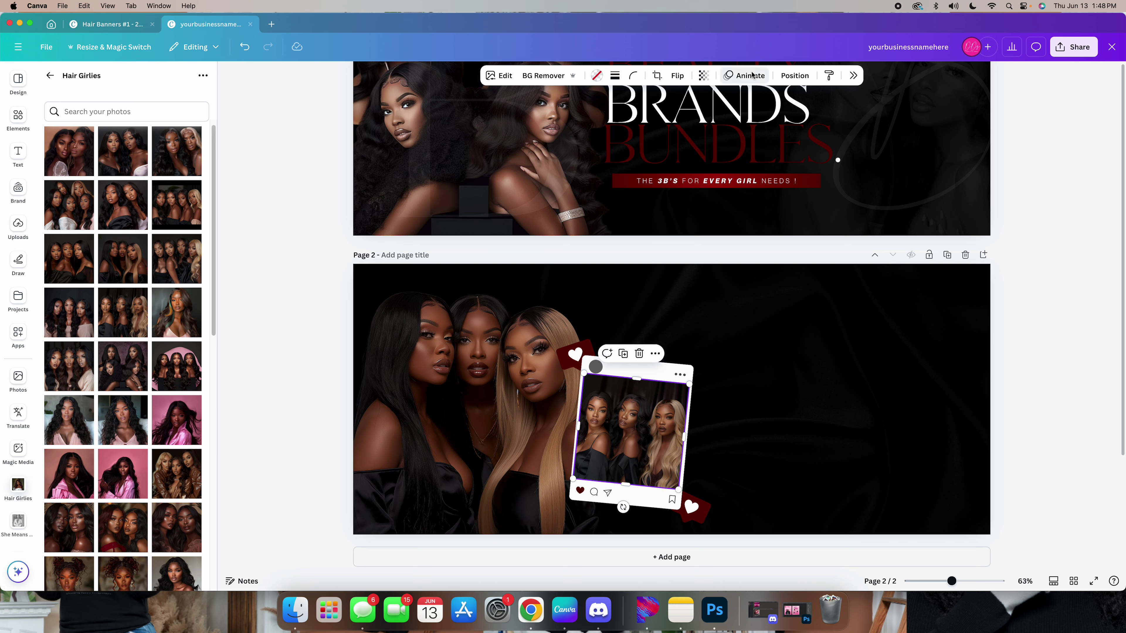
# - Layer the framed photo behind the Instagram post graphic
pyautogui.click(794, 75)
pyautogui.click(1080, 131)
pyautogui.click(1069, 398)
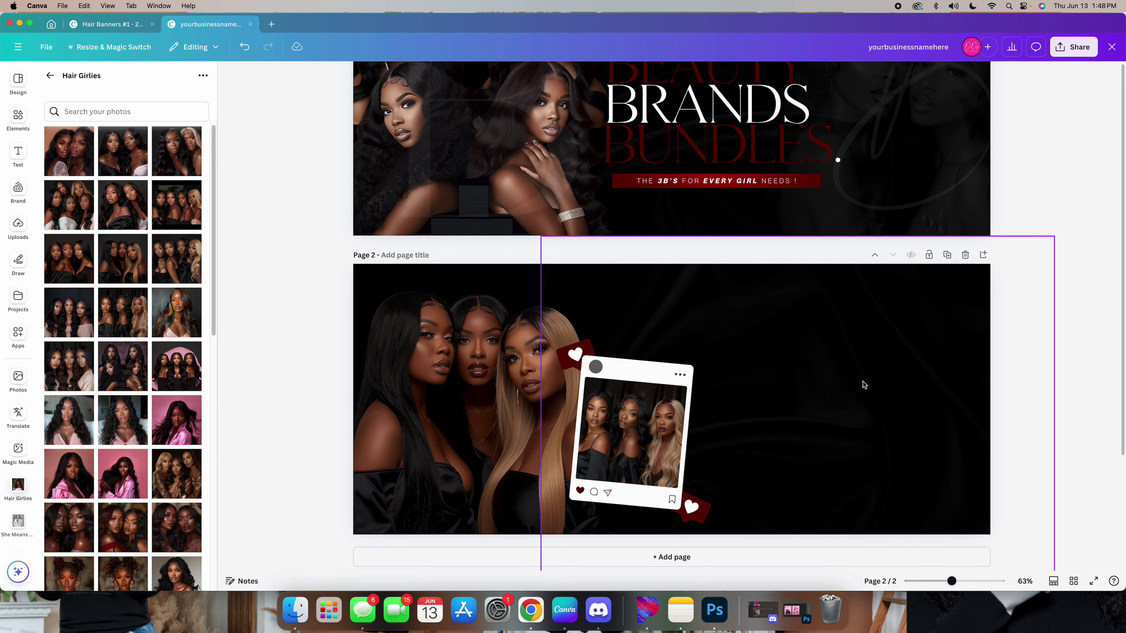
# - Add the heading HOW TO in the upper empty area beside the models and reduce its letter spacing to about -52
pyautogui.write('t')
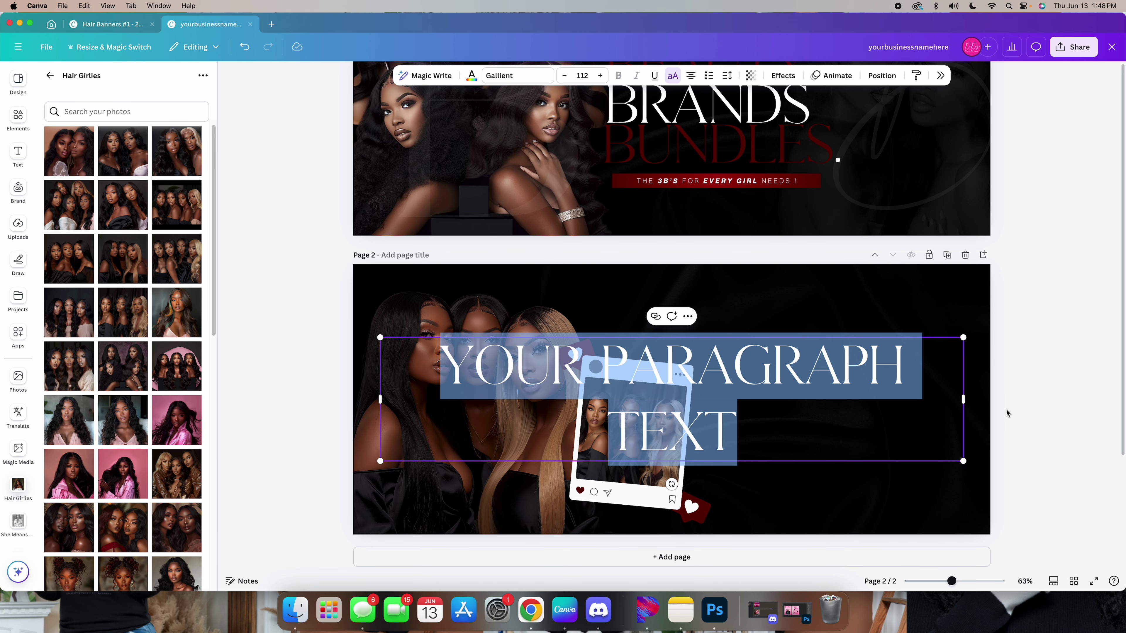
pyautogui.write('HOW TO')
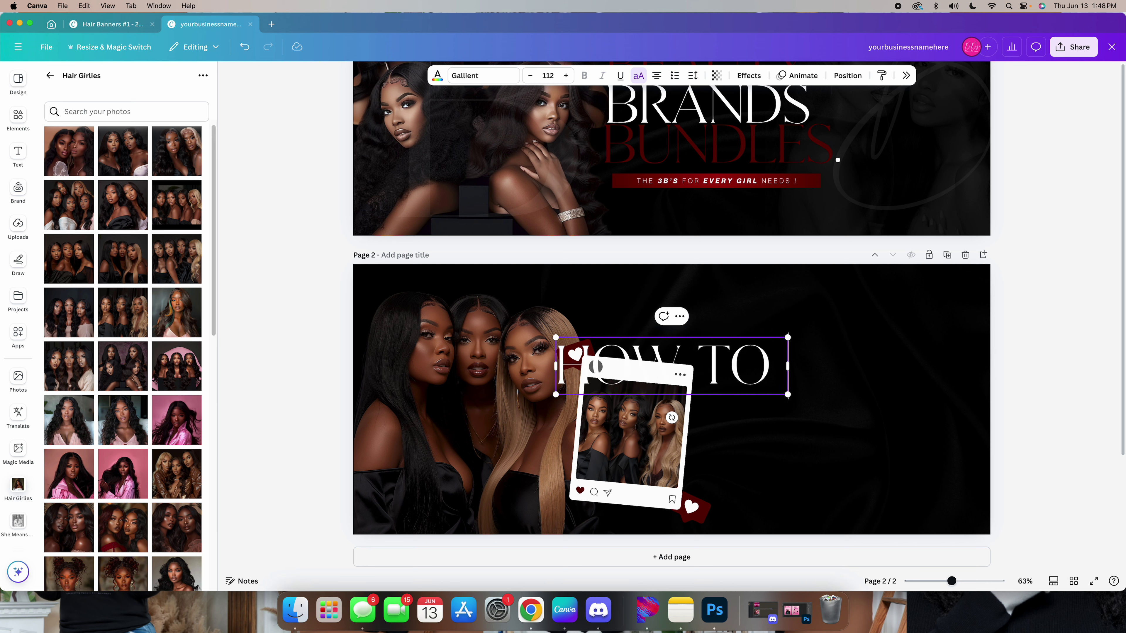
pyautogui.moveTo(709, 368); pyautogui.dragTo(869, 325)
pyautogui.click(732, 77)
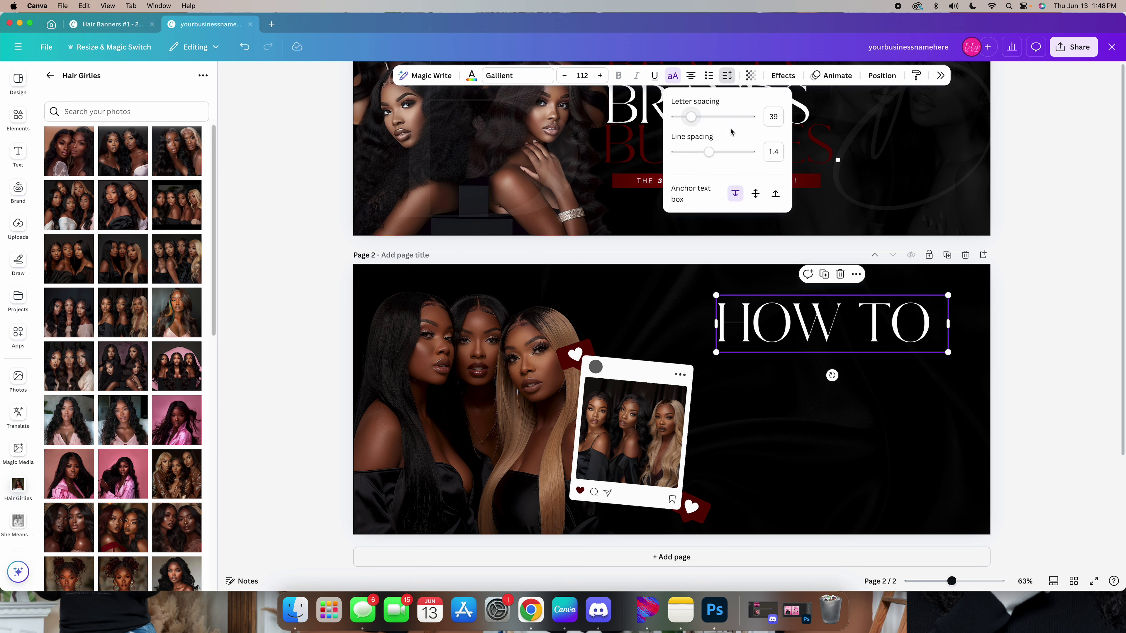
pyautogui.moveTo(689, 121); pyautogui.dragTo(683, 118)
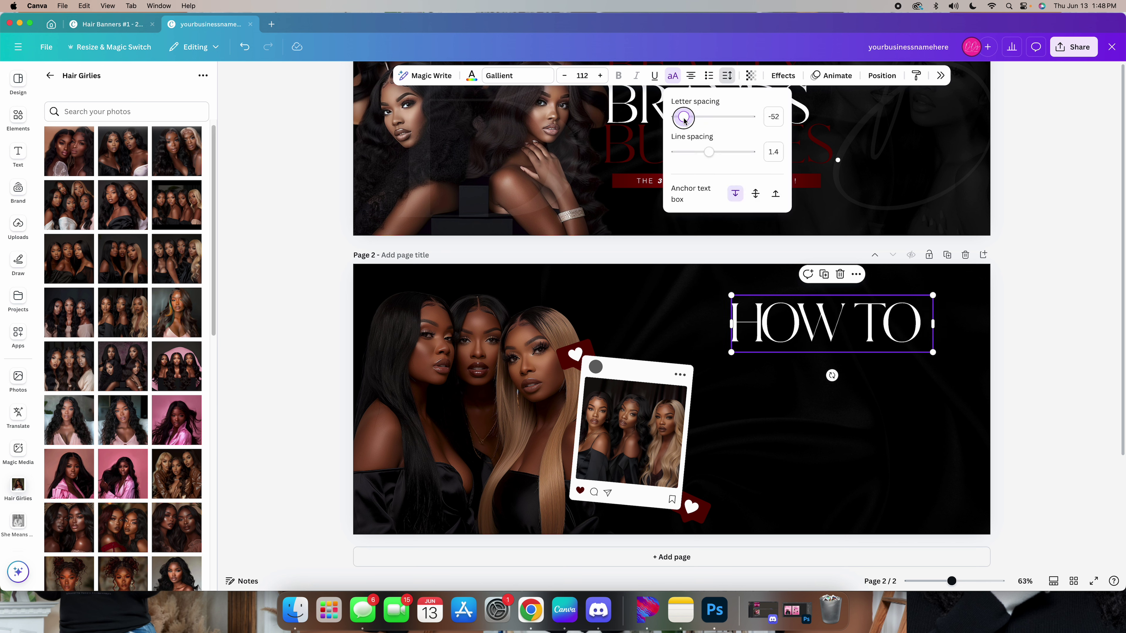
# - Recolor the HOW TO heading with the dark maroon document color
pyautogui.click(1079, 338)
pyautogui.press('Escape')
pyautogui.click(793, 325)
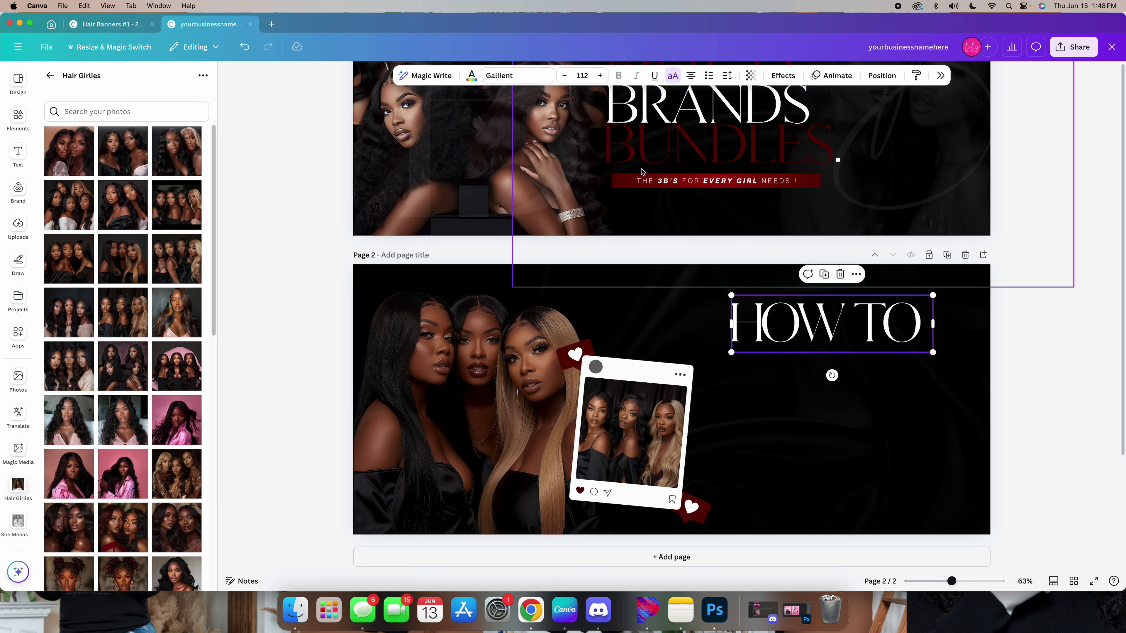
pyautogui.click(471, 75)
pyautogui.click(1047, 152)
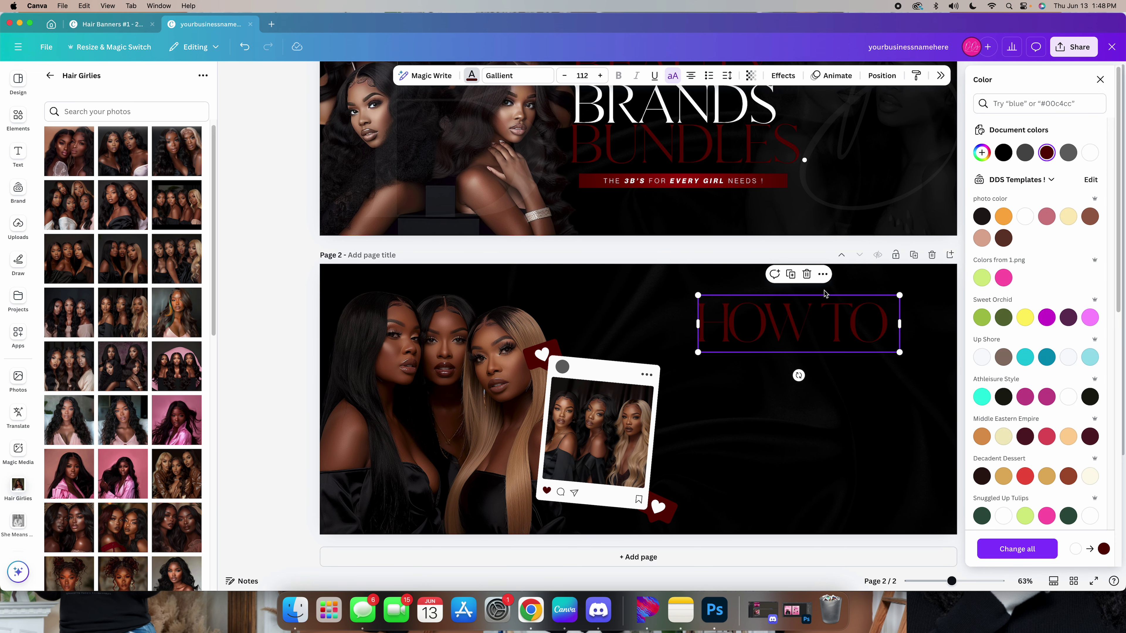
# - Duplicate the HOW TO heading, place the copy directly below it and change its text to CARE FOR
pyautogui.click(790, 274)
pyautogui.moveTo(789, 316); pyautogui.dragTo(783, 370)
pyautogui.doubleClick(783, 369)
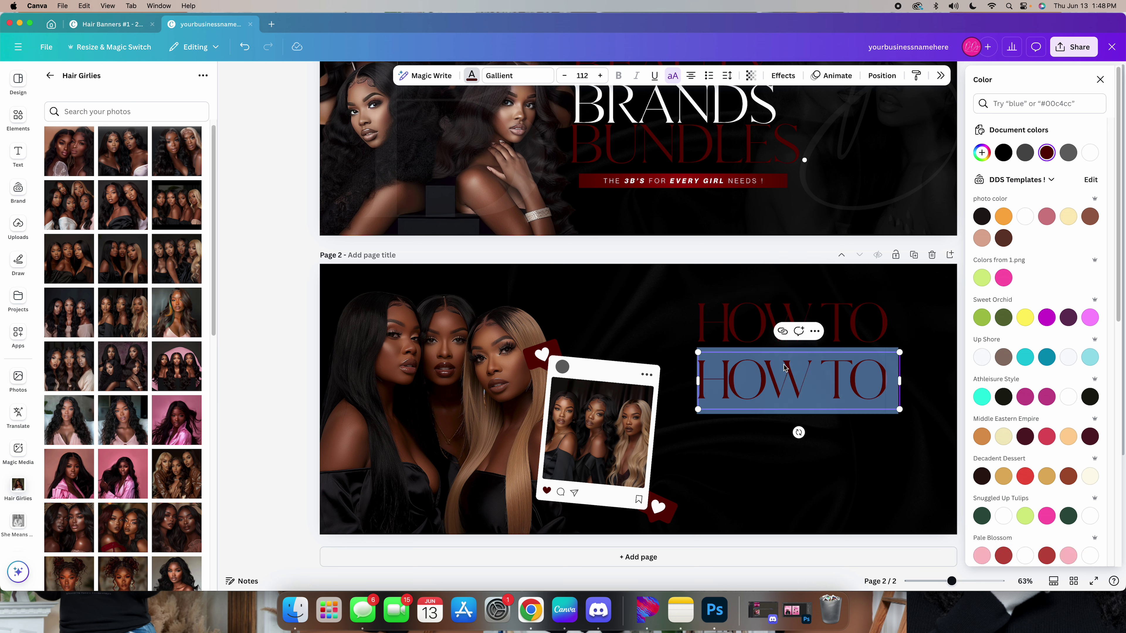
pyautogui.write('CARE FOR')
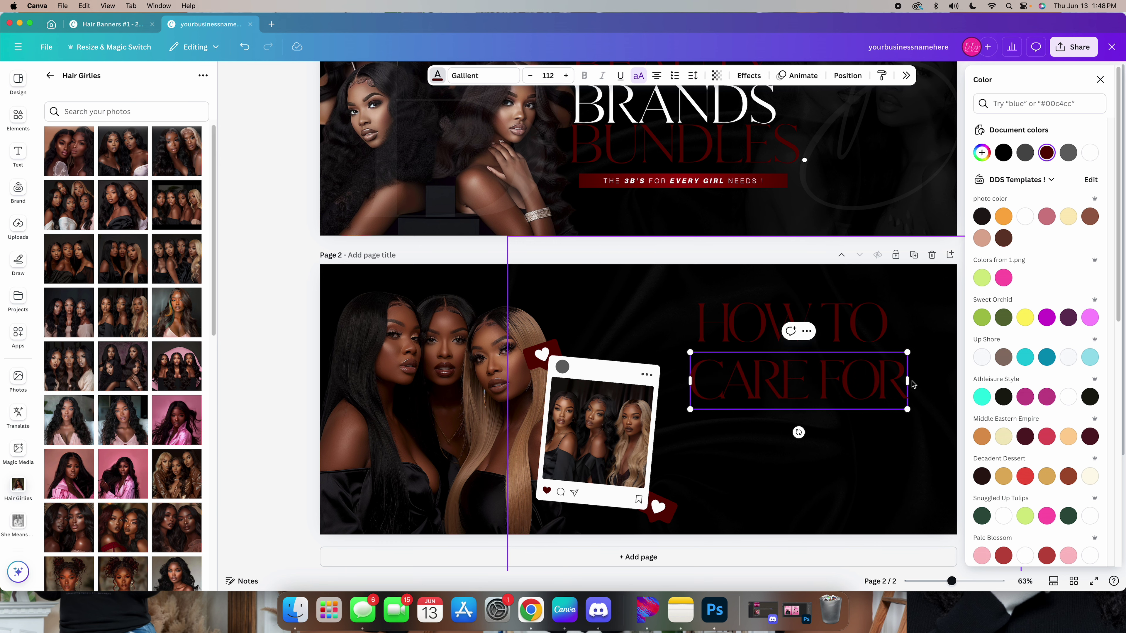
pyautogui.press('Escape')
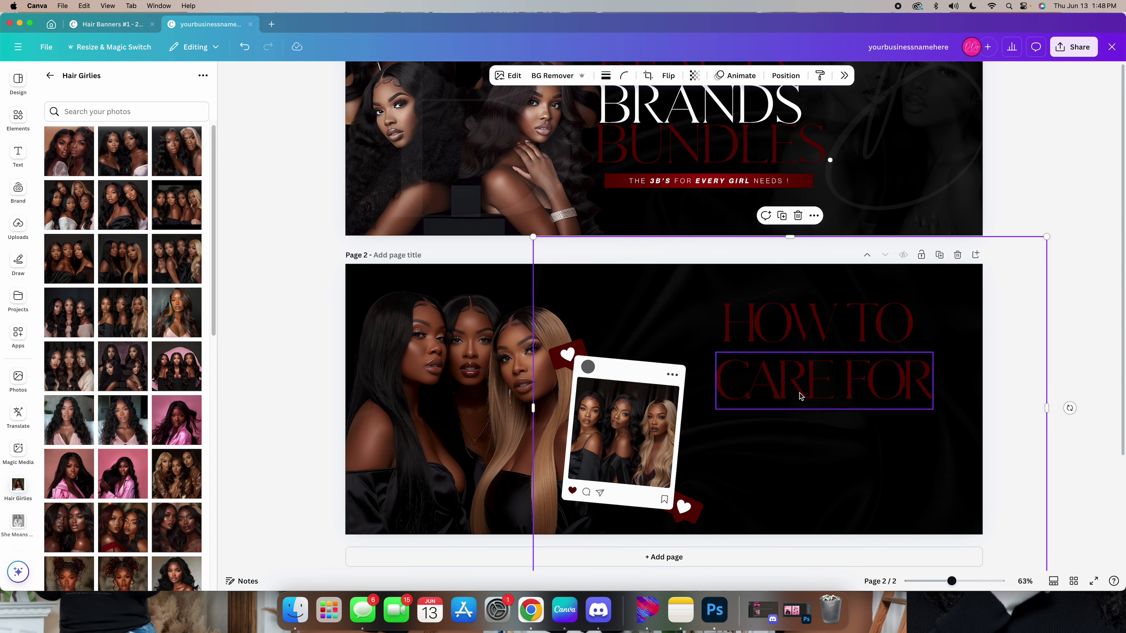
# - Color the CARE FOR heading white and move it up so it slightly overlaps the HOW TO line
pyautogui.click(472, 78)
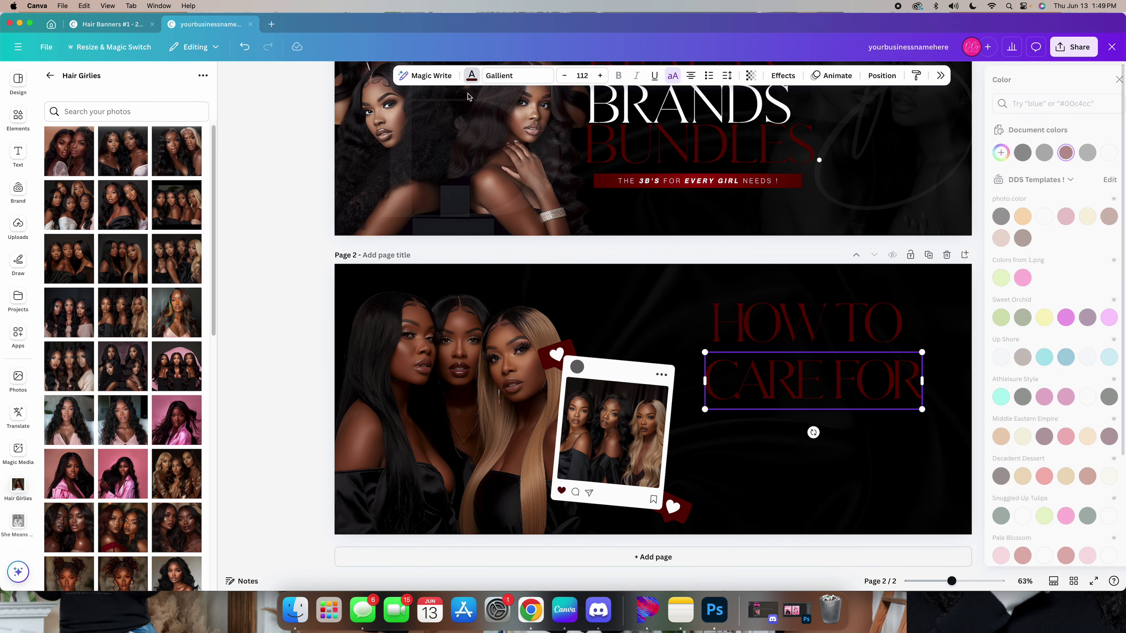
pyautogui.click(1090, 152)
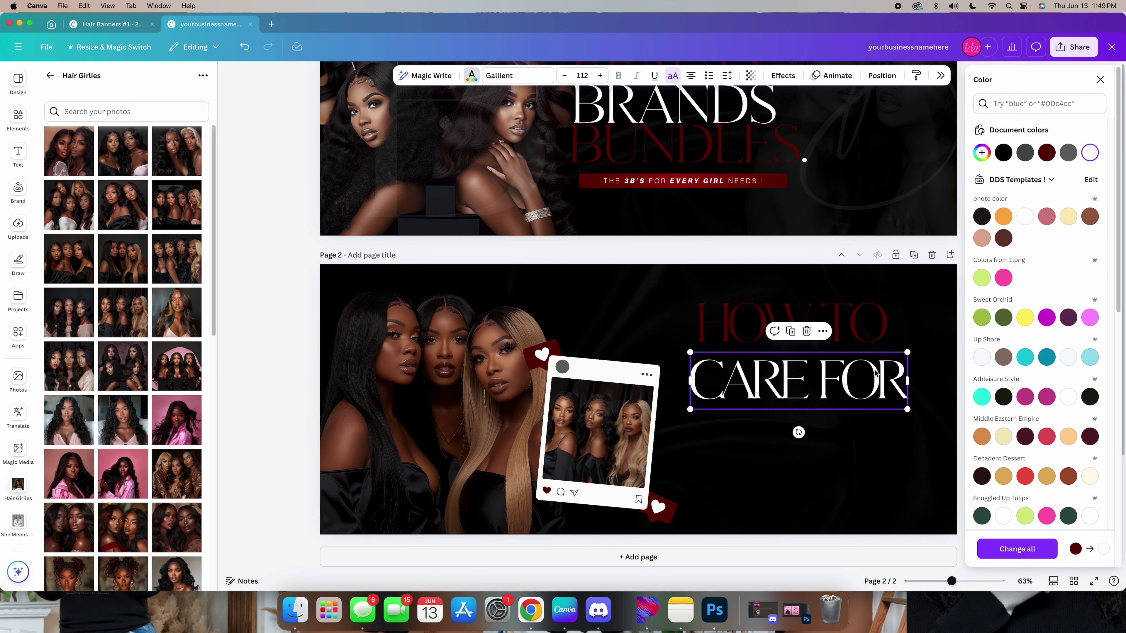
pyautogui.moveTo(790, 383); pyautogui.dragTo(790, 367)
pyautogui.click(282, 294)
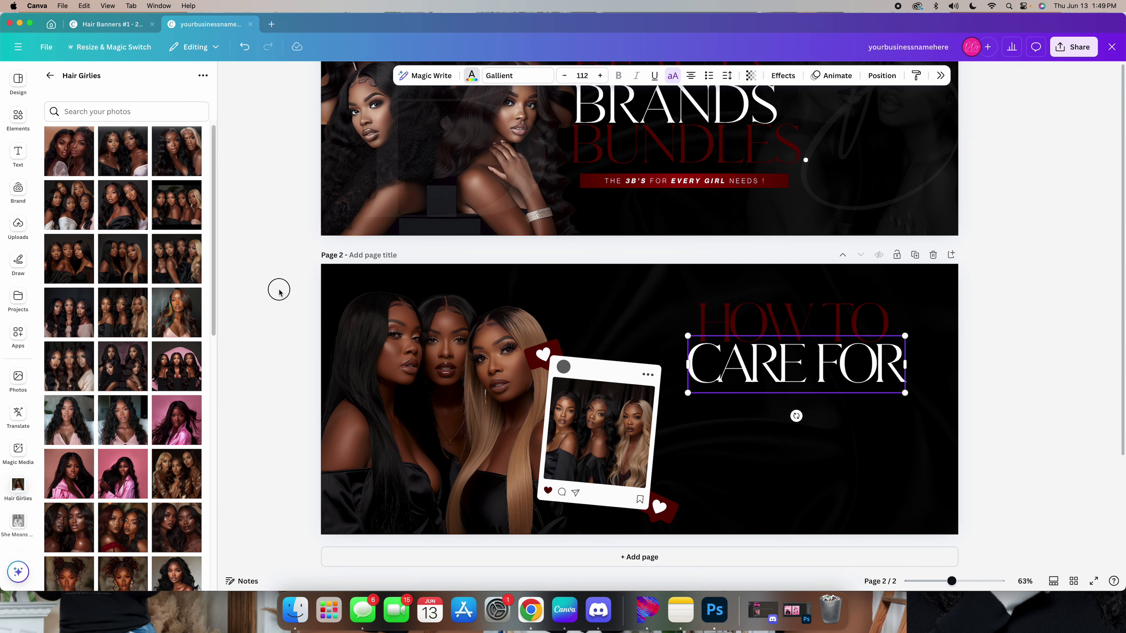
# - Duplicate the maroon gradient bar from the first banner and place the copy just beneath CARE FOR
pyautogui.click(616, 182)
pyautogui.click(709, 156)
pyautogui.moveTo(672, 189); pyautogui.dragTo(787, 395)
pyautogui.click(1064, 409)
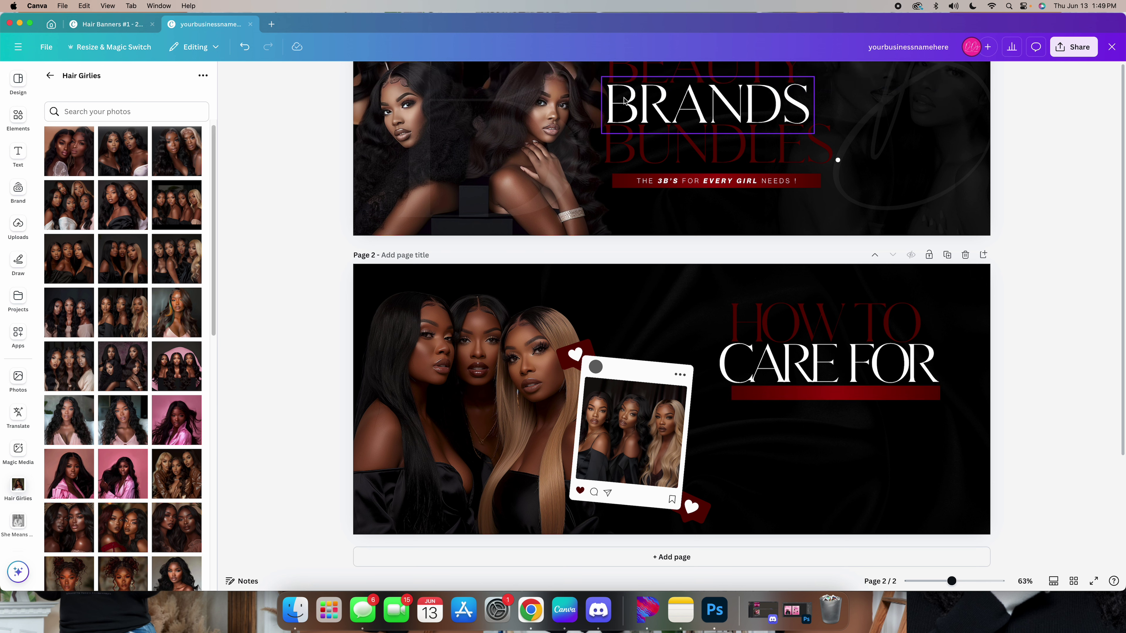
# - Duplicate the first banner's tagline onto the new bar and change its text to YOUR LUXURY BUNDLES AT HOME
pyautogui.click(651, 183)
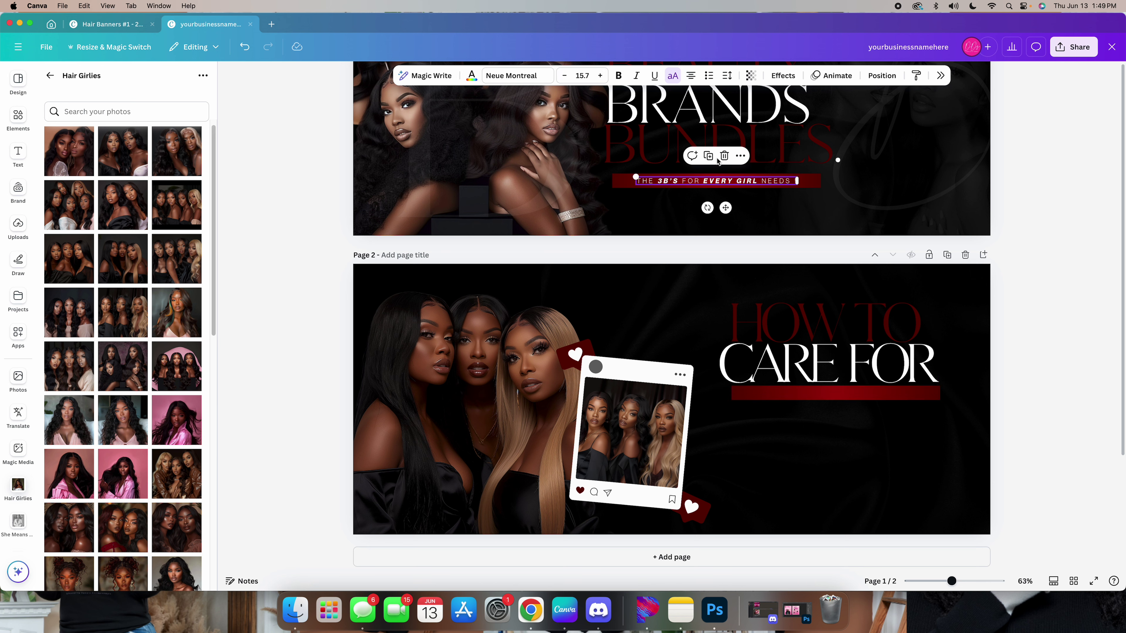
pyautogui.click(708, 156)
pyautogui.moveTo(719, 190); pyautogui.dragTo(833, 397)
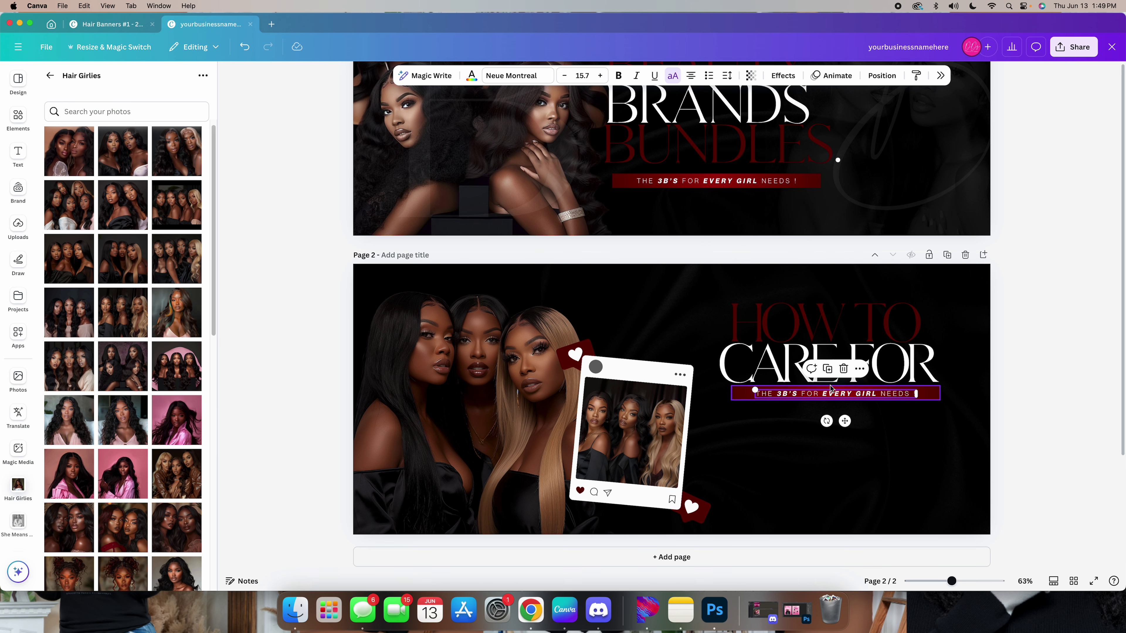
pyautogui.doubleClick(829, 389)
pyautogui.write('YO')
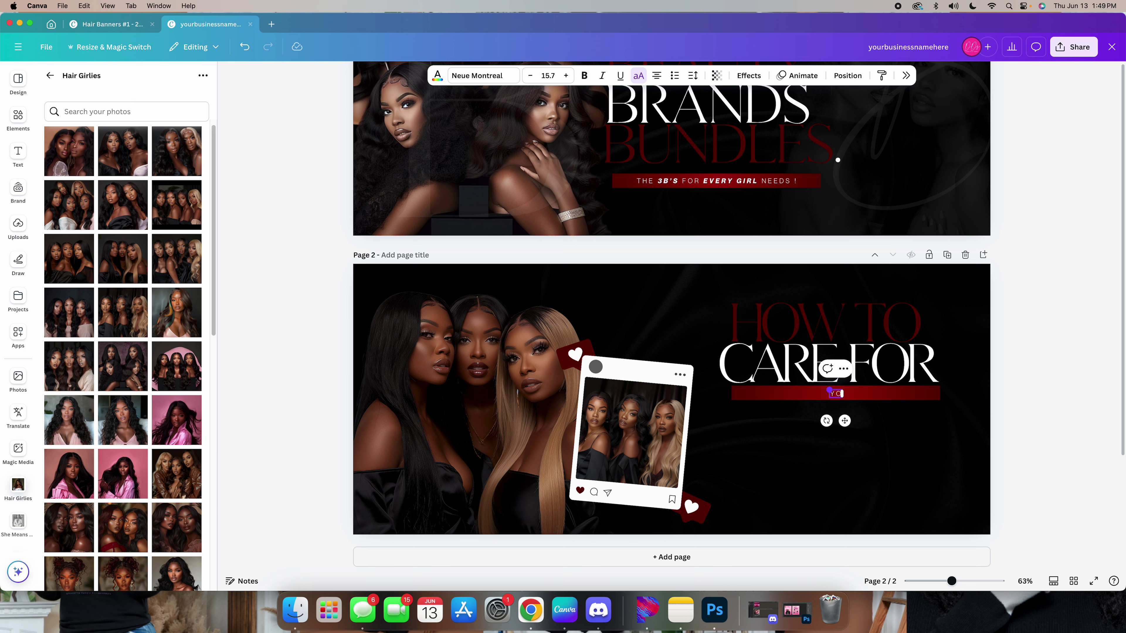
pyautogui.write('UR LUXURY BUNDLES')
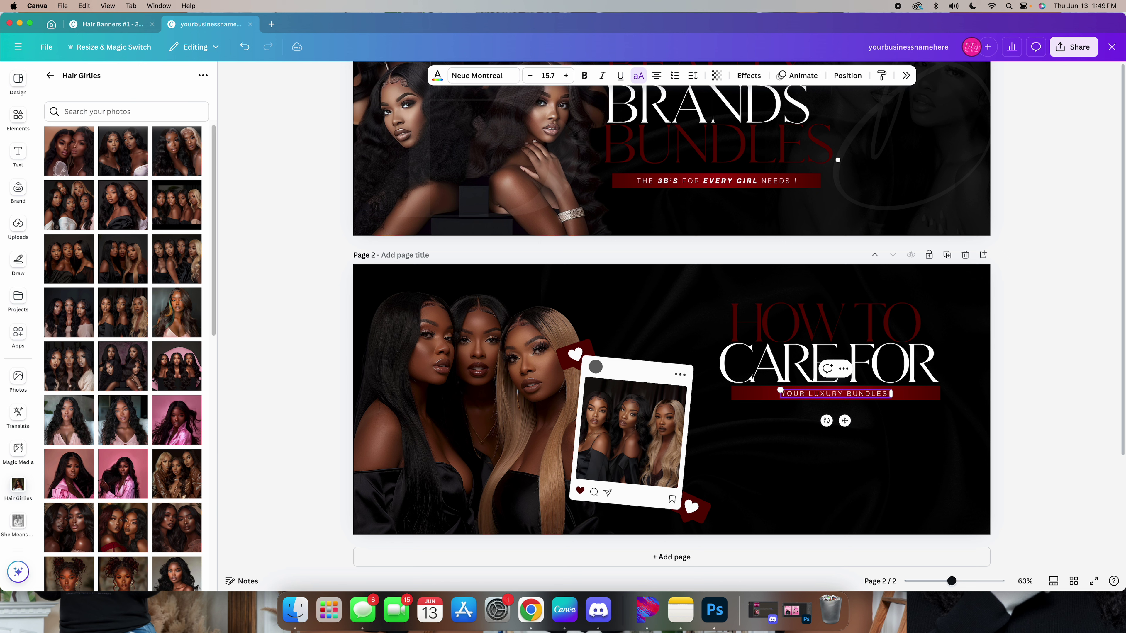
pyautogui.press('BackSpace')
pyautogui.write('AT HOME')
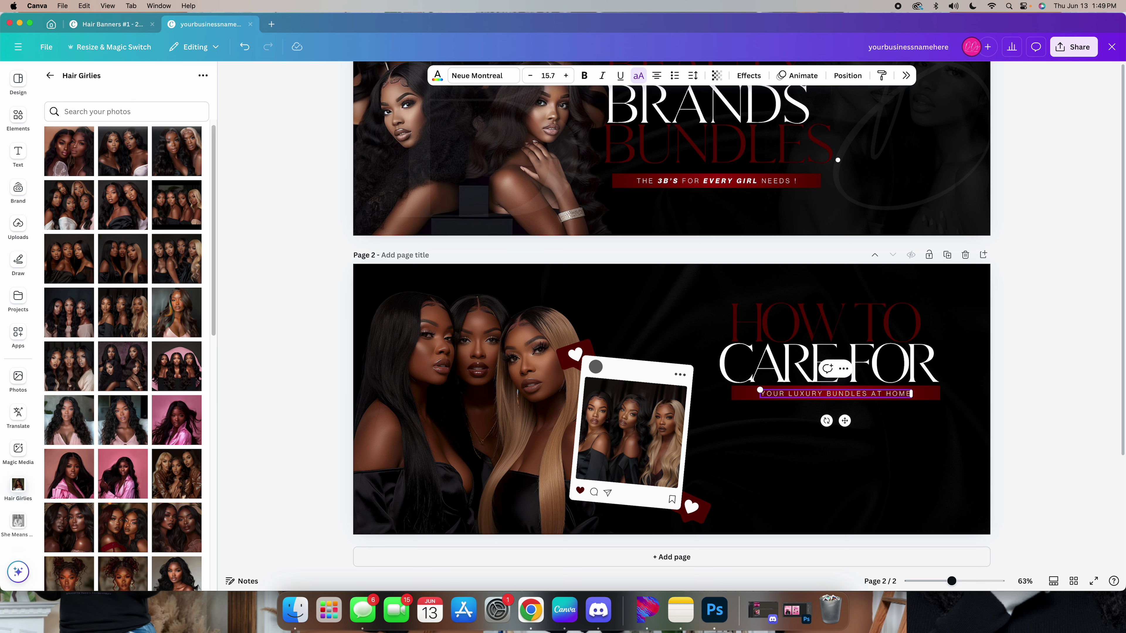
# - Make the word HOME in the second banner's tagline bold and italic
pyautogui.doubleClick(894, 395)
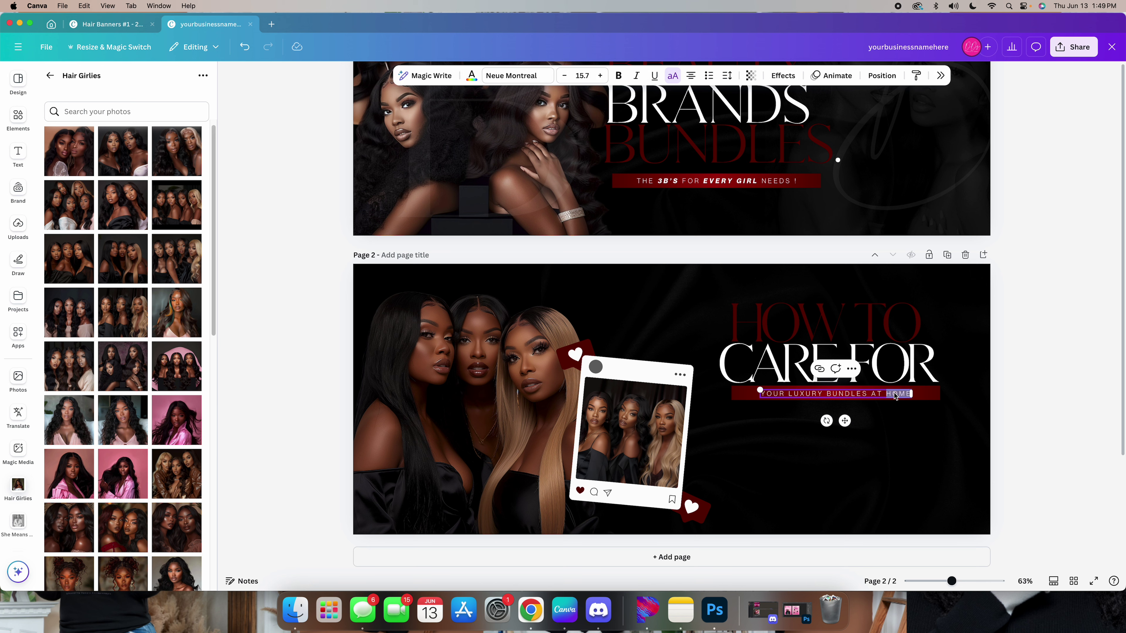
pyautogui.click(619, 78)
pyautogui.click(636, 76)
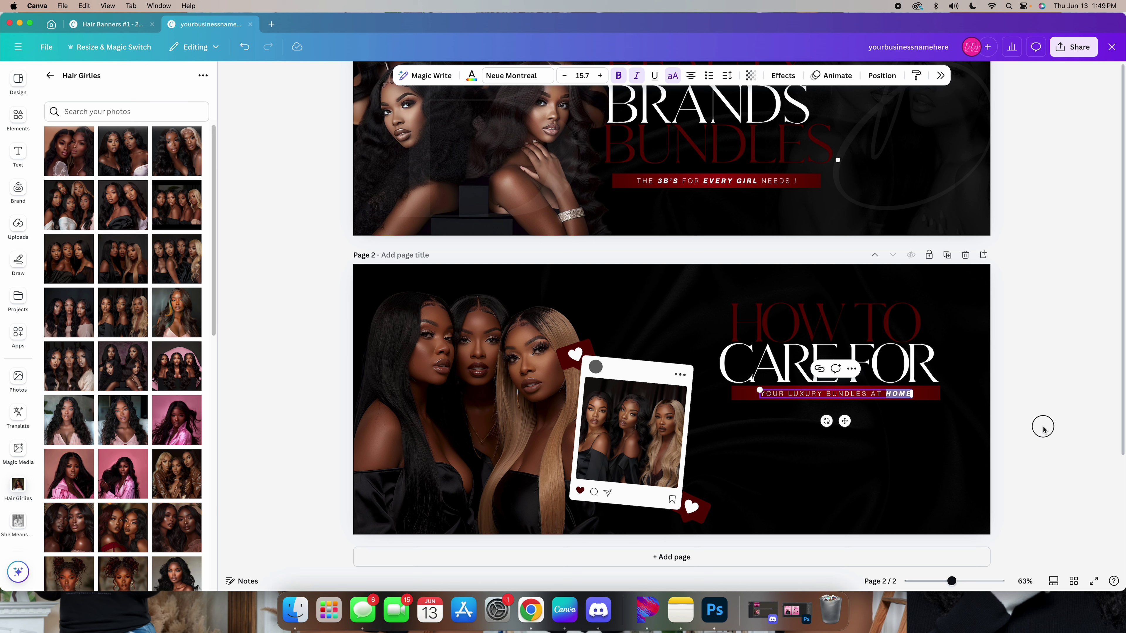
pyautogui.click(1043, 427)
# - Reduce the new tagline's letter spacing to 200, then enlarge the text and center it on the bar
pyautogui.click(856, 392)
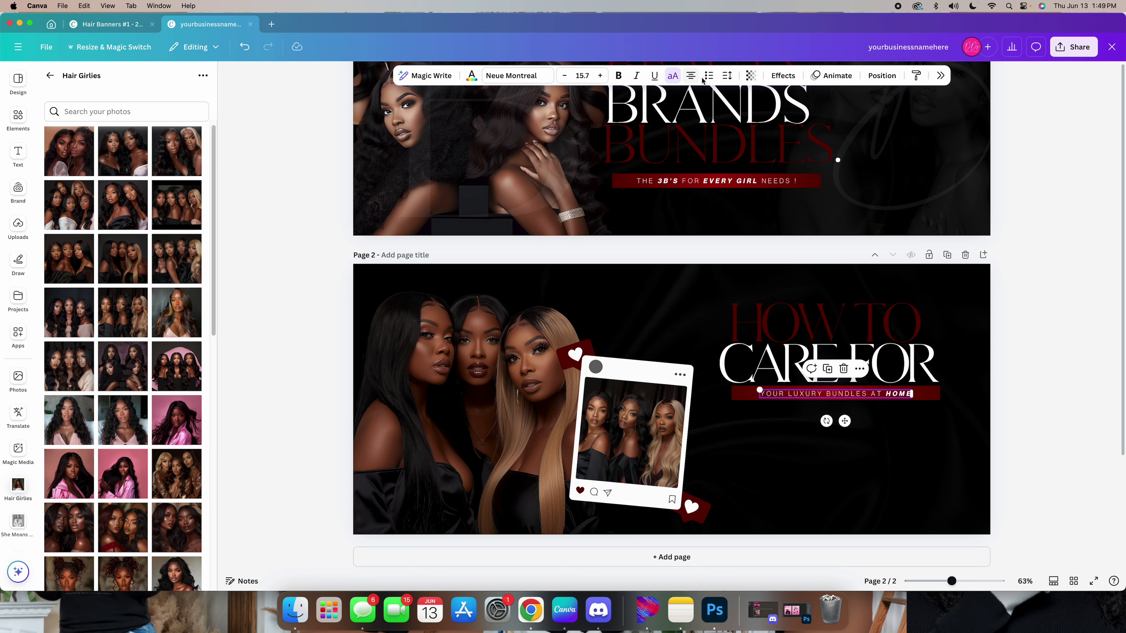
pyautogui.click(727, 75)
pyautogui.moveTo(714, 116); pyautogui.dragTo(704, 117)
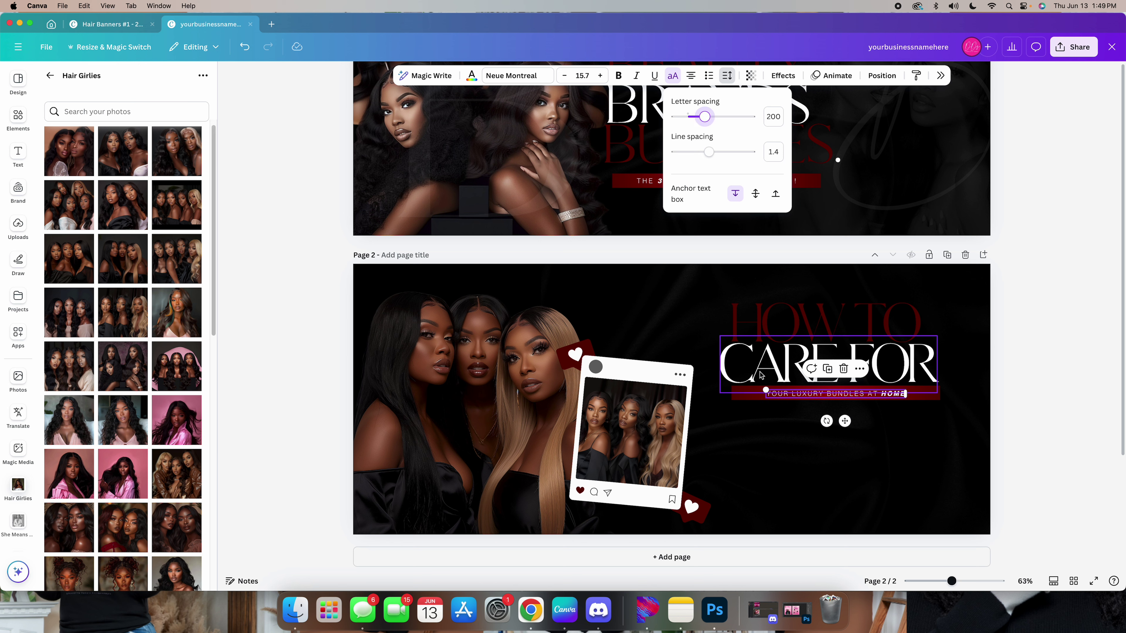
pyautogui.moveTo(766, 390); pyautogui.dragTo(748, 389)
pyautogui.moveTo(835, 421); pyautogui.dragTo(844, 421)
pyautogui.click(1060, 358)
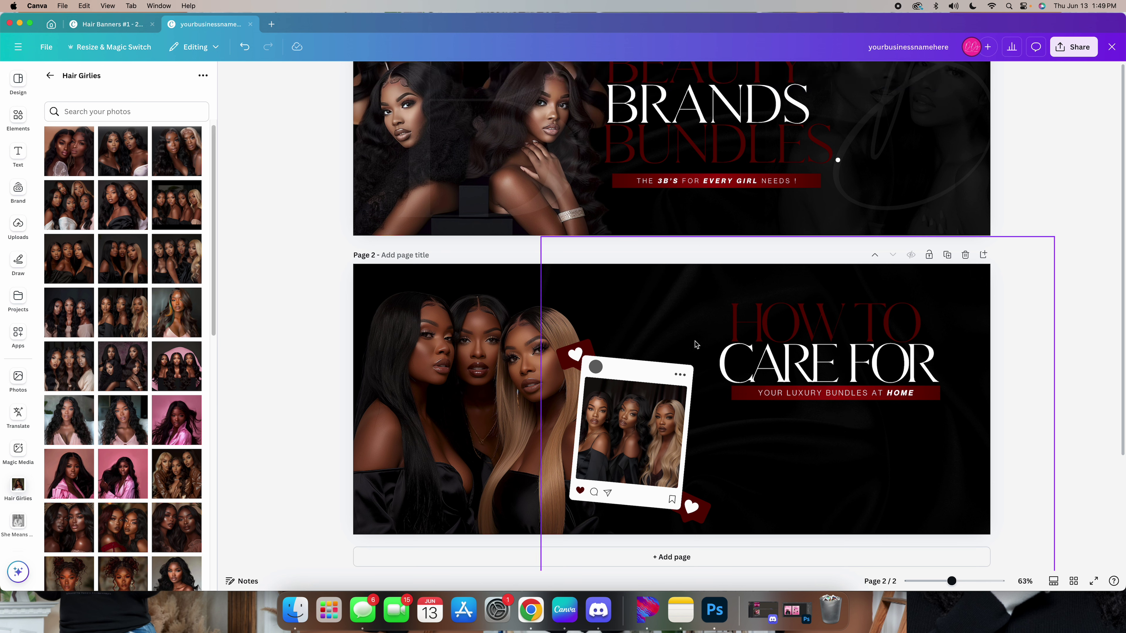
# - Duplicate the tagline's maroon bar, place the copy below and stretch it vertically into a large rectangle
pyautogui.click(736, 396)
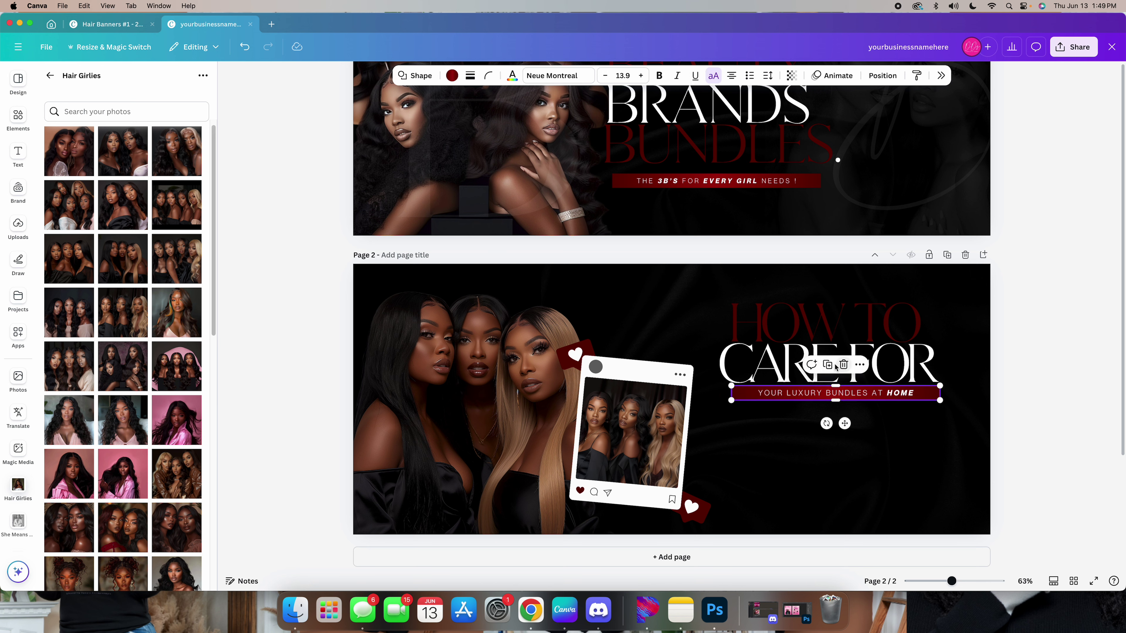
pyautogui.doubleClick(764, 401)
pyautogui.moveTo(763, 400); pyautogui.dragTo(759, 455)
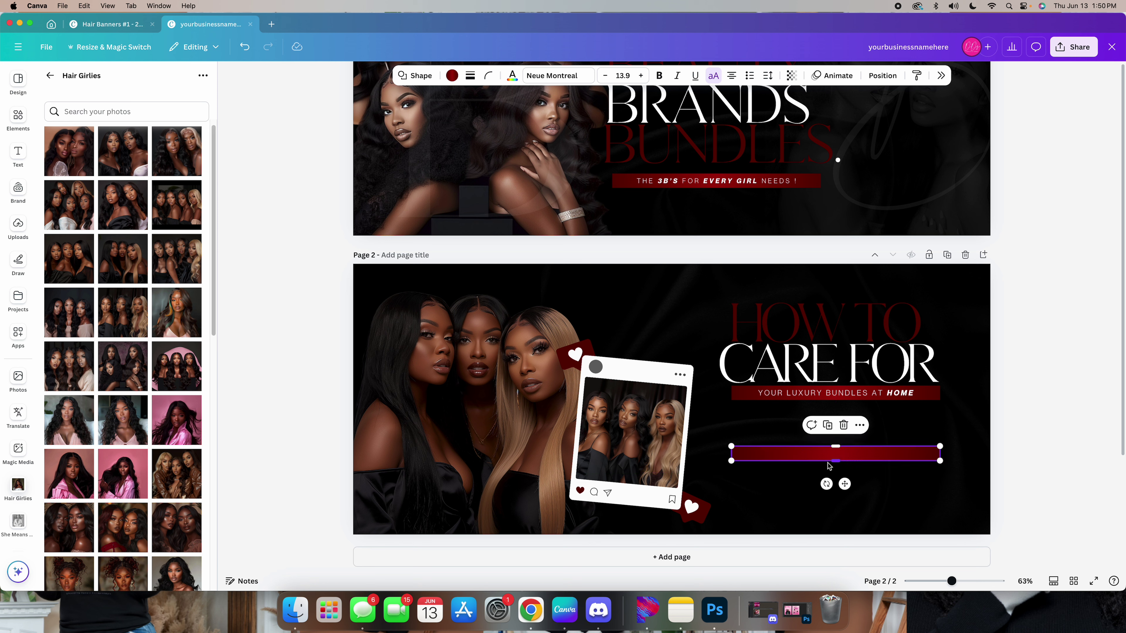
pyautogui.moveTo(835, 463)
pyautogui.mouseDown()
pyautogui.moveTo(844, 532)
pyautogui.moveTo(841, 464)
pyautogui.moveTo(834, 503)
pyautogui.moveTo(829, 473)
pyautogui.mouseUp()
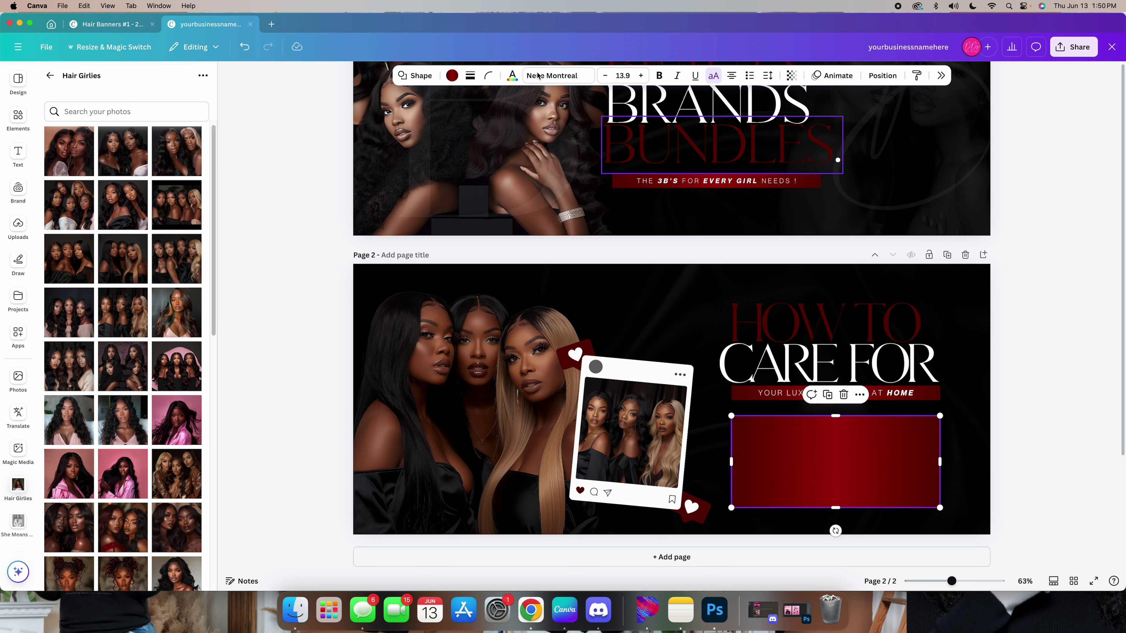
pyautogui.click(280, 259)
pyautogui.click(780, 443)
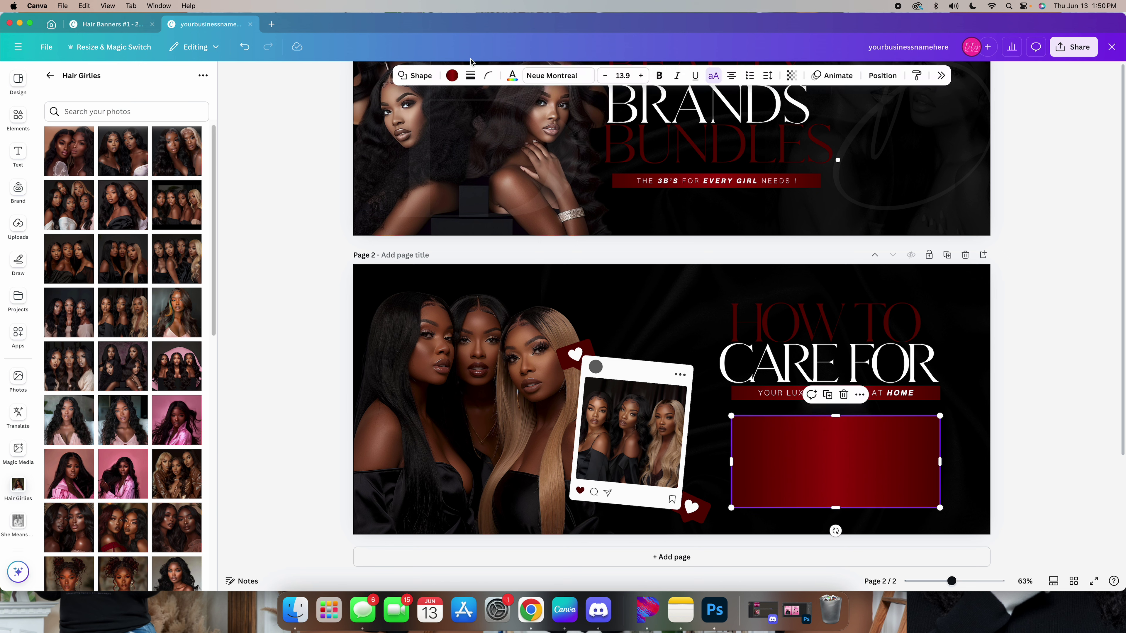
# - Set the large maroon rectangle's corner rounding to 5
pyautogui.click(470, 75)
pyautogui.click(489, 78)
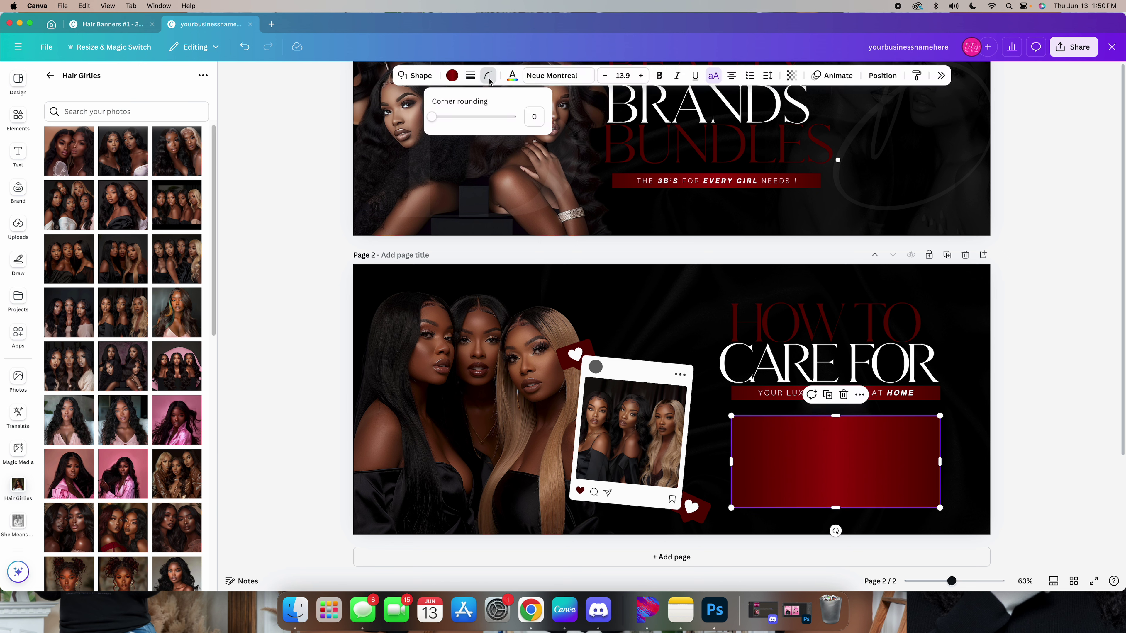
pyautogui.moveTo(432, 117); pyautogui.dragTo(436, 118)
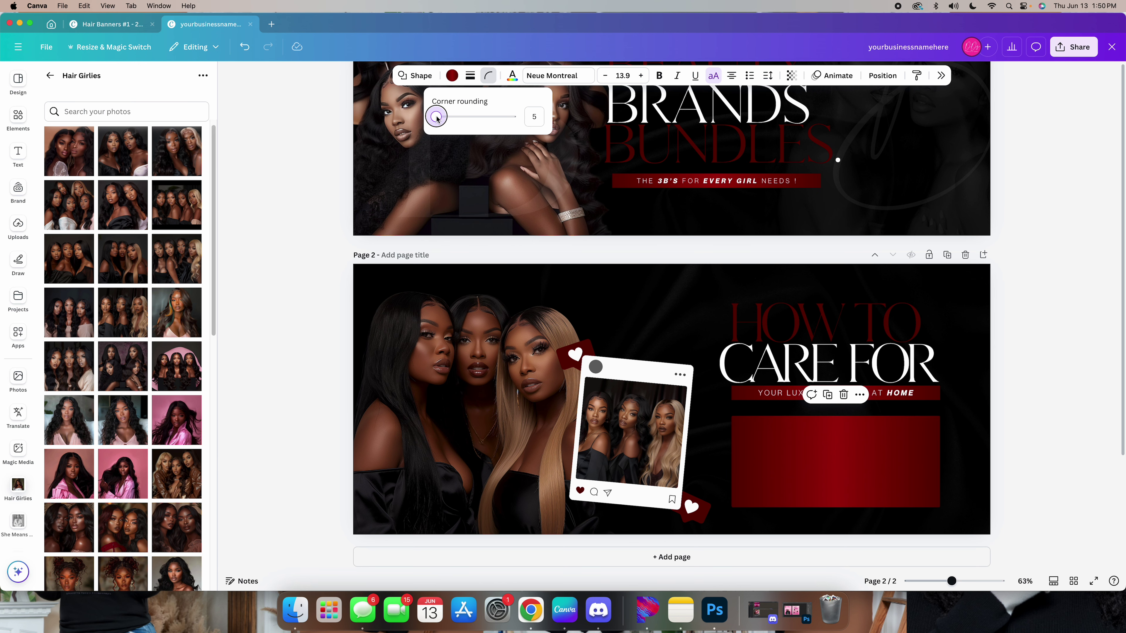
# - Give the large maroon rectangle a solid white border with a weight of 4
pyautogui.click(470, 76)
pyautogui.click(441, 106)
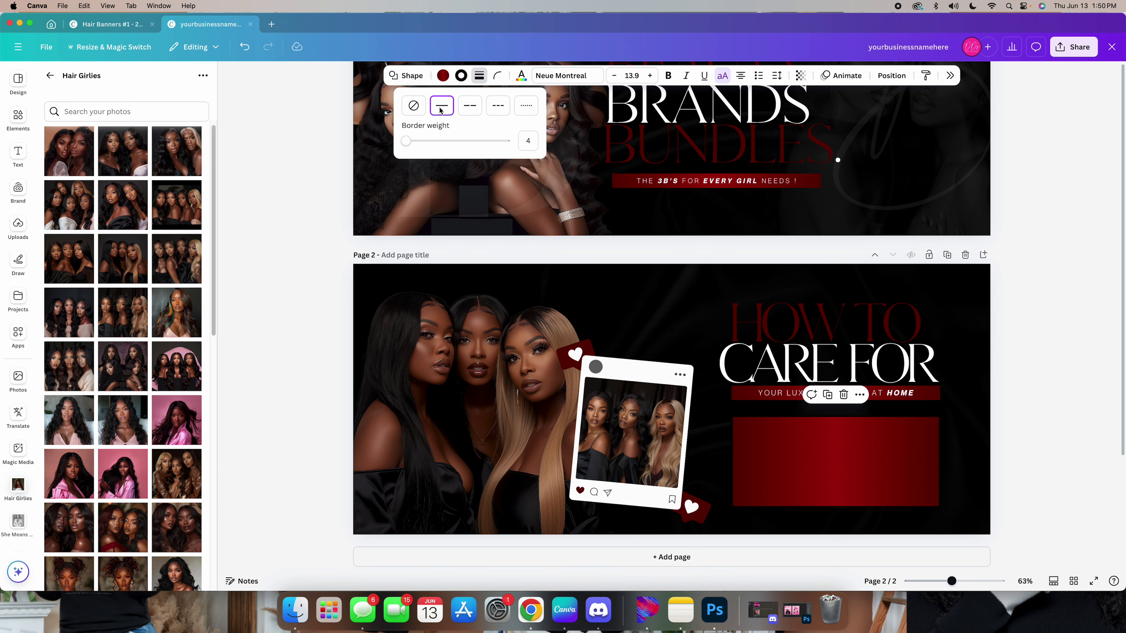
pyautogui.click(461, 76)
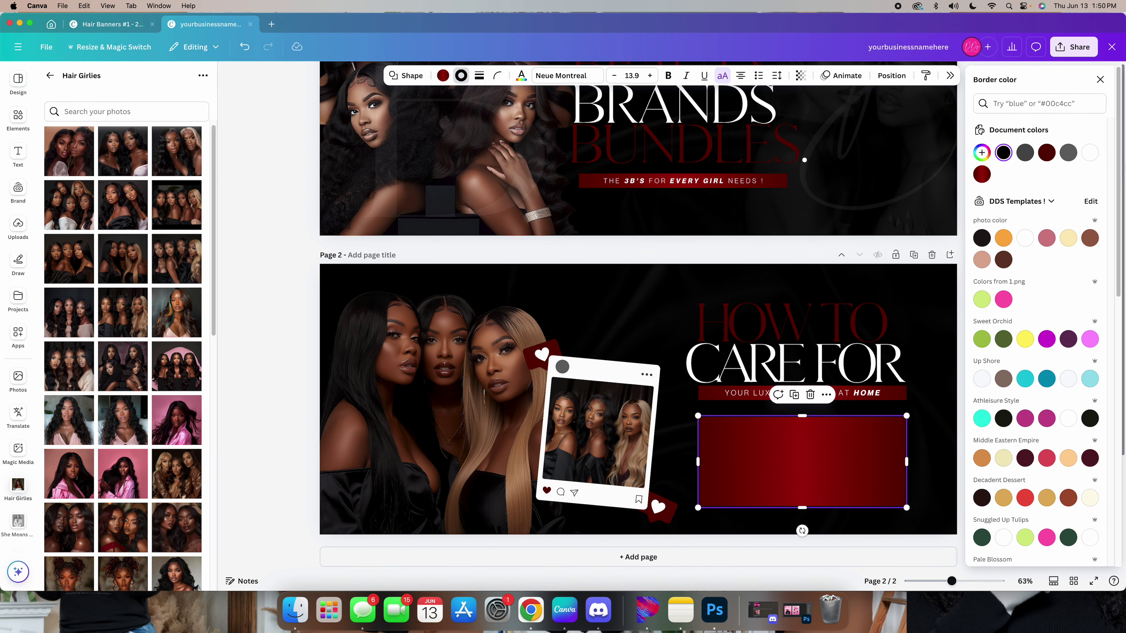
pyautogui.click(1090, 152)
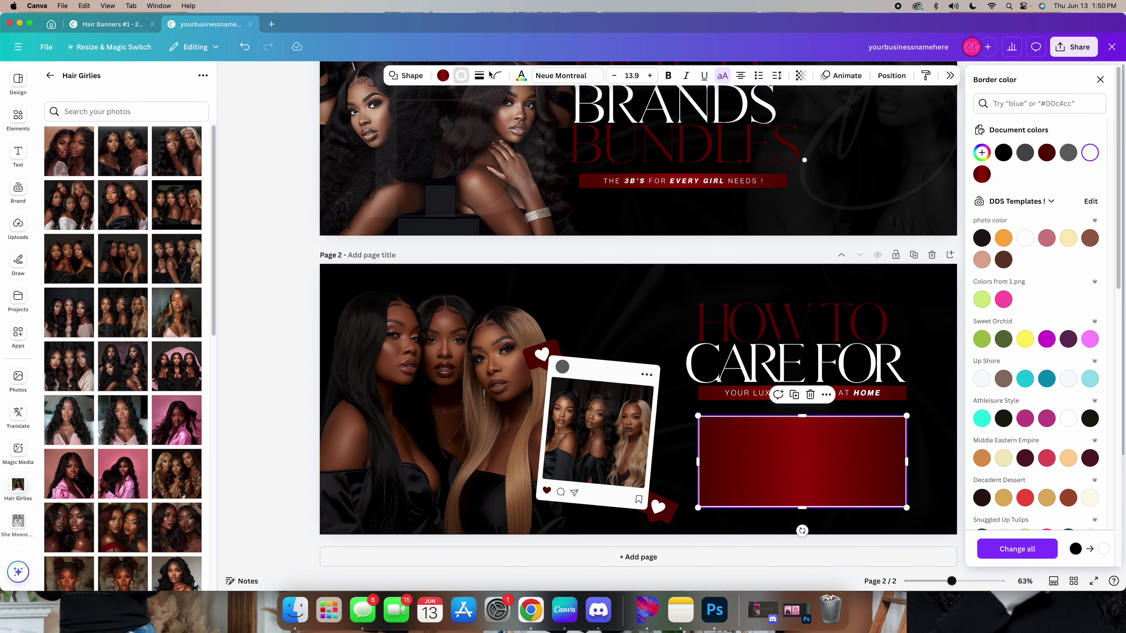
pyautogui.click(497, 75)
pyautogui.press('Escape')
pyautogui.click(1100, 79)
pyautogui.click(1033, 371)
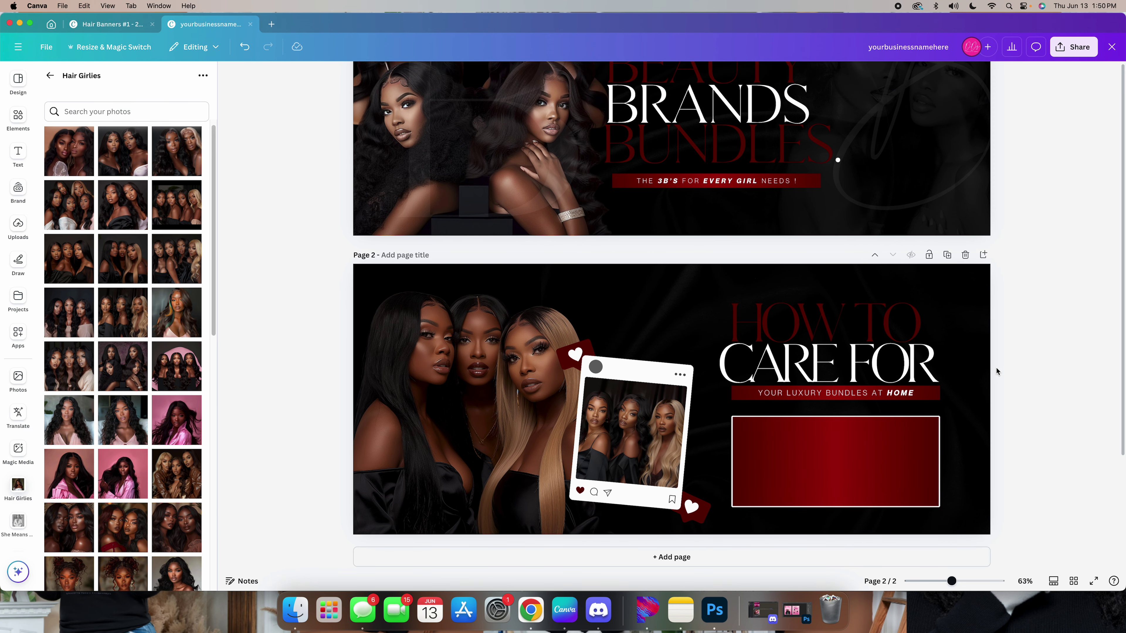
# - Generate one placeholder paragraph with the CanLorem app, add it to the design and place it inside the maroon rectangle
pyautogui.scroll(-5, 18, 354)
pyautogui.scroll(-8, 18, 448)
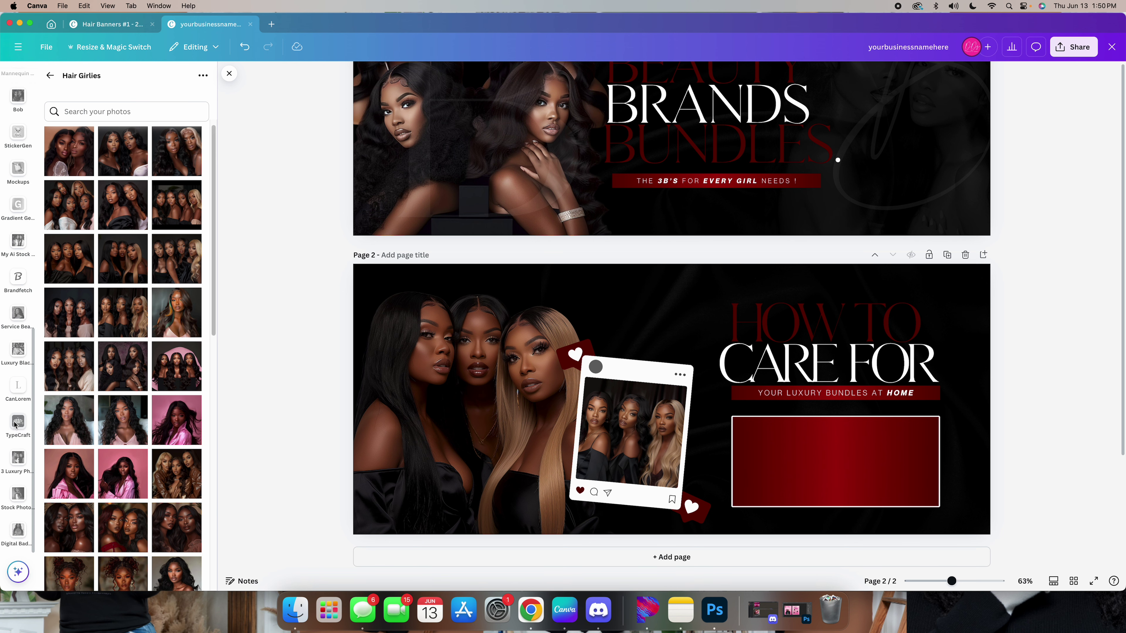
pyautogui.click(19, 384)
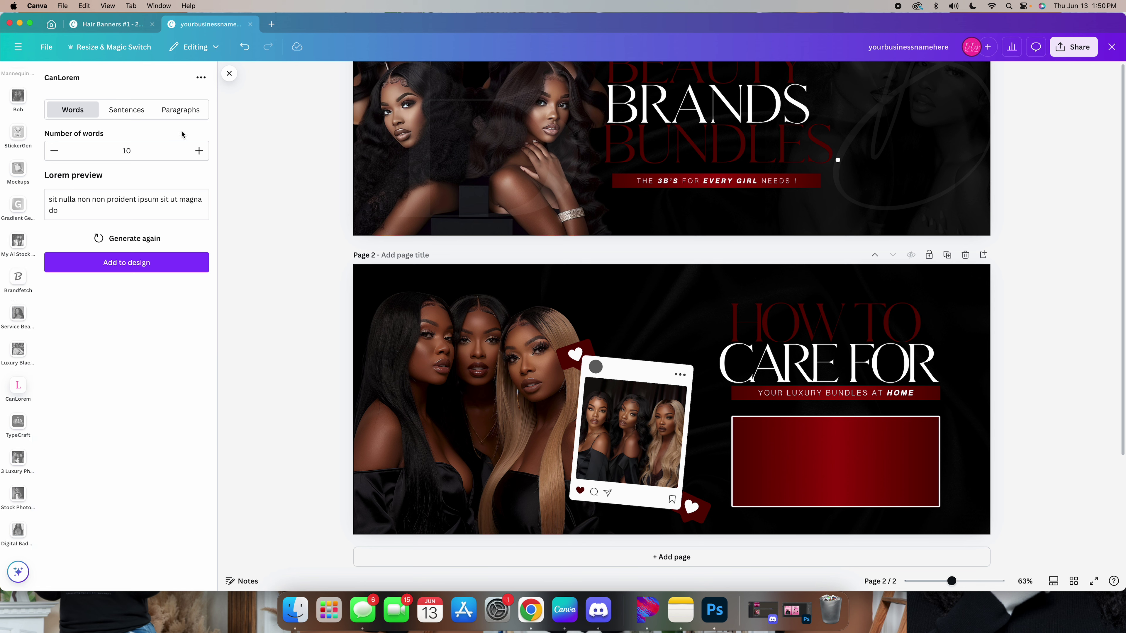
pyautogui.click(193, 106)
pyautogui.click(126, 307)
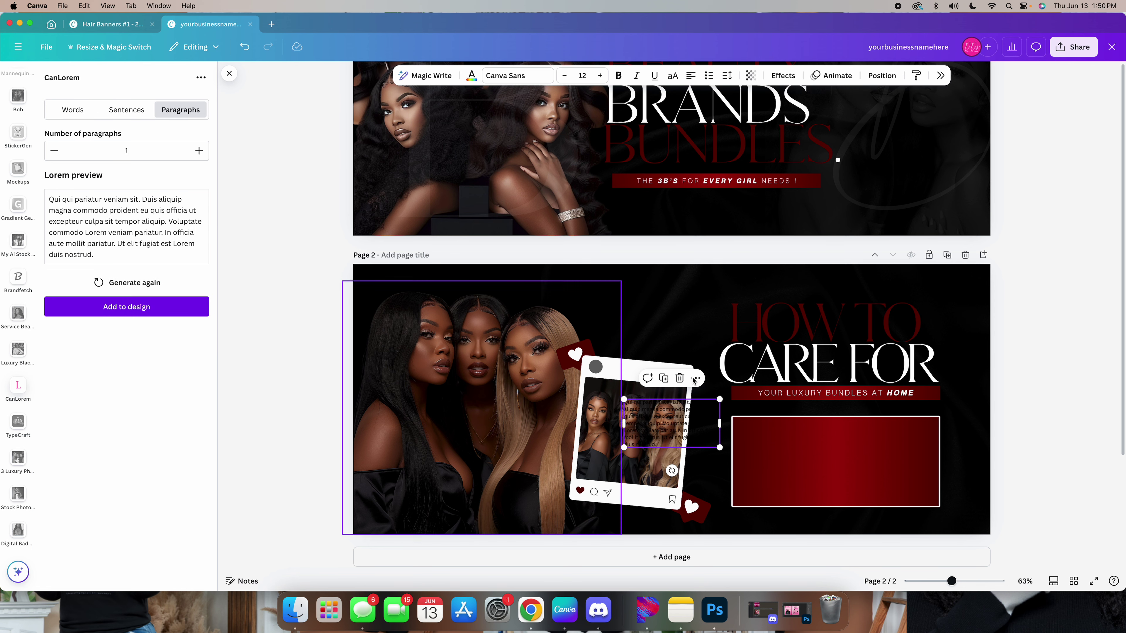
pyautogui.click(924, 477)
pyautogui.moveTo(646, 422); pyautogui.dragTo(815, 456)
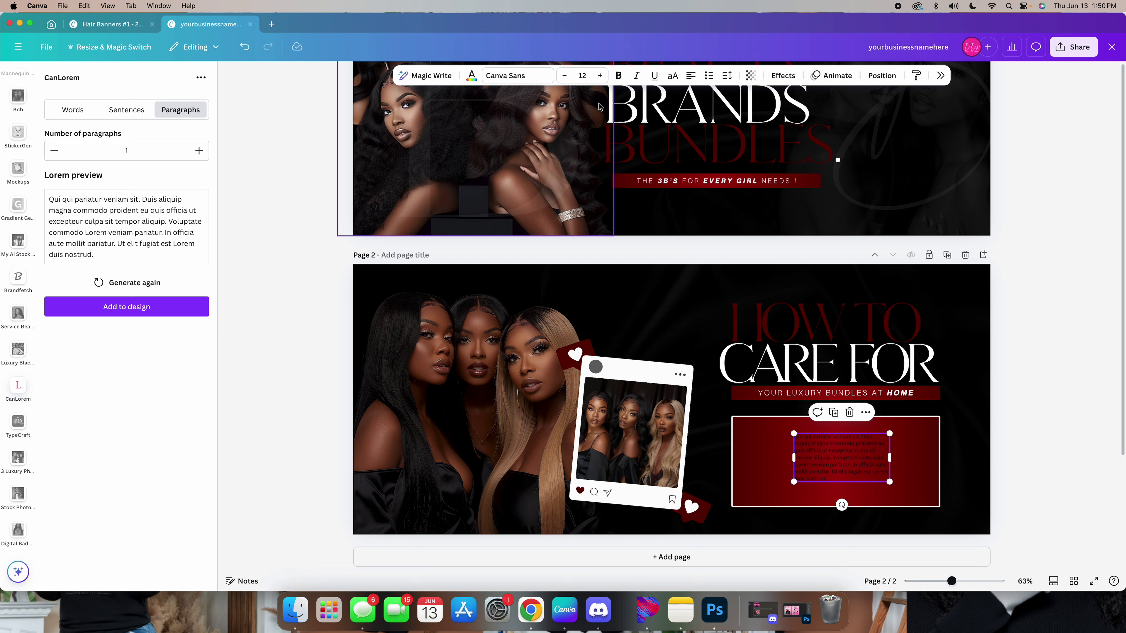
# - Format the placeholder paragraph in the maroon box as white, centred Neue Montreal text in a narrower text frame
pyautogui.click(471, 77)
pyautogui.click(1096, 157)
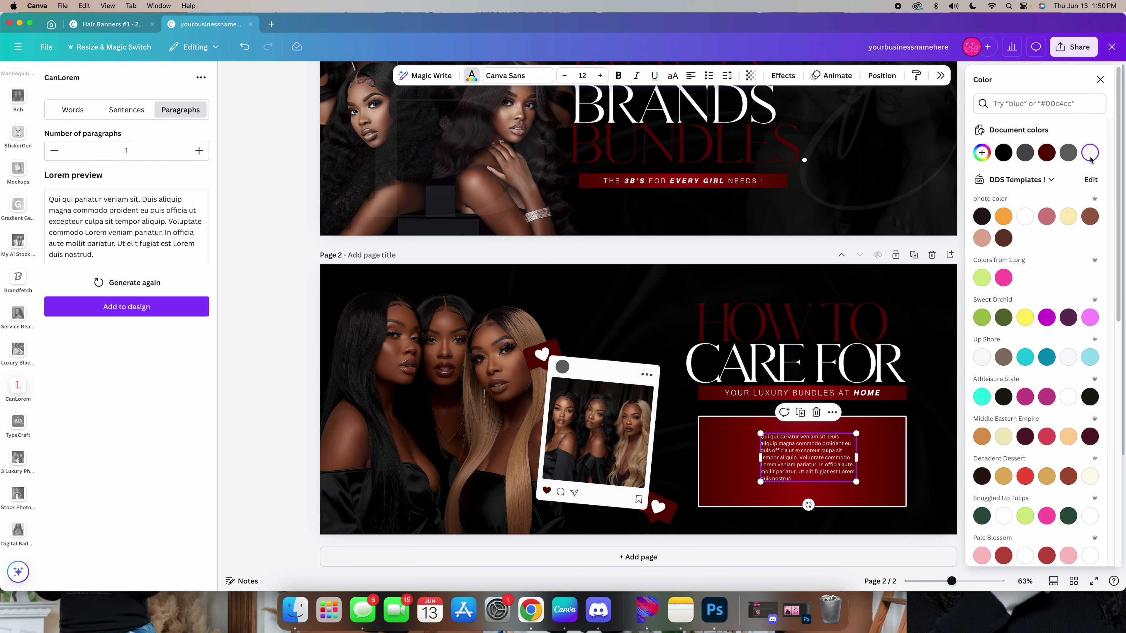
pyautogui.click(528, 79)
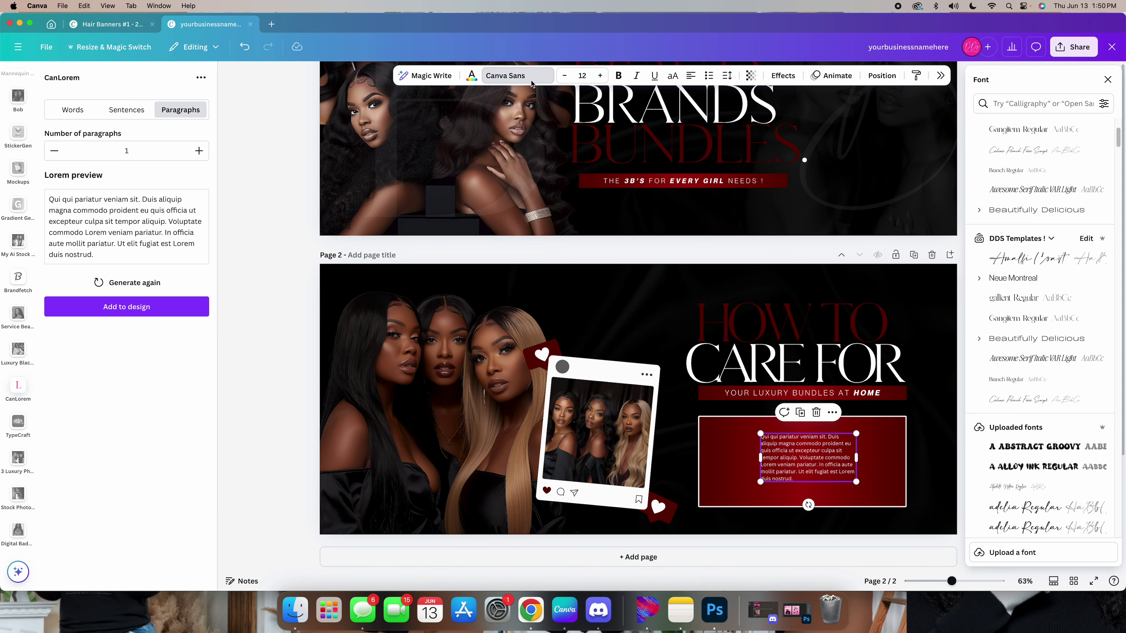
pyautogui.click(1047, 279)
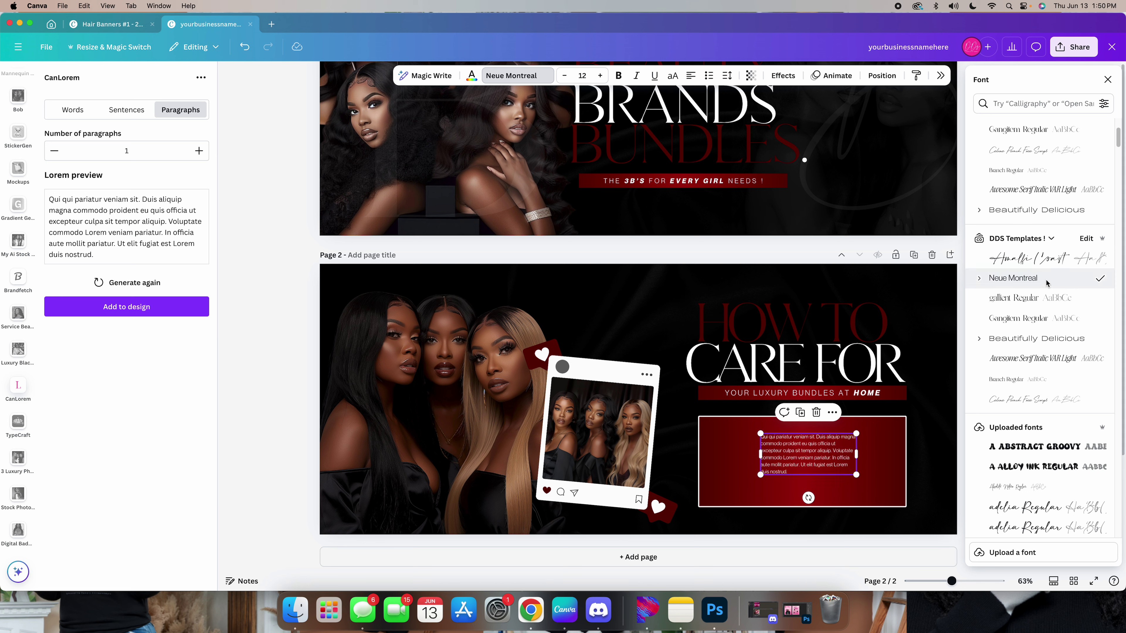
pyautogui.click(733, 82)
pyautogui.moveTo(688, 117); pyautogui.dragTo(701, 152)
pyautogui.moveTo(855, 451); pyautogui.dragTo(832, 451)
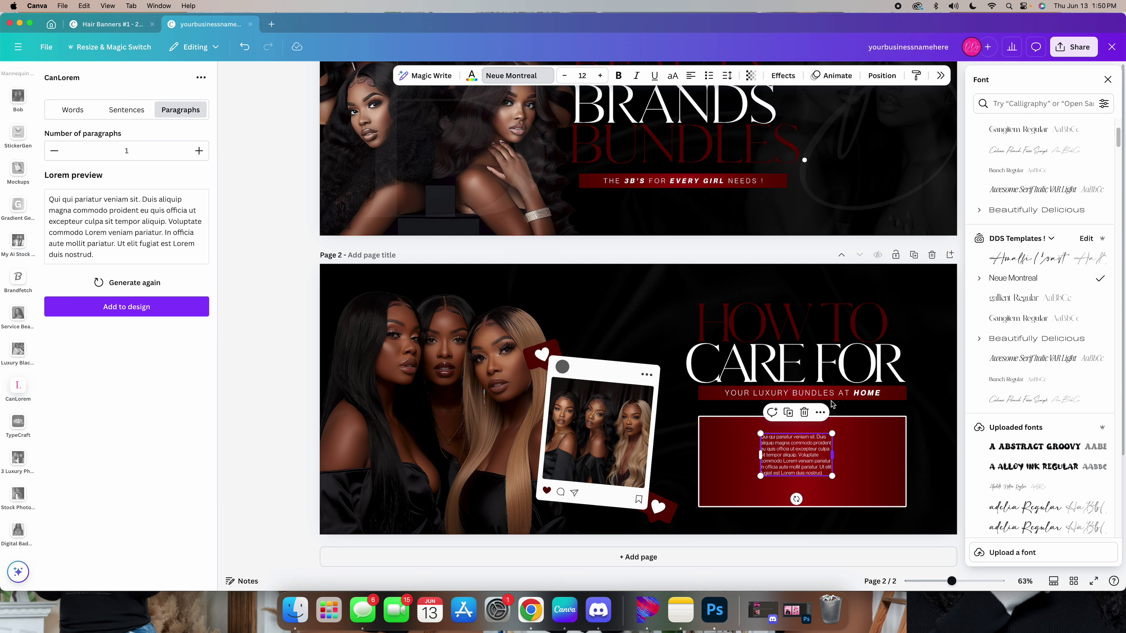
pyautogui.click(690, 76)
pyautogui.click(681, 102)
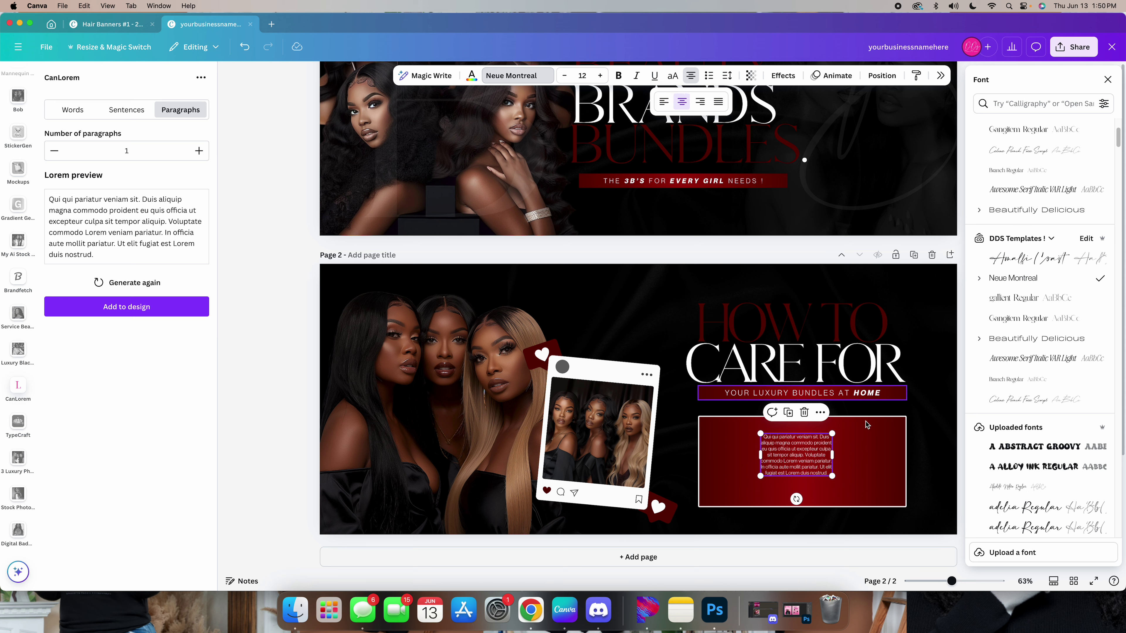
# - Enlarge the placeholder paragraph and adjust its width and position to fit inside the maroon box
pyautogui.moveTo(832, 454); pyautogui.dragTo(852, 459)
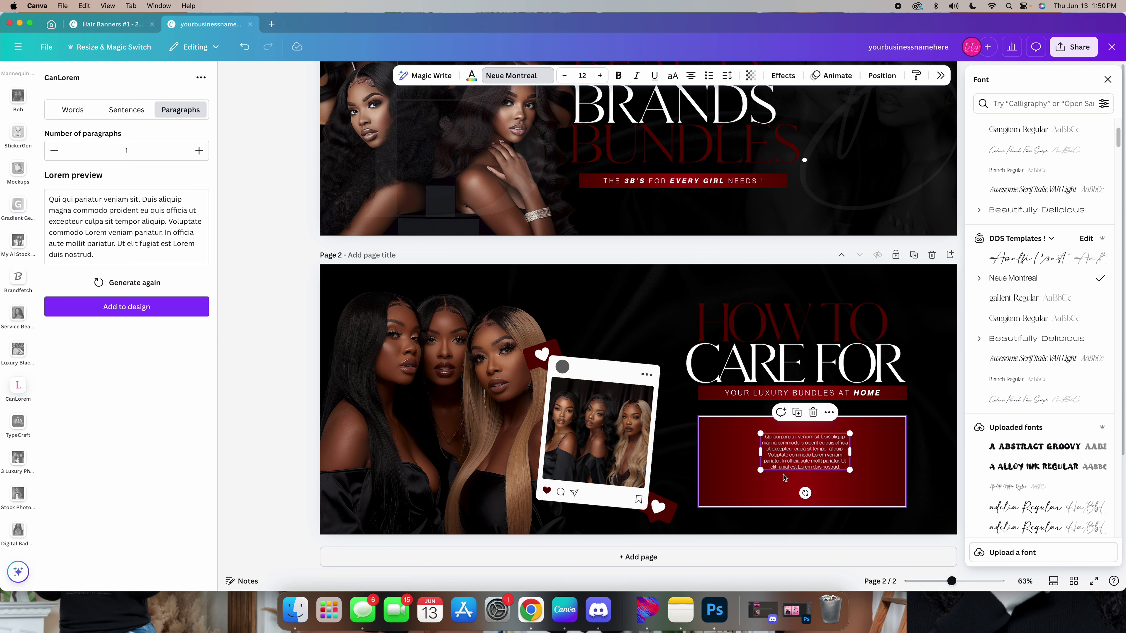
pyautogui.moveTo(760, 469); pyautogui.dragTo(702, 493)
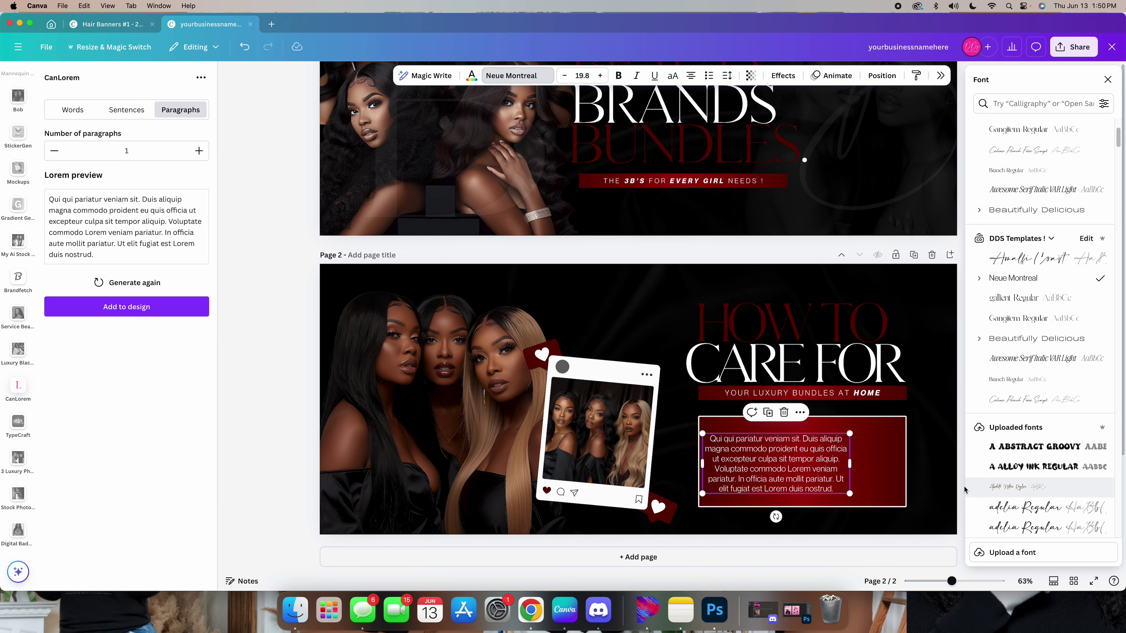
pyautogui.moveTo(849, 463); pyautogui.dragTo(873, 467)
pyautogui.click(633, 268)
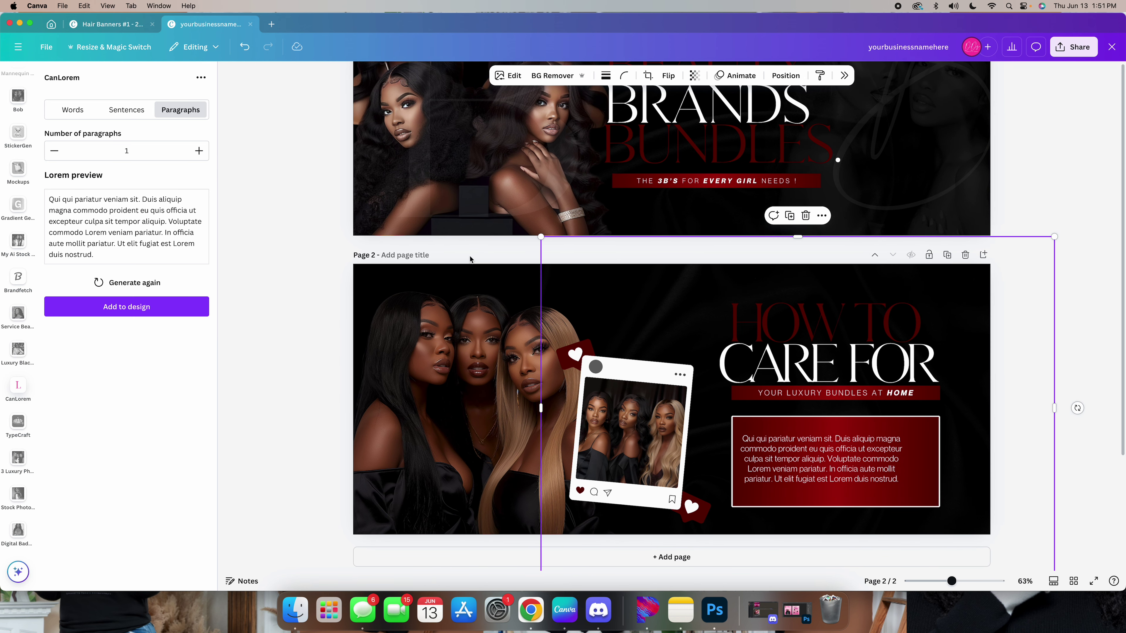
pyautogui.moveTo(833, 459); pyautogui.dragTo(848, 457)
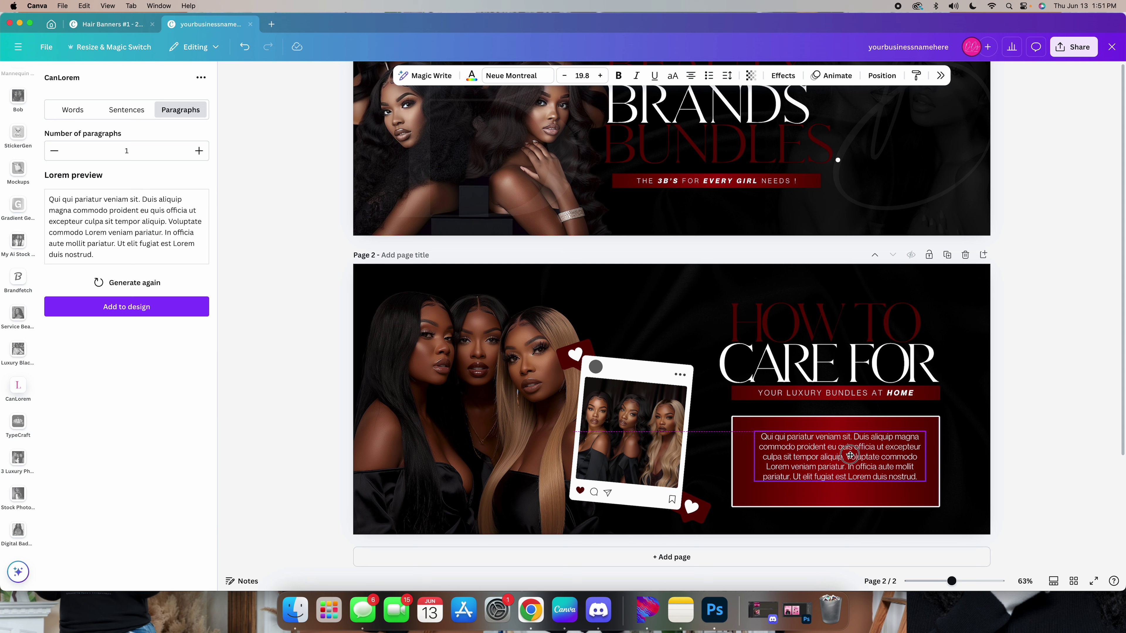
pyautogui.moveTo(927, 457); pyautogui.dragTo(904, 461)
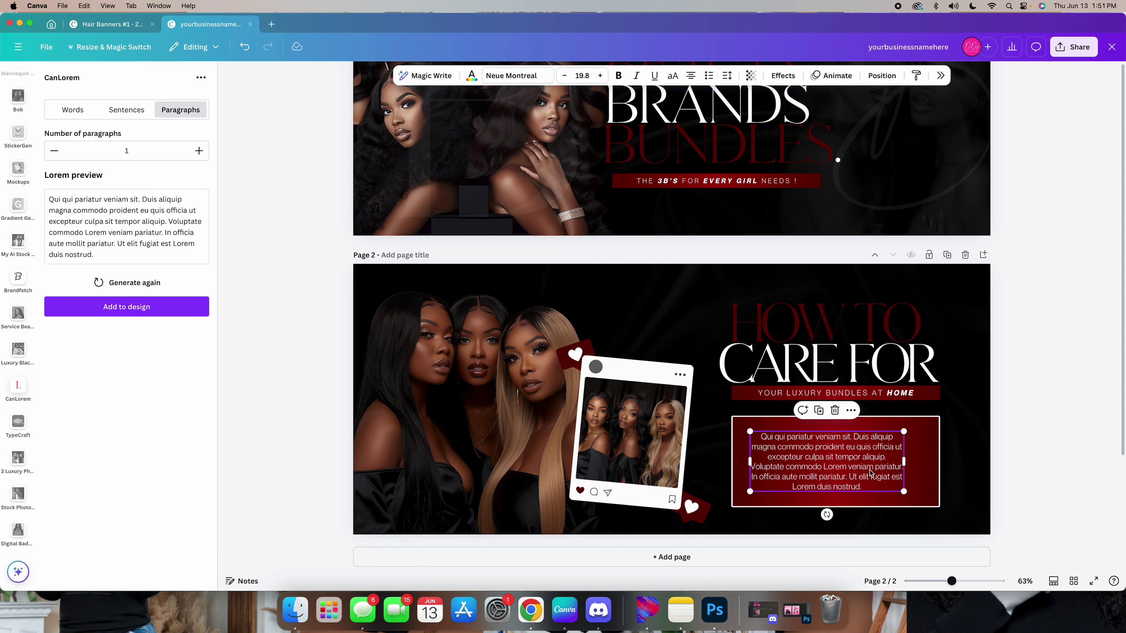
# - Replace the placeholder text in the maroon box with two newly generated CanLorem paragraphs
pyautogui.click(197, 152)
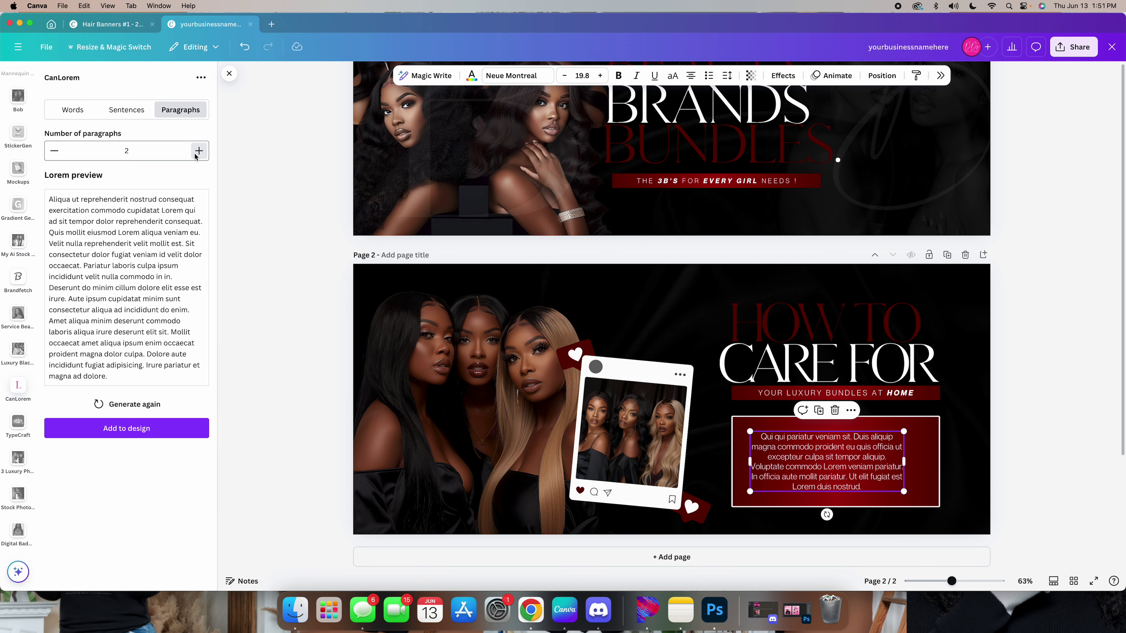
pyautogui.click(832, 411)
pyautogui.click(126, 428)
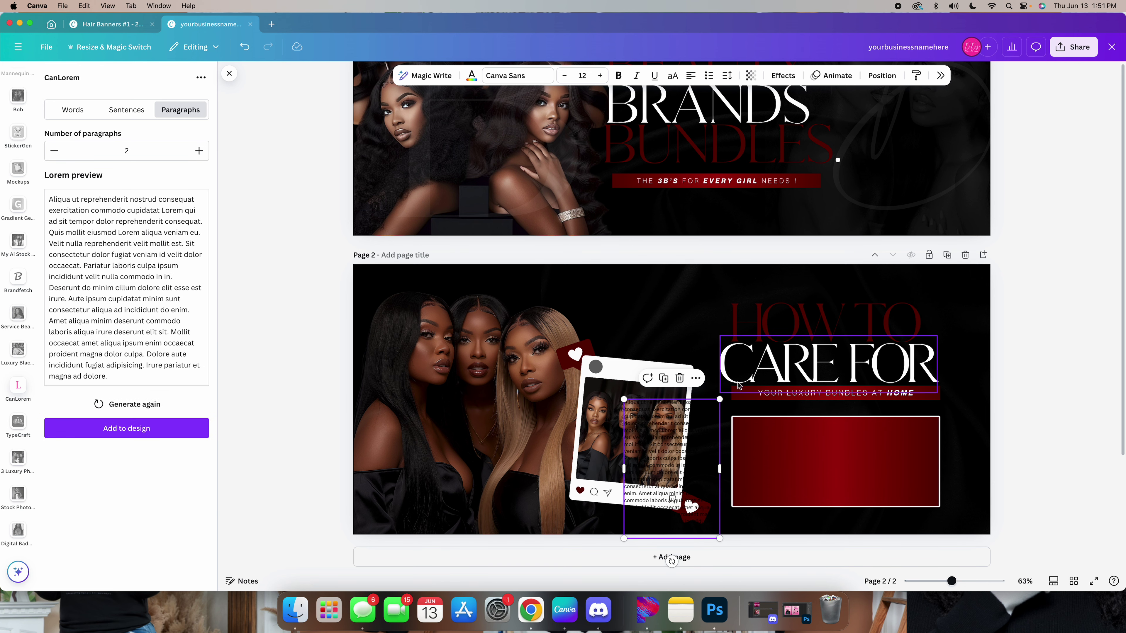
# - Format the two-paragraph placeholder text as white, centred Neue Montreal and widen its frame to nearly the maroon box's width
pyautogui.click(472, 76)
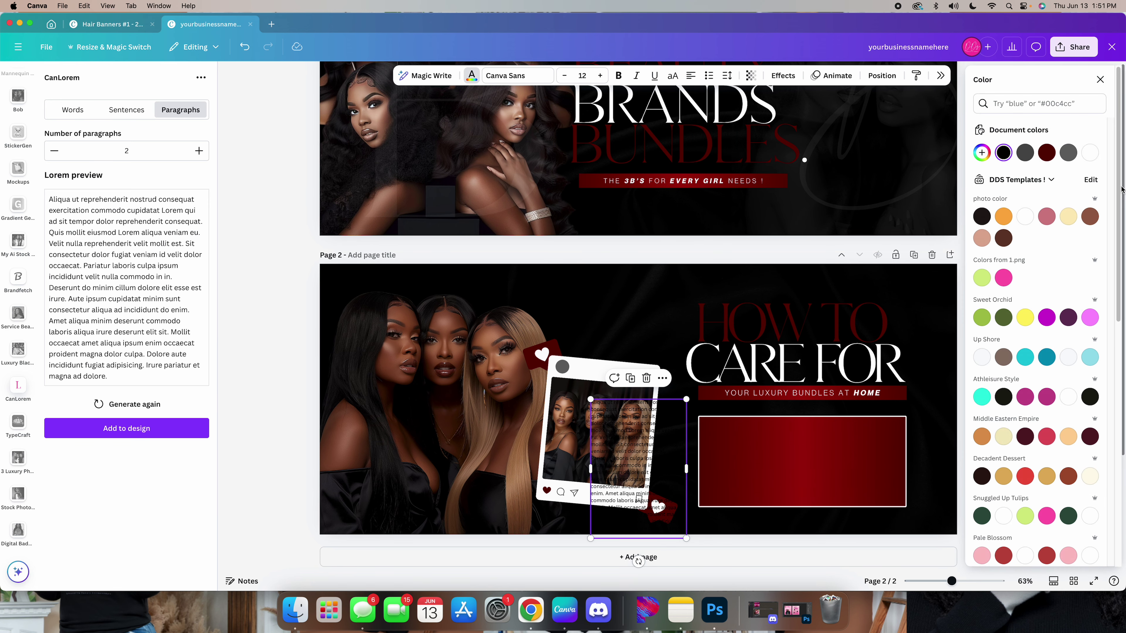
pyautogui.click(1090, 153)
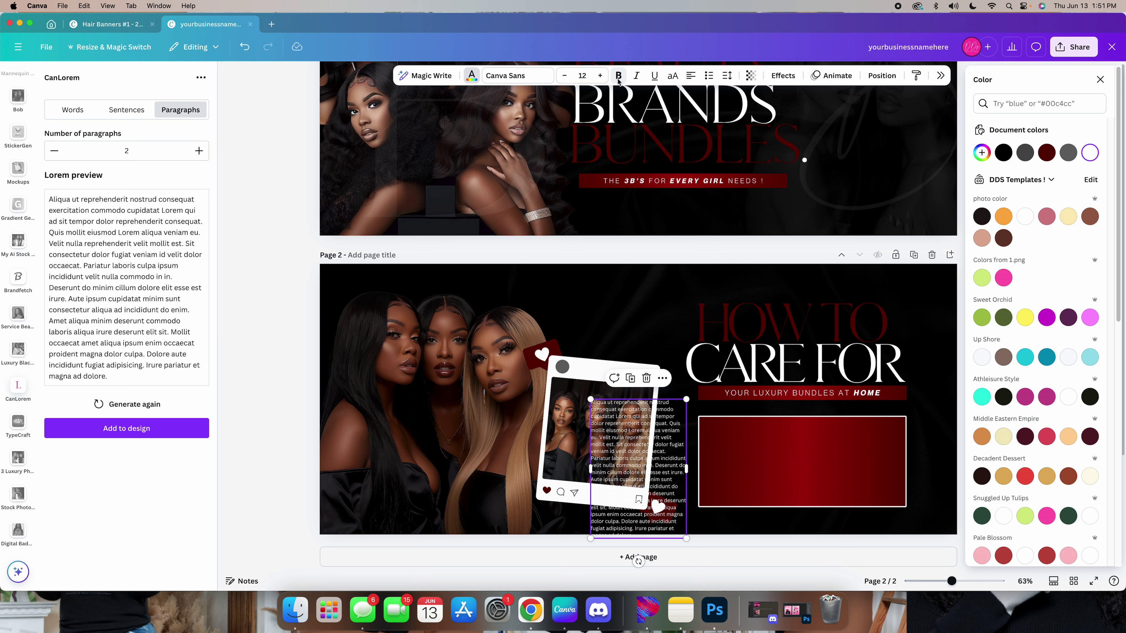
pyautogui.click(516, 76)
pyautogui.click(1058, 278)
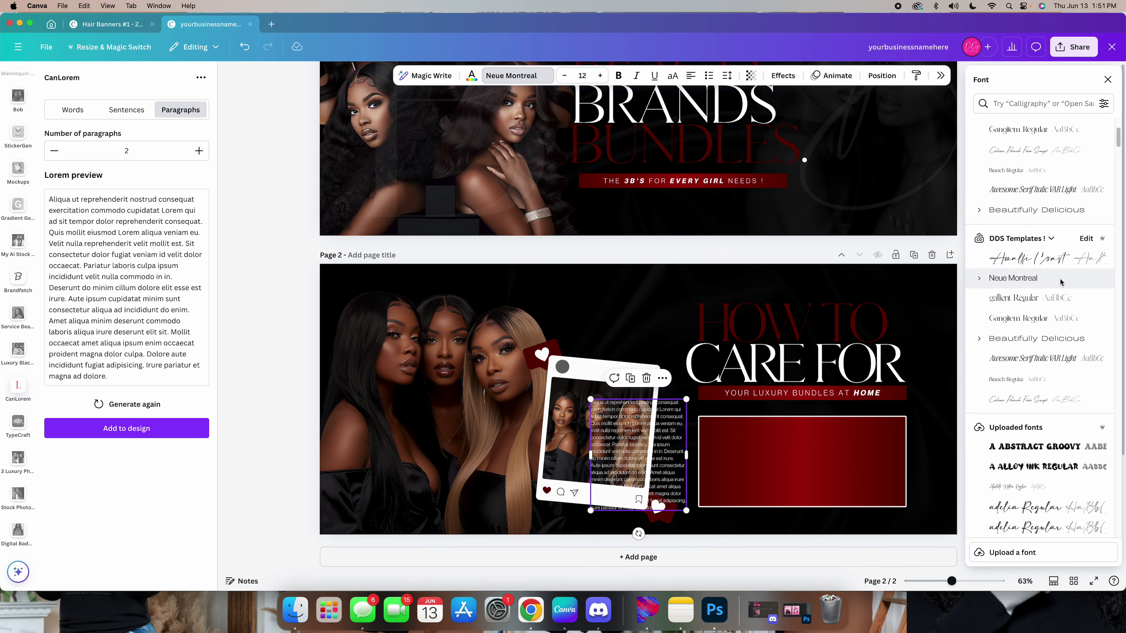
pyautogui.moveTo(686, 457); pyautogui.dragTo(881, 448)
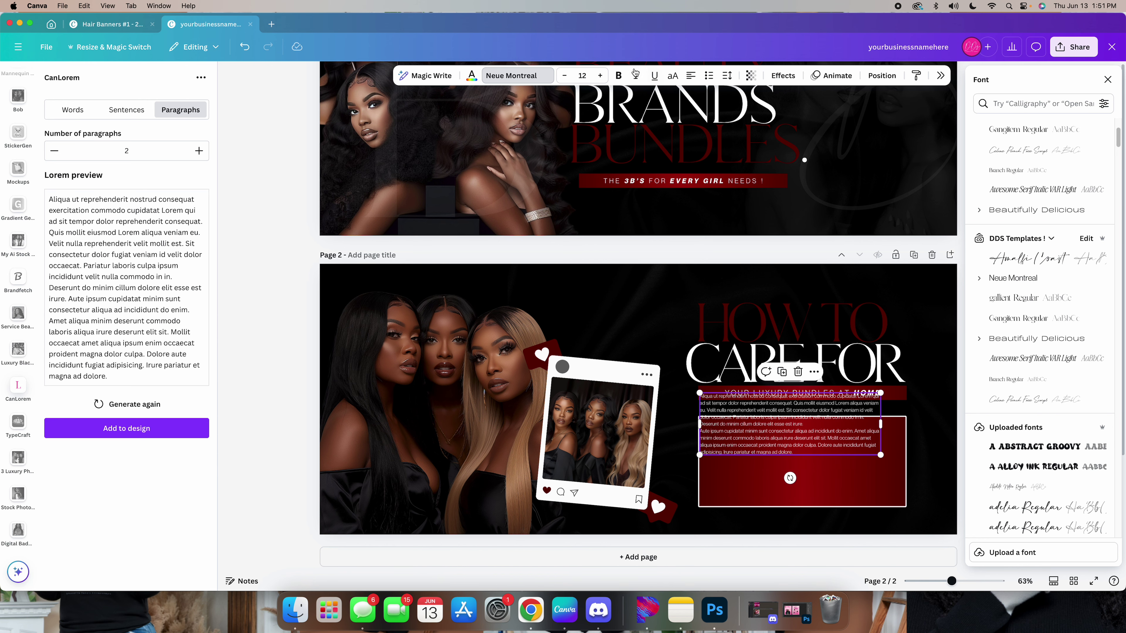
pyautogui.click(690, 75)
pyautogui.click(682, 101)
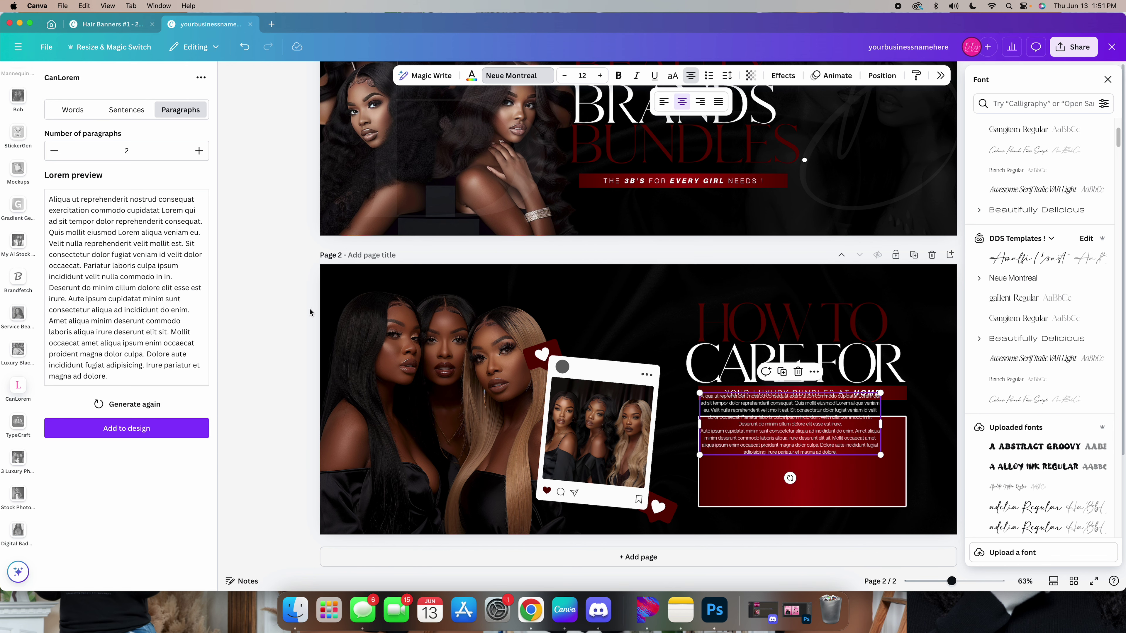
# - Move the two-paragraph text into the maroon box, scale it to about size 12.7 and centre it there
pyautogui.moveTo(834, 448); pyautogui.dragTo(846, 483)
pyautogui.moveTo(929, 495); pyautogui.dragTo(941, 499)
pyautogui.moveTo(897, 468); pyautogui.dragTo(805, 463)
pyautogui.click(1041, 430)
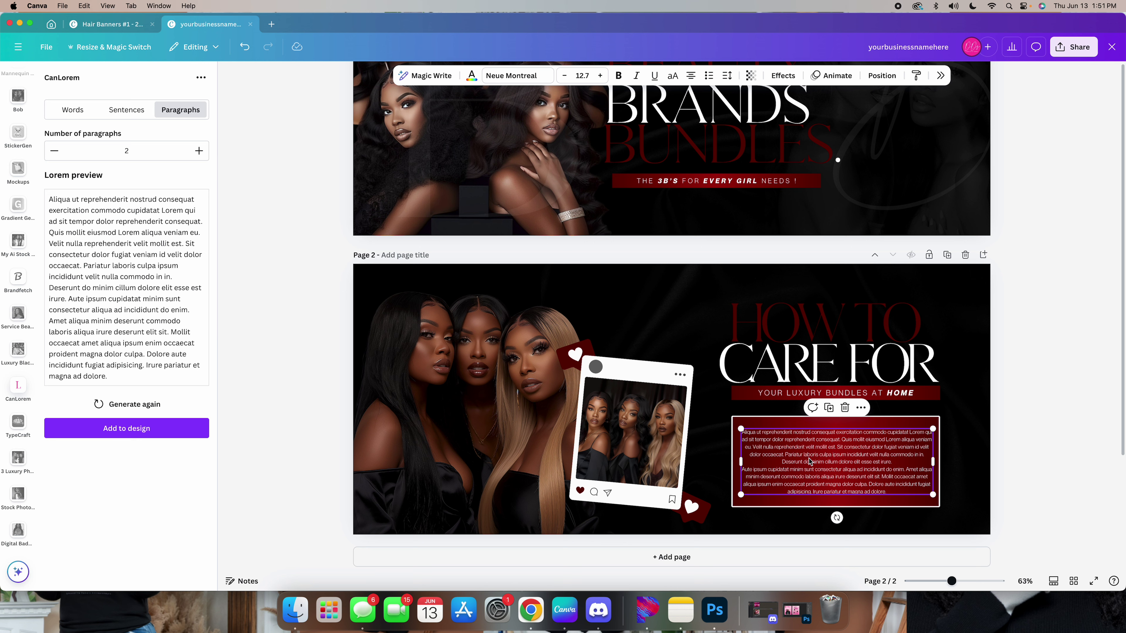
pyautogui.click(1023, 418)
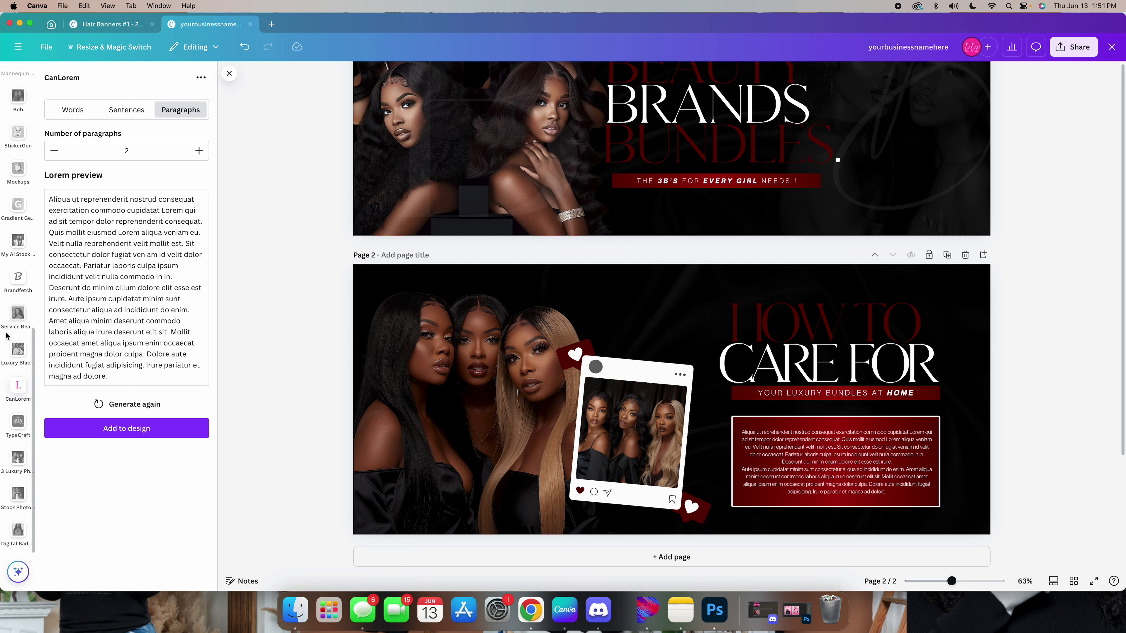
# - Add the Hair Girlies photo of the woman with long dark wavy hair on a brown backdrop and remove its background
pyautogui.scroll(3, 13, 141)
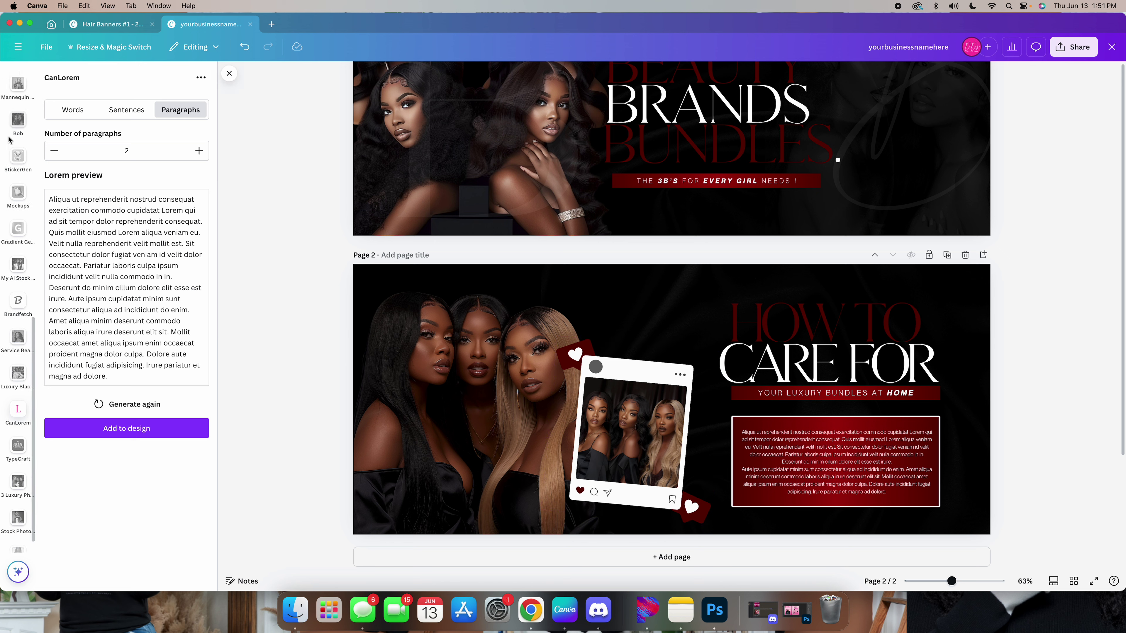
pyautogui.scroll(1, 17, 123)
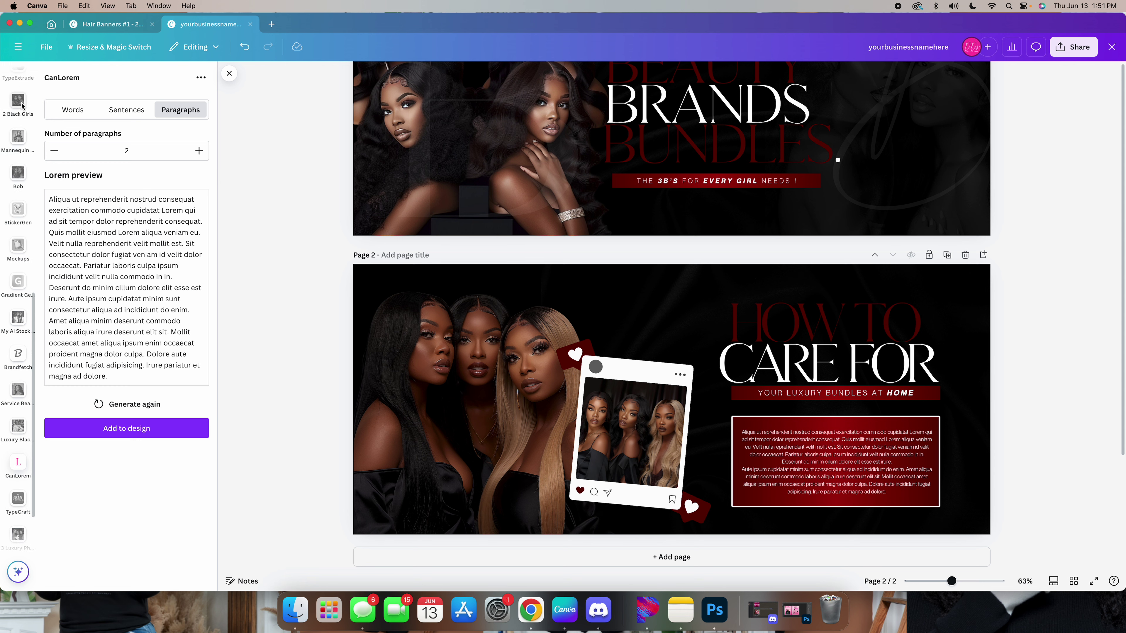
pyautogui.click(22, 104)
pyautogui.click(7, 278)
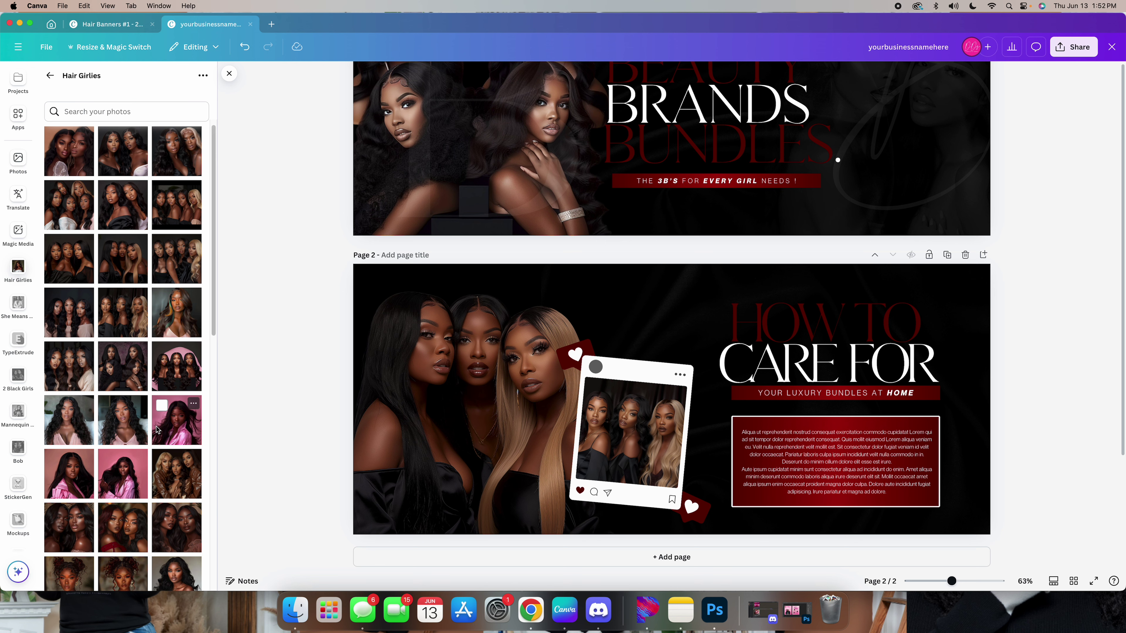
pyautogui.scroll(-10, 163, 436)
pyautogui.scroll(-3, 163, 437)
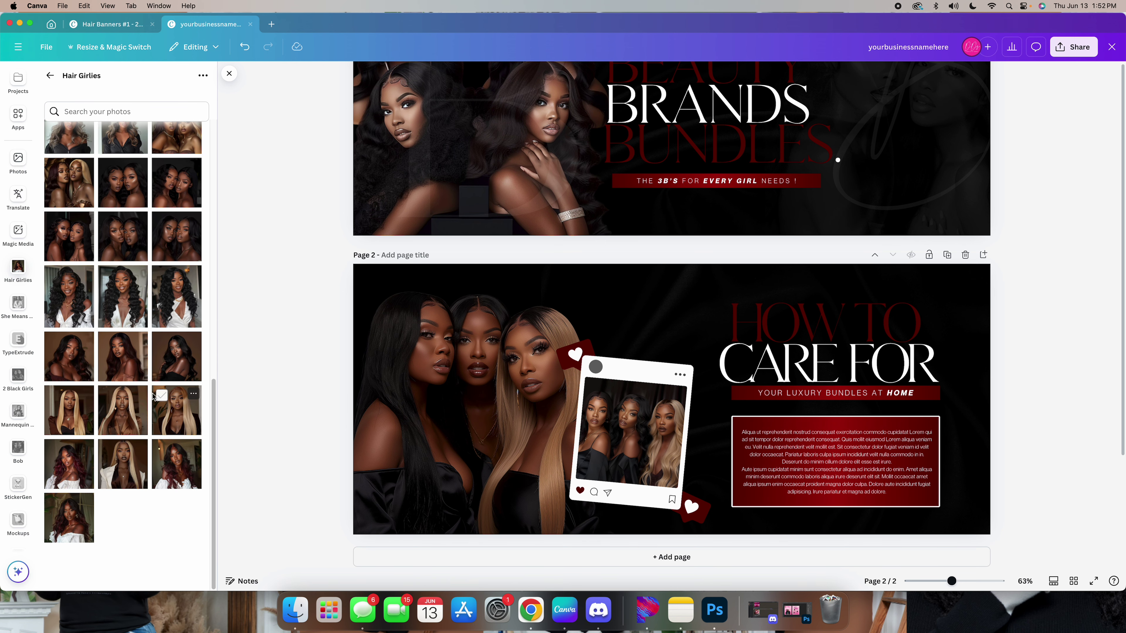
pyautogui.click(175, 359)
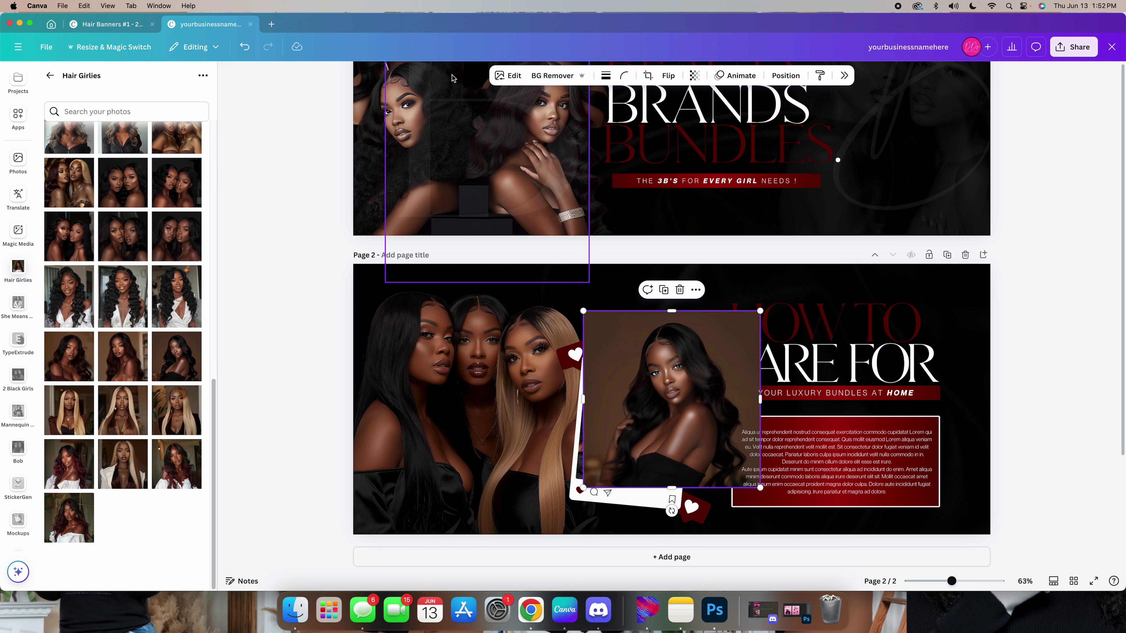
pyautogui.click(554, 76)
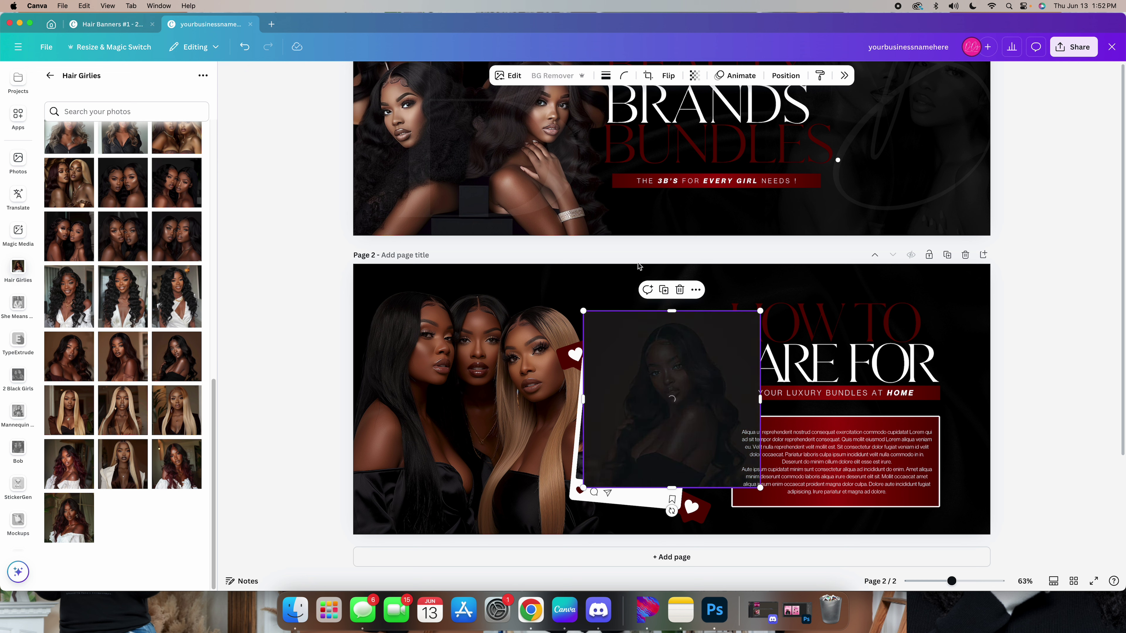
# - Enlarge the cut-out woman to about 953 px square over the second banner's right end and send her to the back
pyautogui.moveTo(669, 380); pyautogui.dragTo(943, 305)
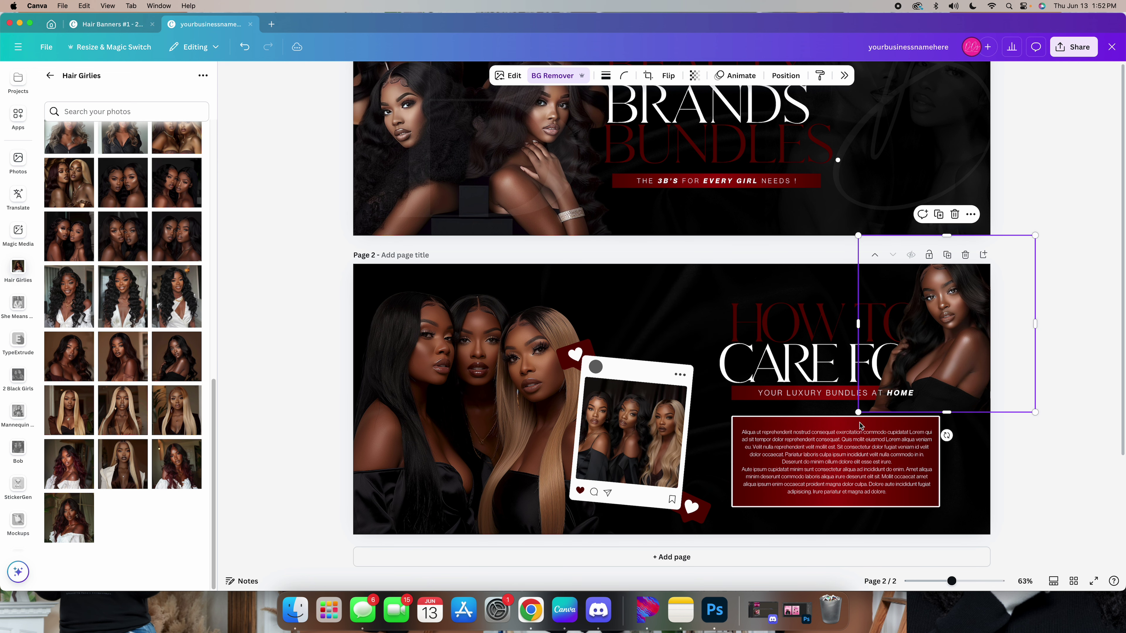
pyautogui.moveTo(858, 412); pyautogui.dragTo(771, 579)
pyautogui.moveTo(865, 412); pyautogui.dragTo(895, 414)
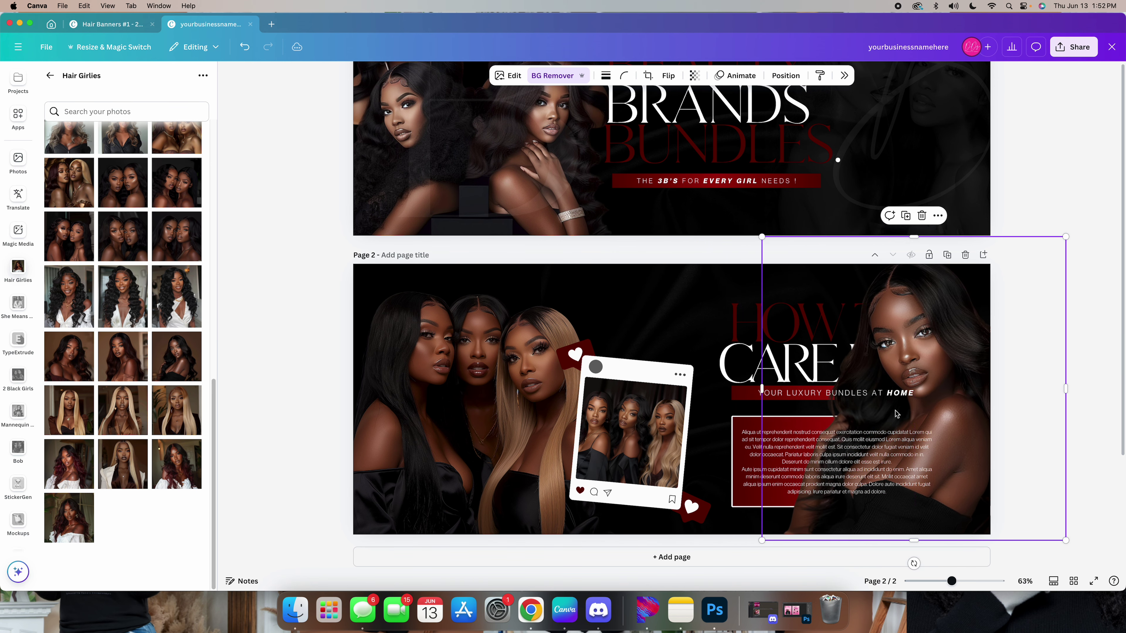
pyautogui.click(787, 75)
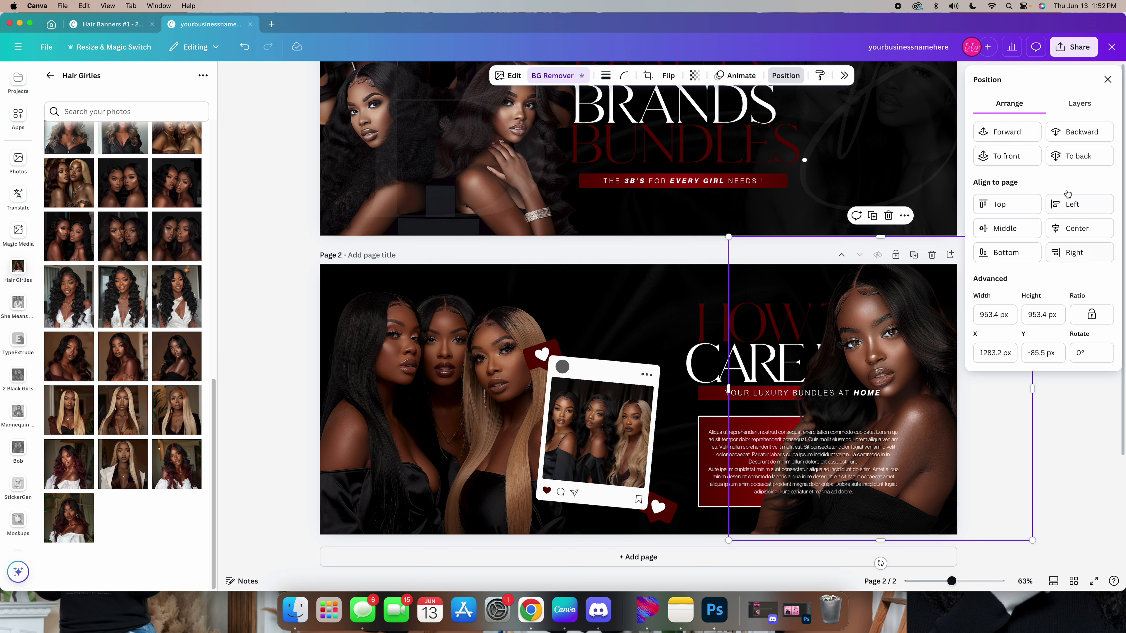
pyautogui.click(1071, 156)
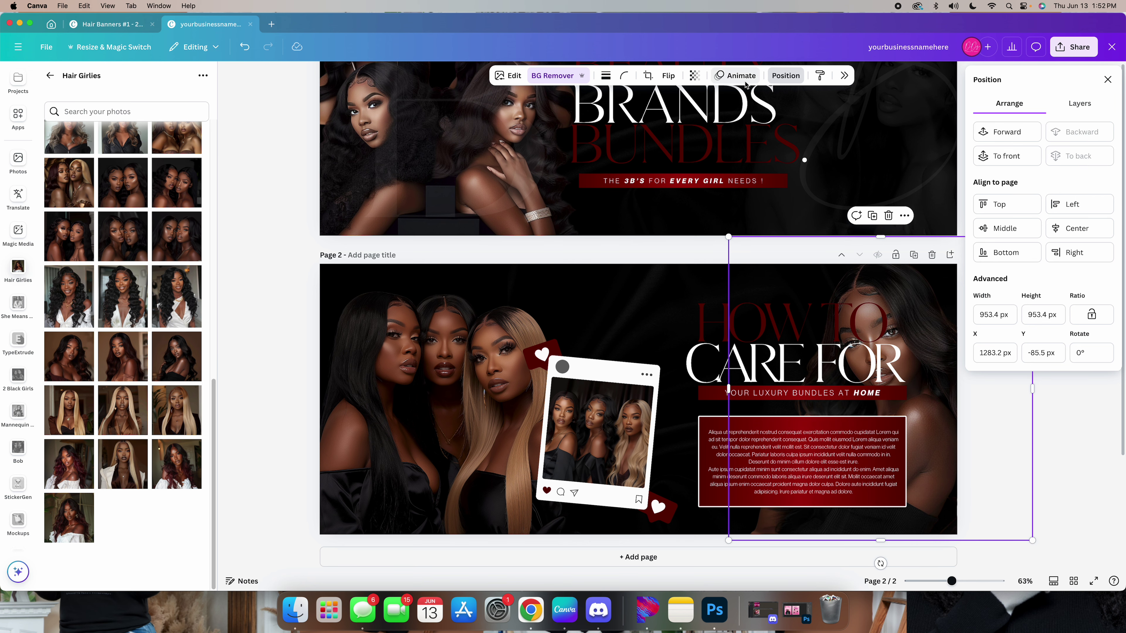
pyautogui.click(1107, 80)
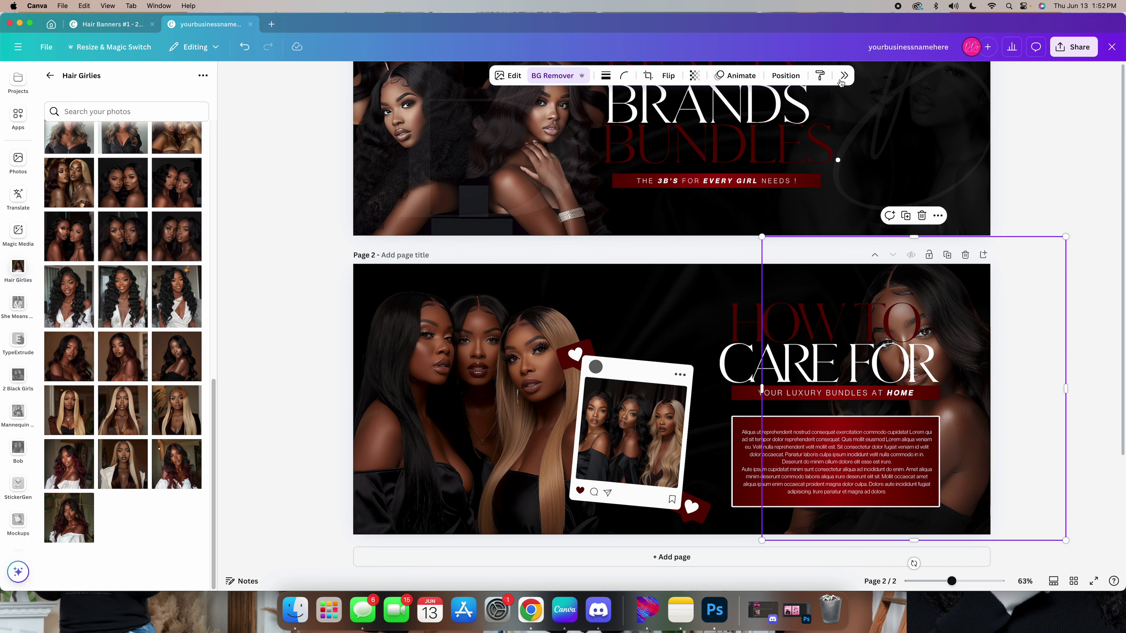
# - Apply a custom Duotone to the cut-out woman with the shadows colour set to black #000000
pyautogui.click(844, 75)
pyautogui.click(1031, 334)
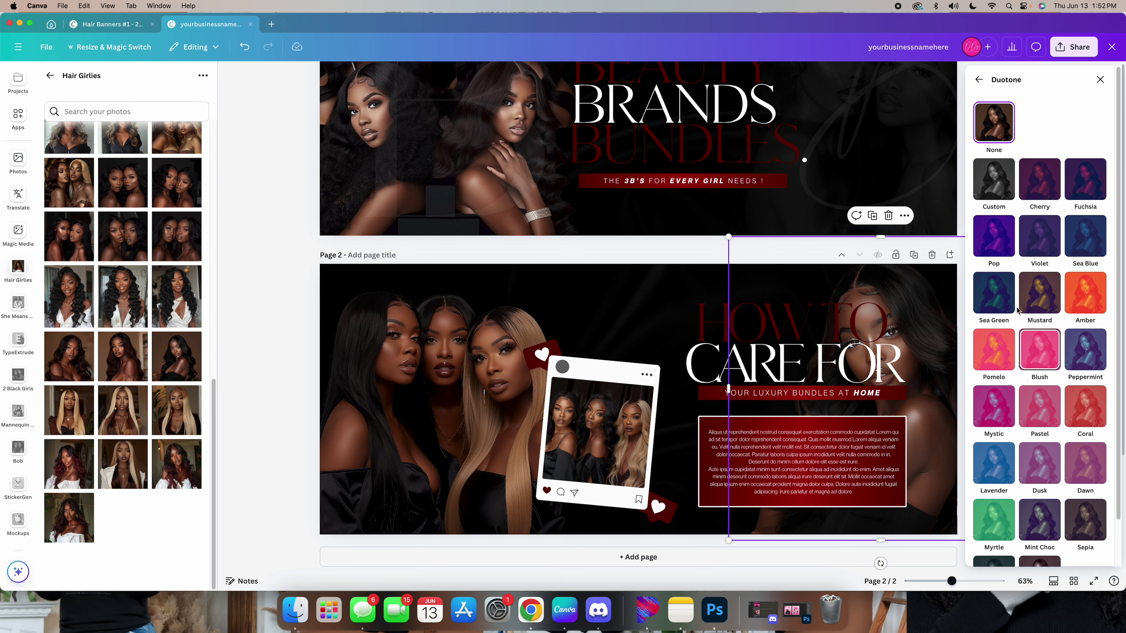
pyautogui.click(996, 178)
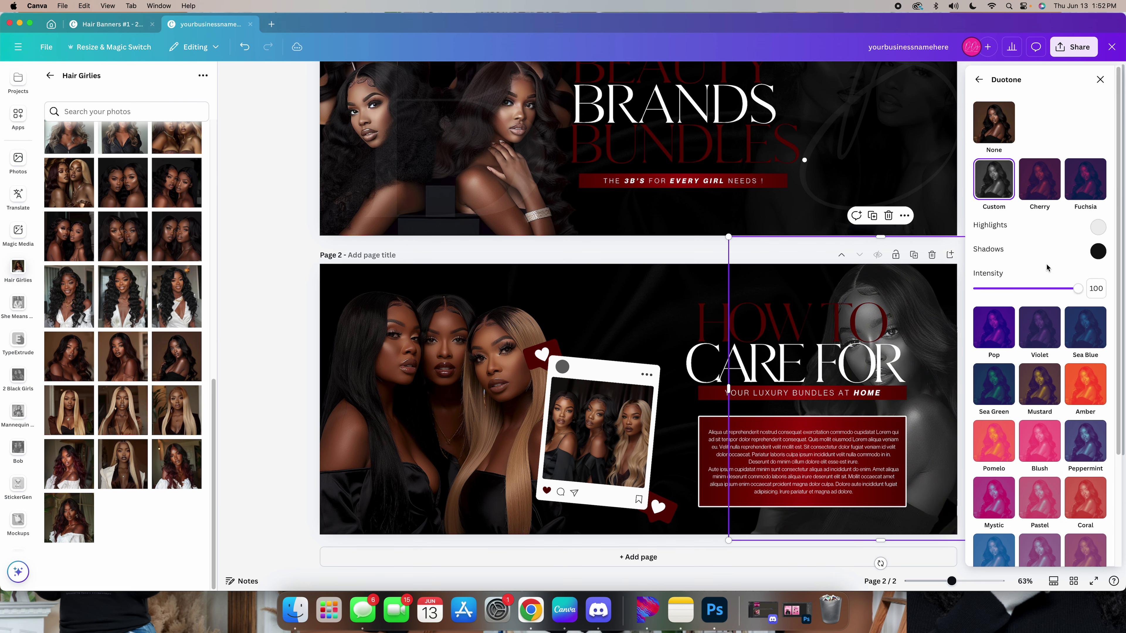
pyautogui.click(1098, 251)
pyautogui.click(1104, 352)
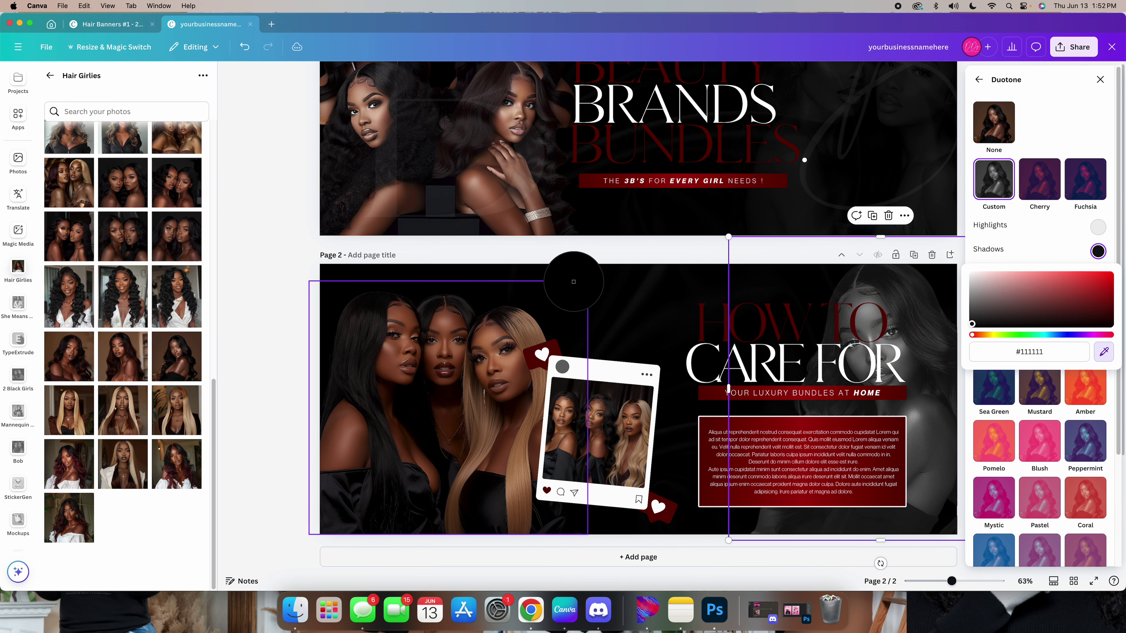
pyautogui.click(457, 273)
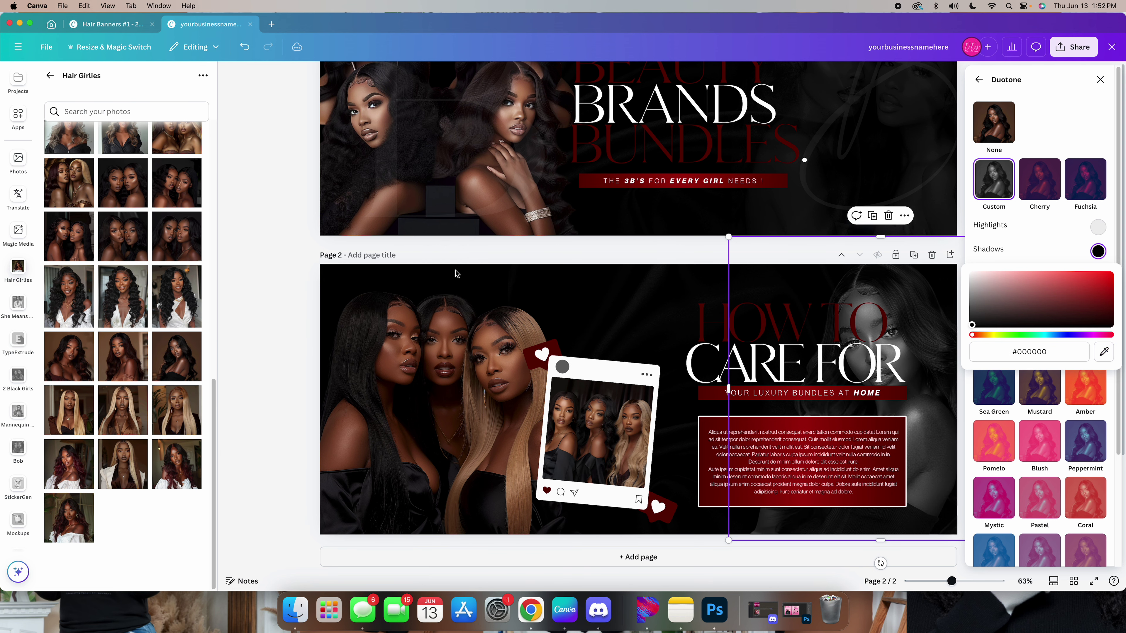
pyautogui.click(271, 225)
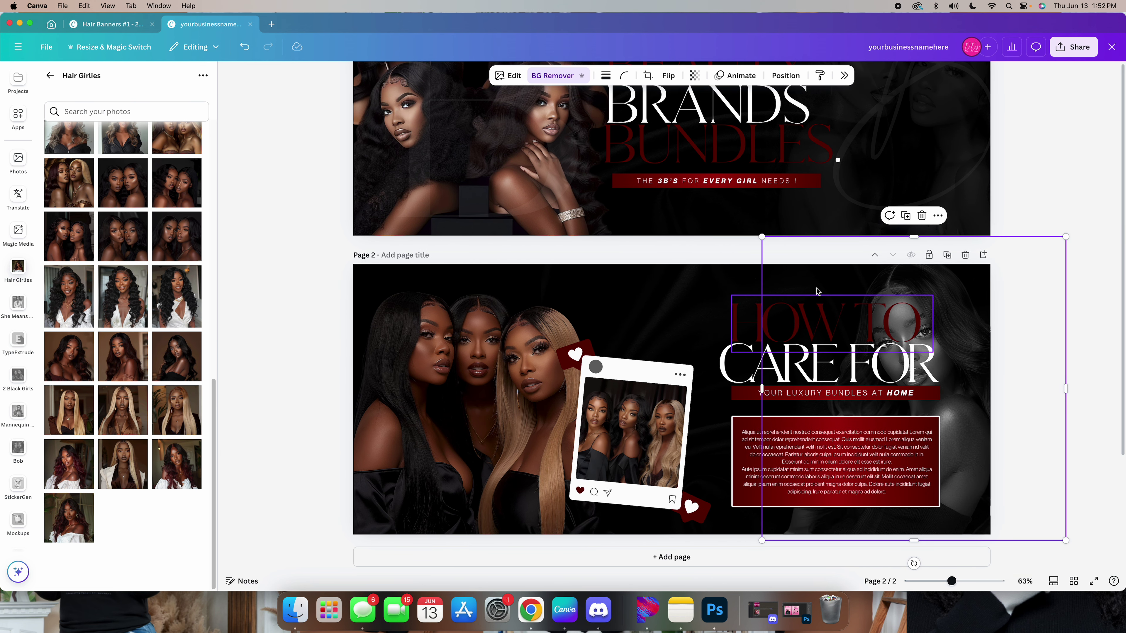
# - Lower the duotone cut-out woman's transparency value to about 26 so she fades into the second banner's background
pyautogui.click(695, 76)
pyautogui.moveTo(716, 119); pyautogui.dragTo(662, 116)
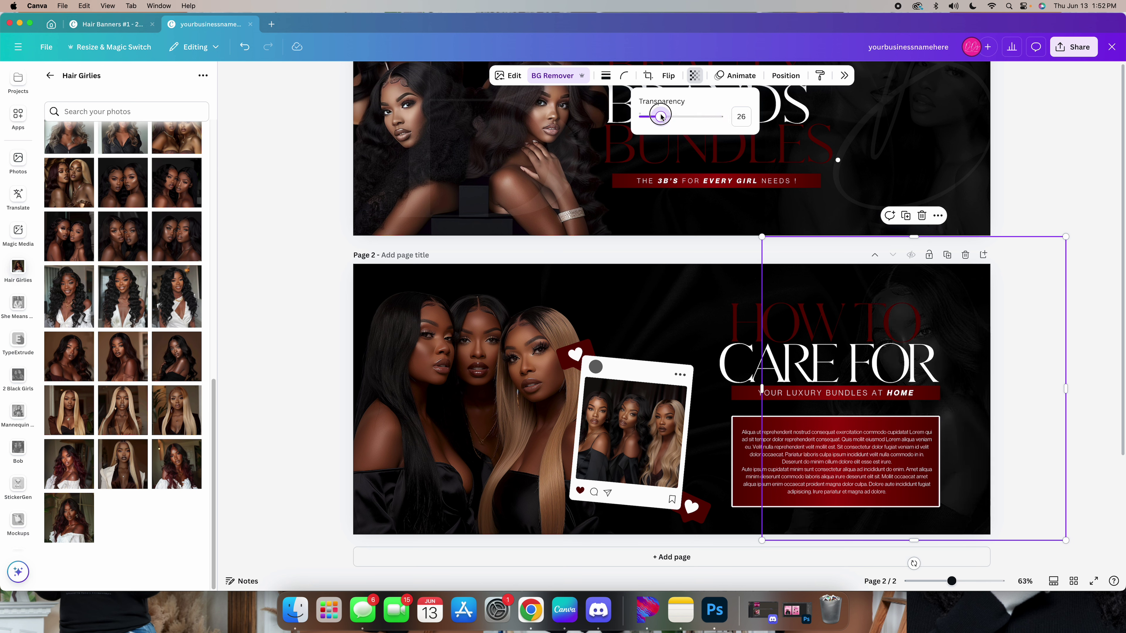
pyautogui.click(1061, 147)
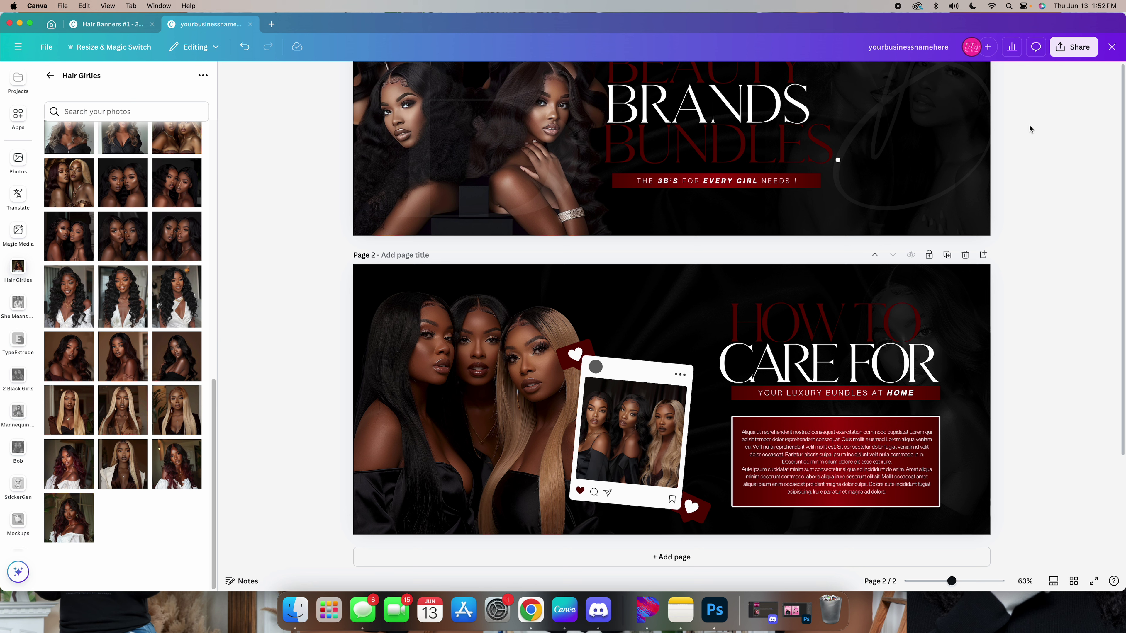
# - Copy the faint Amalfi Coast script letter from the first banner onto the three women in the second and turn off its uppercase setting
pyautogui.scroll(1, 1032, 211)
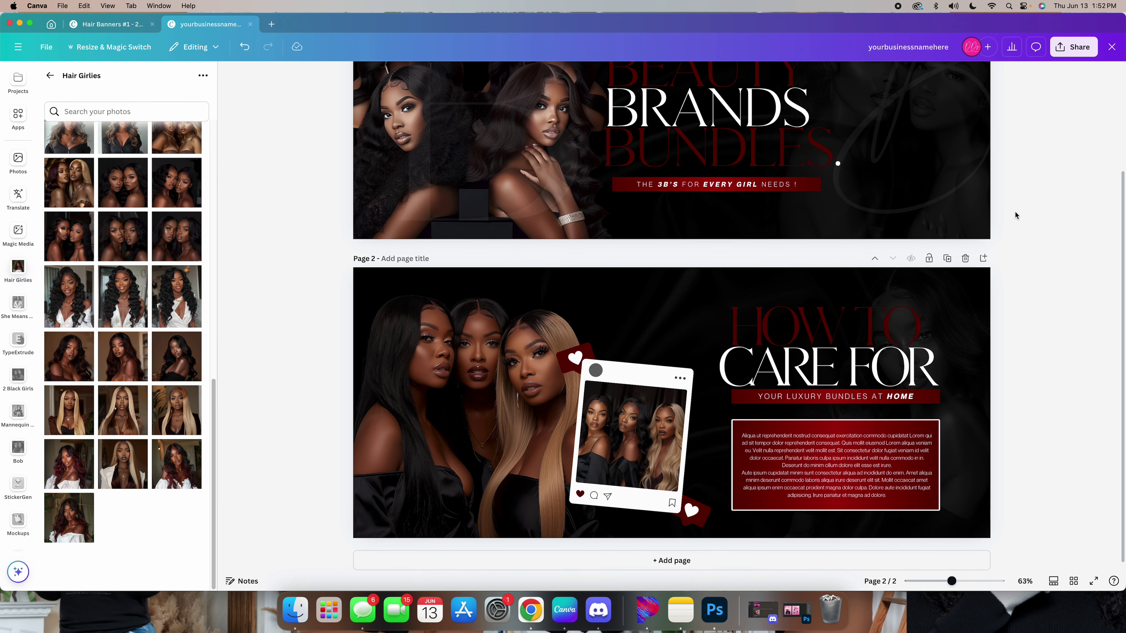
pyautogui.click(859, 149)
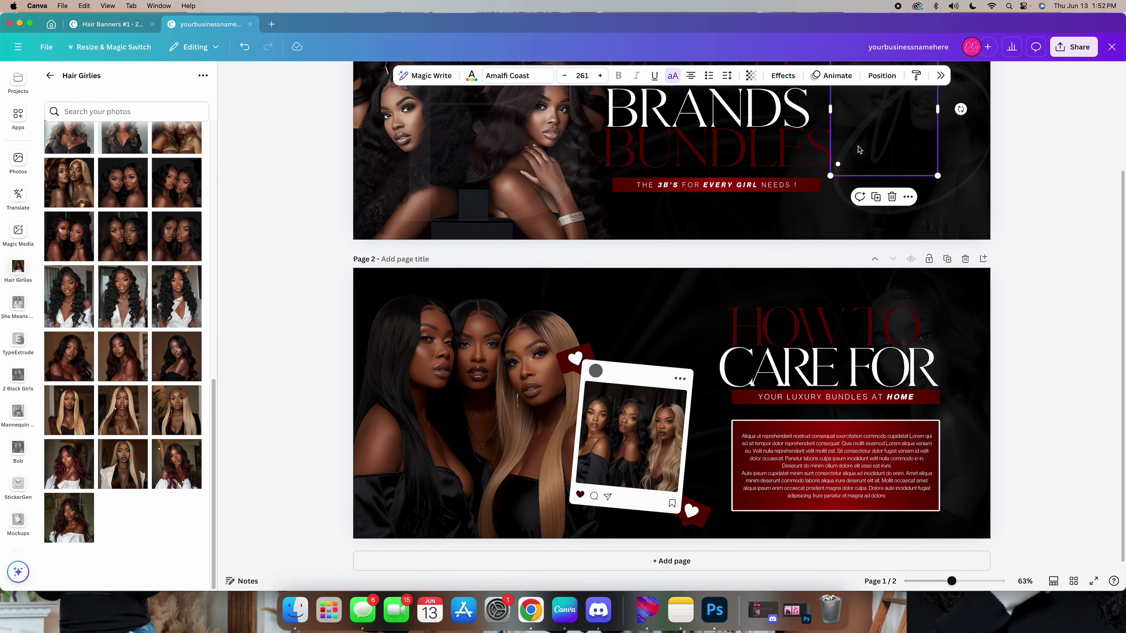
pyautogui.moveTo(882, 133); pyautogui.dragTo(471, 449)
pyautogui.scroll(-1, 471, 448)
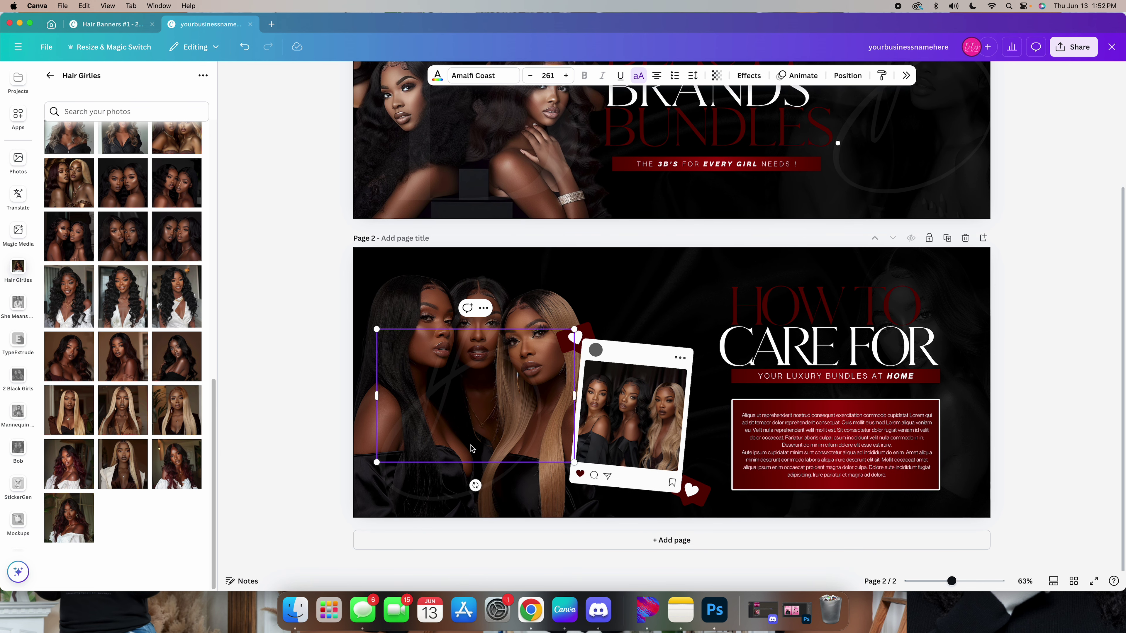
pyautogui.scroll(-5, 671, 310)
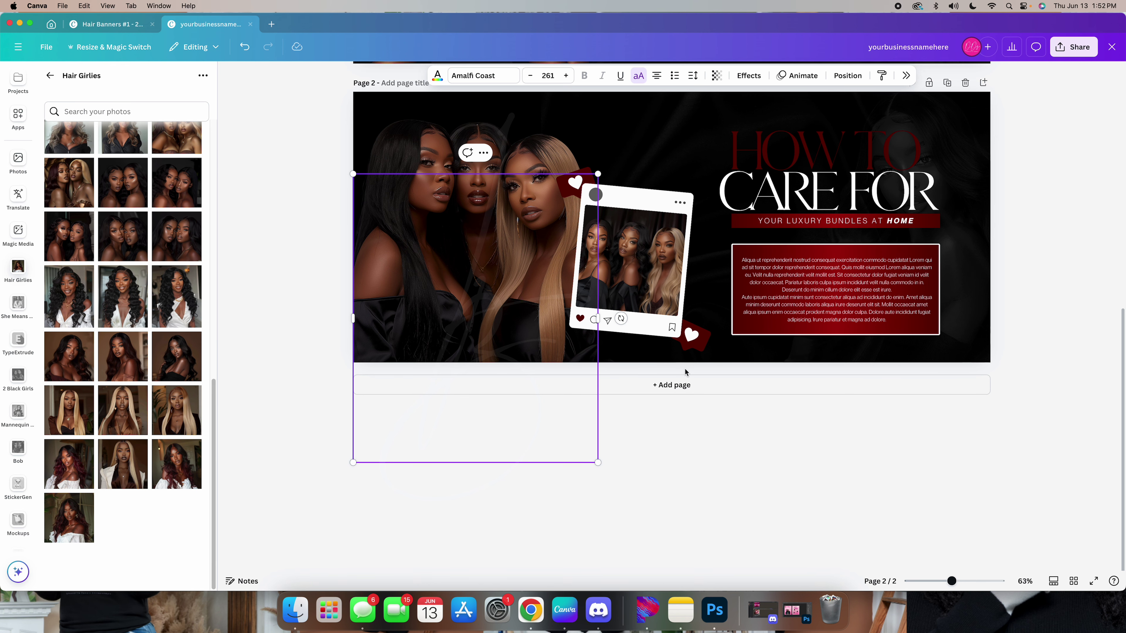
pyautogui.click(638, 76)
pyautogui.scroll(5, 508, 409)
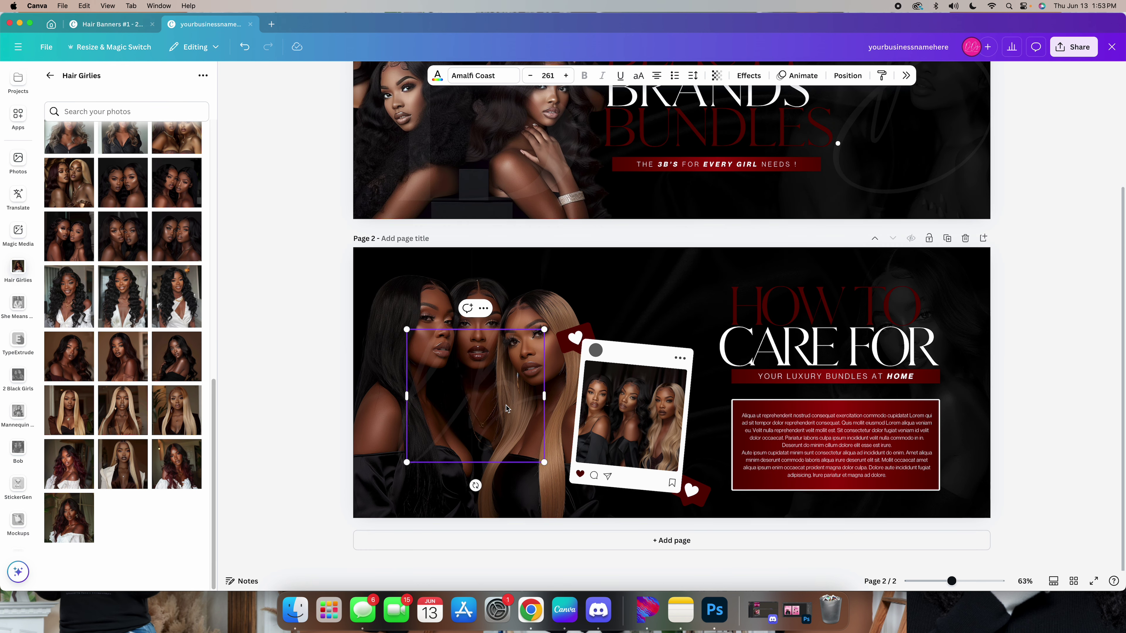
# - Replace the copied script lettering over the three women with a narrower script letter and enlarge it to about size 683
pyautogui.click(541, 368)
pyautogui.scroll(2, 540, 368)
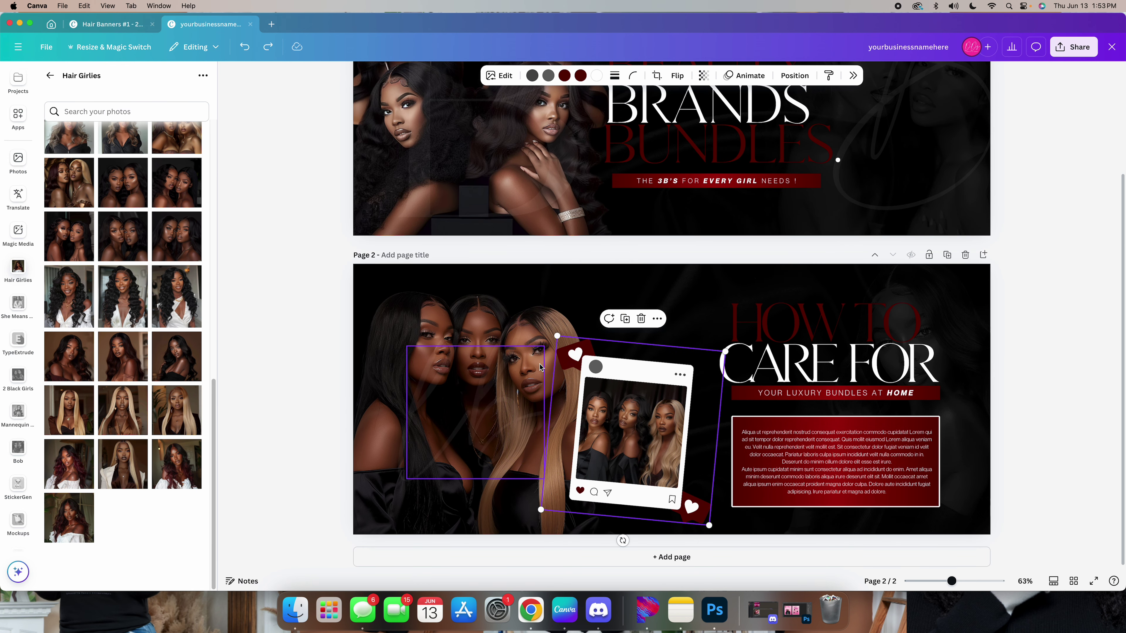
pyautogui.click(495, 421)
pyautogui.scroll(-1, 498, 417)
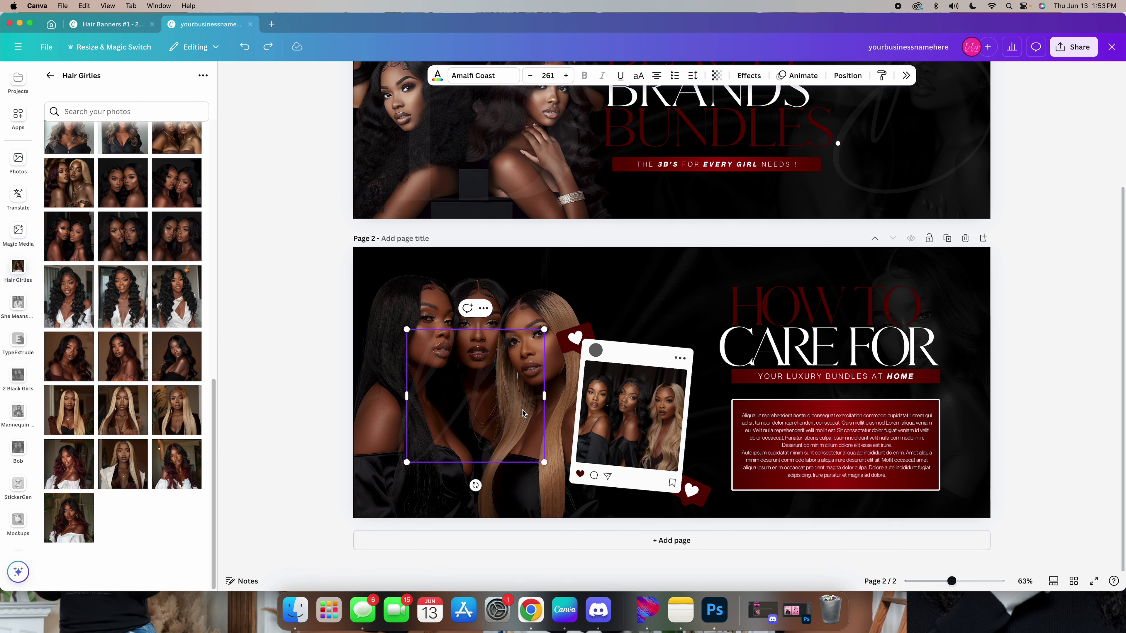
pyautogui.scroll(1, 671, 307)
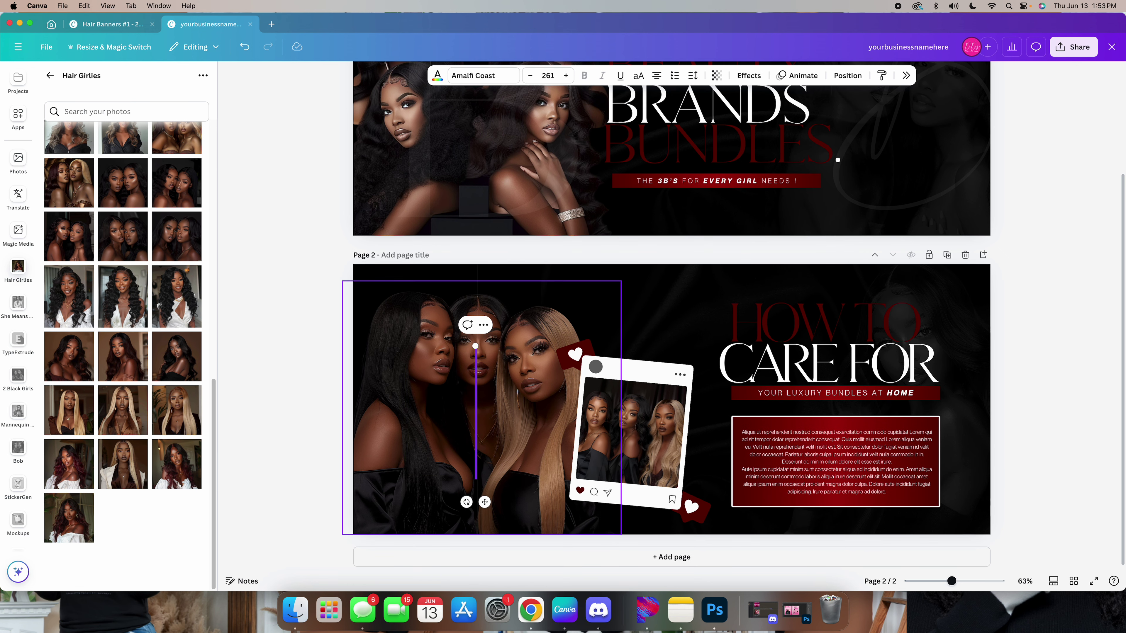
pyautogui.scroll(-1, 430, 345)
pyautogui.moveTo(476, 330); pyautogui.dragTo(208, 159)
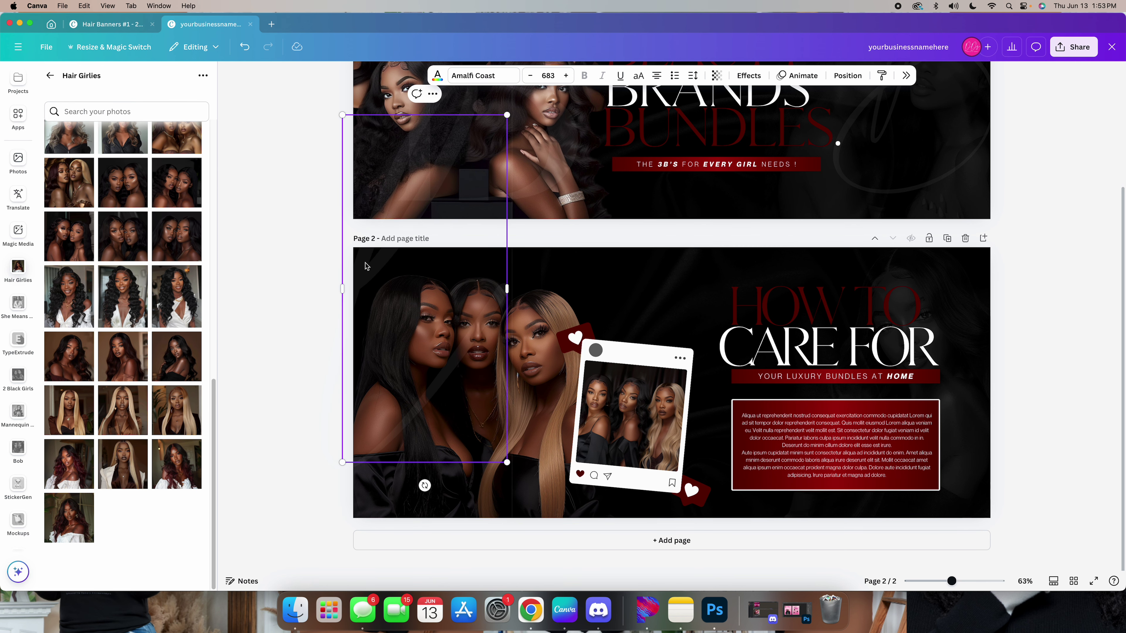
# - Scale the script letter down below size 649 and position it over the leftmost woman in the second banner
pyautogui.click(302, 404)
pyautogui.scroll(1, 406, 386)
pyautogui.moveTo(424, 403); pyautogui.dragTo(466, 478)
pyautogui.moveTo(552, 555); pyautogui.dragTo(544, 538)
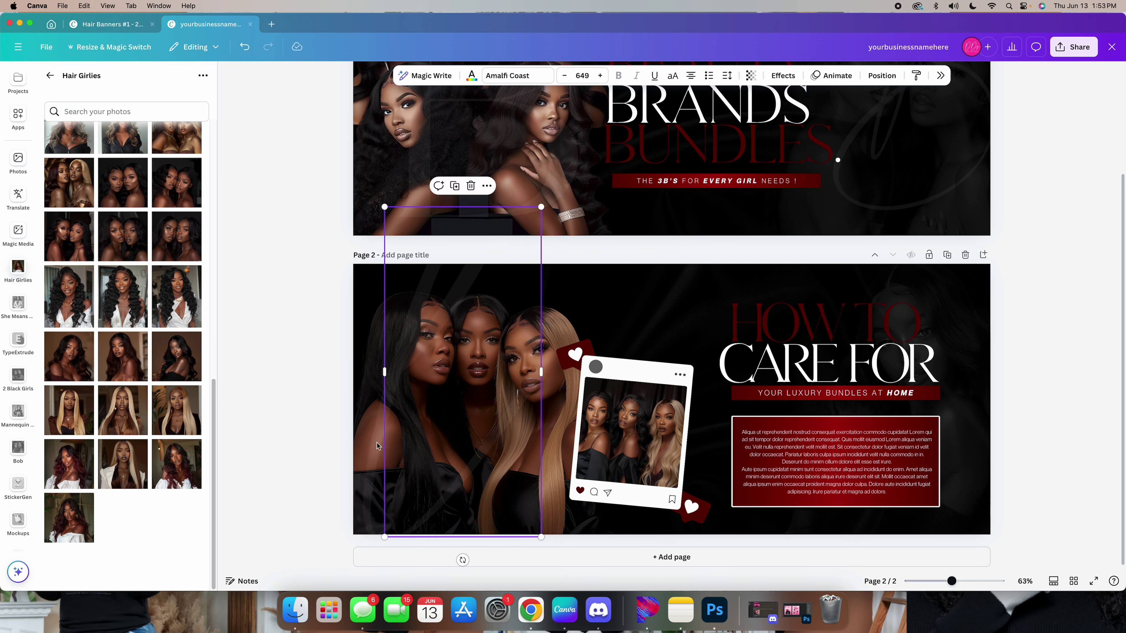
pyautogui.moveTo(385, 207); pyautogui.dragTo(410, 259)
pyautogui.moveTo(424, 403); pyautogui.dragTo(382, 399)
pyautogui.click(285, 416)
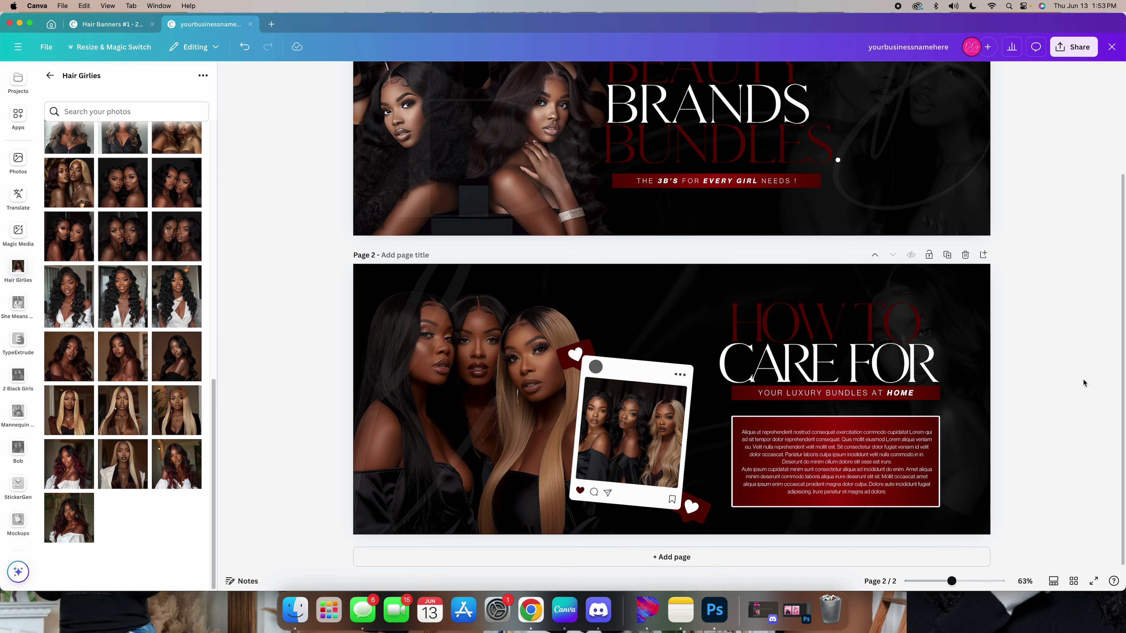
# - Review both banners, comparing the headlines, models, script accents and faded background figures
pyautogui.scroll(4, 1063, 392)
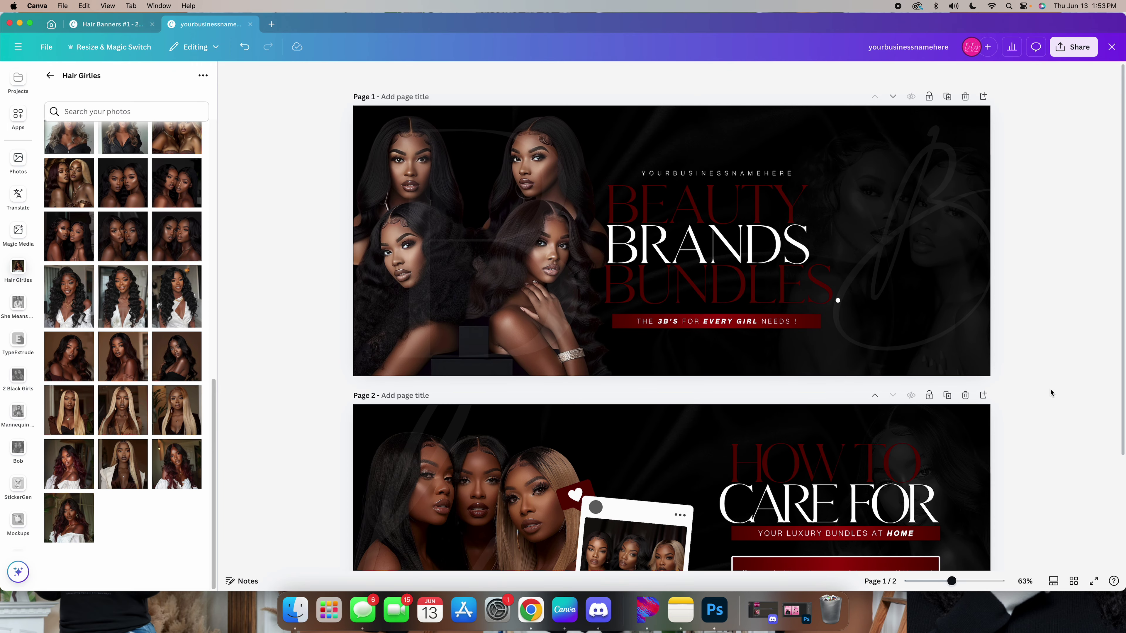
pyautogui.scroll(-3, 1050, 389)
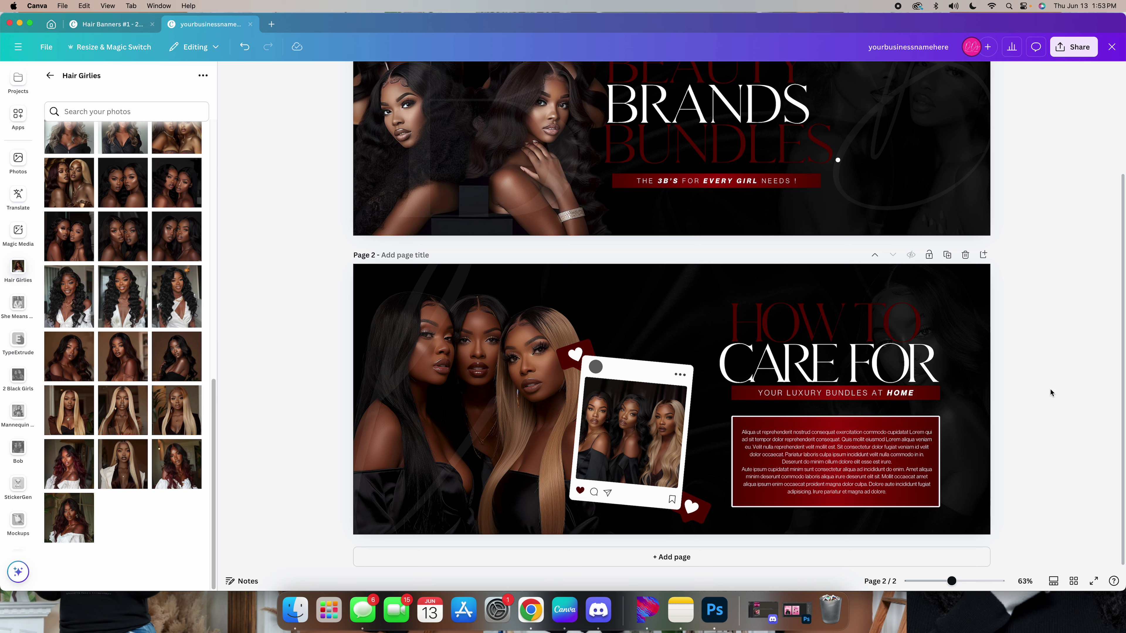
pyautogui.click(718, 147)
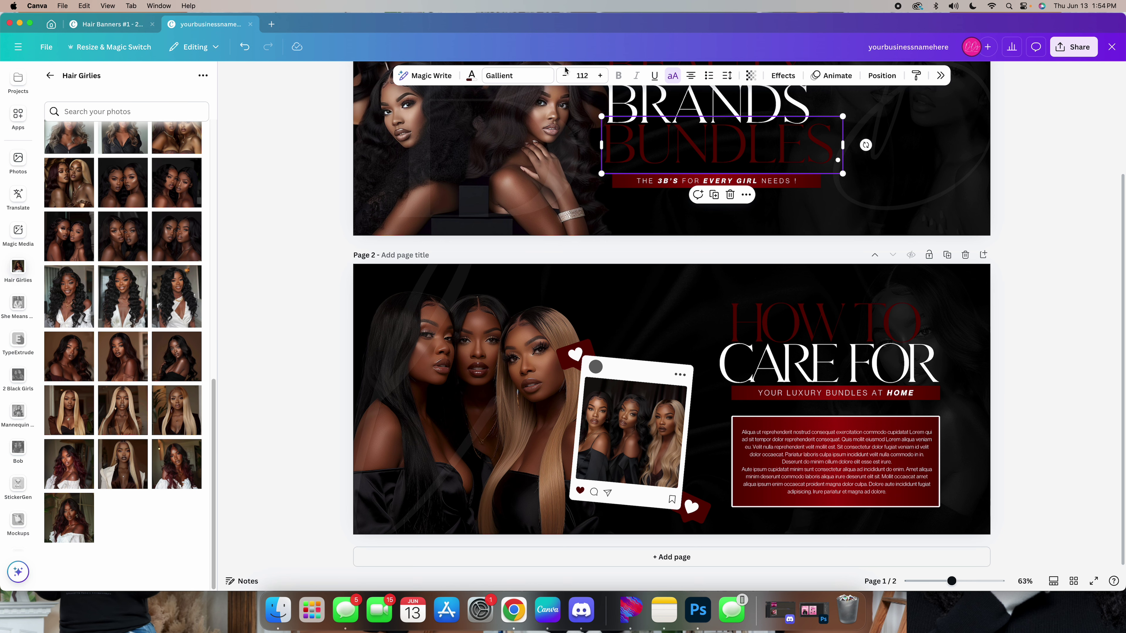
pyautogui.scroll(2, 656, 261)
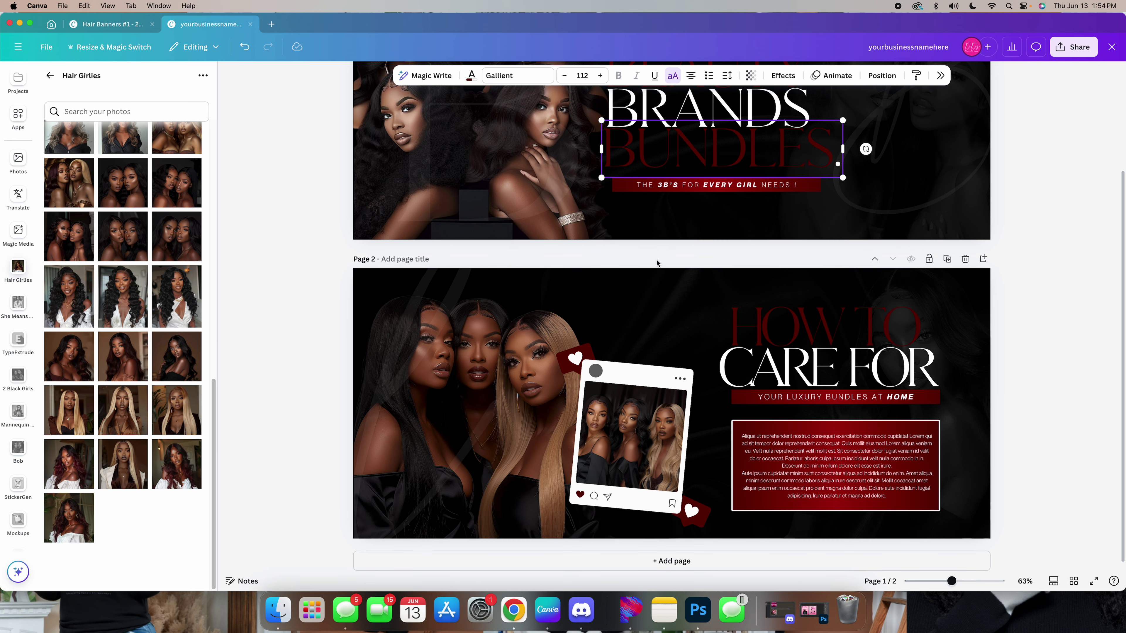
pyautogui.scroll(4, 651, 266)
pyautogui.scroll(-4, 649, 265)
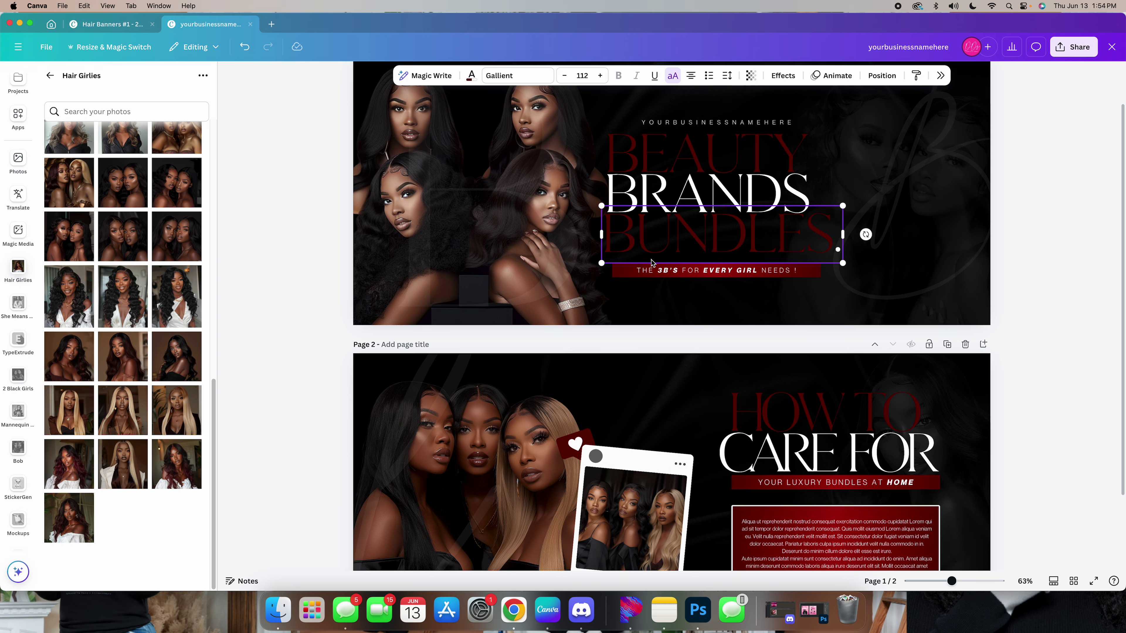
pyautogui.scroll(1, 647, 266)
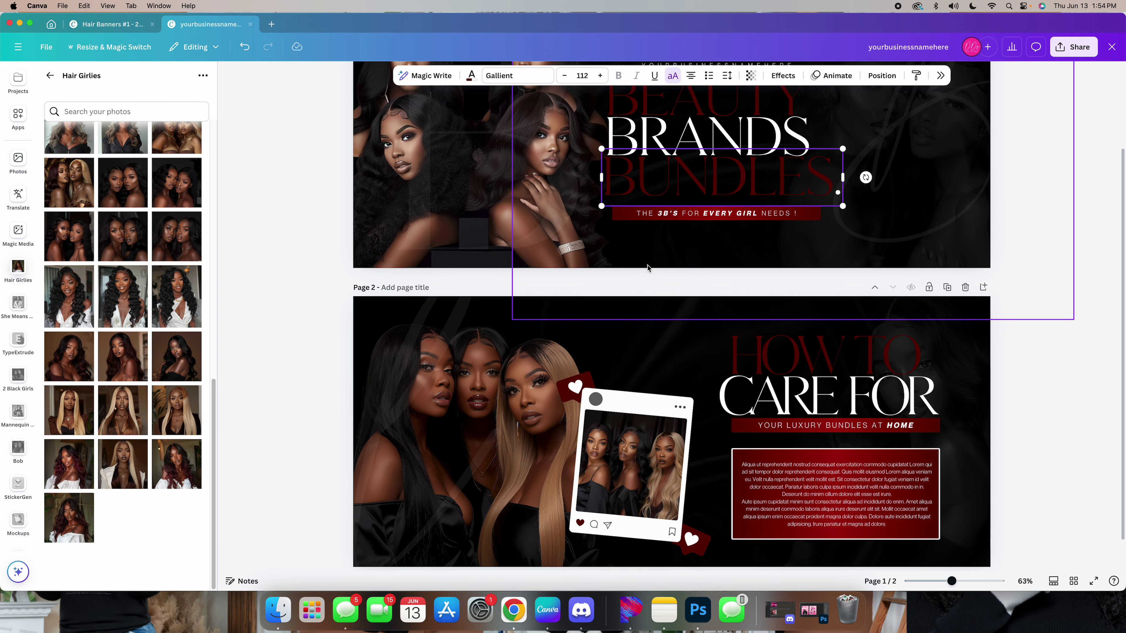
pyautogui.click(1081, 391)
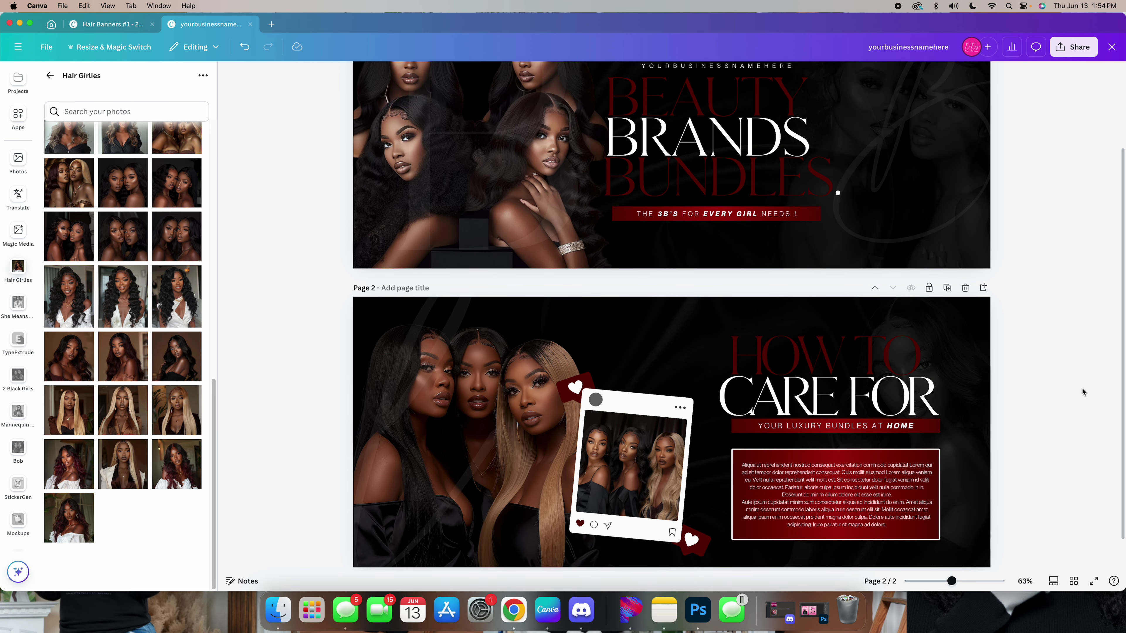